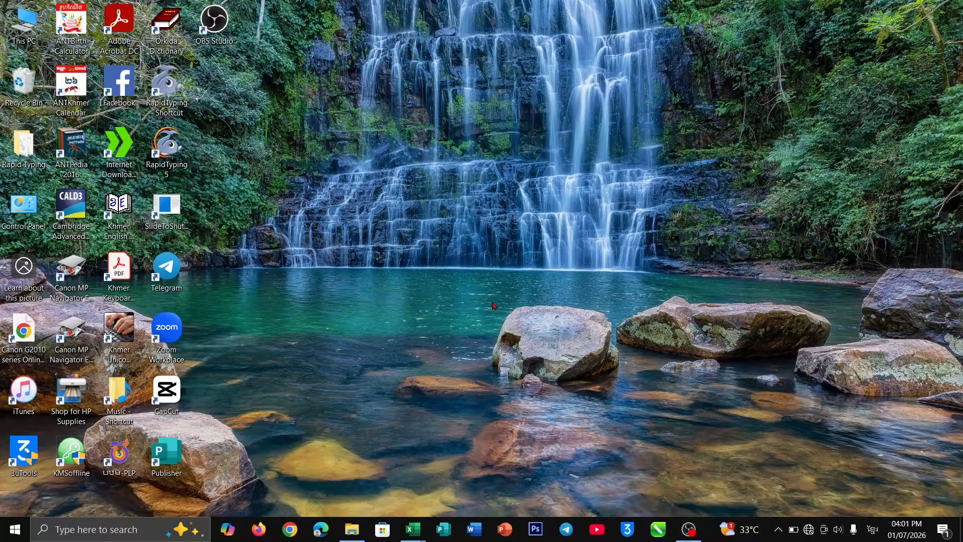
Switch to the កម្មវិធីគ្រប់គ្រងសិស្ស workbook and add a new blank worksheet after the existing sheets
mouse_move(413, 529)
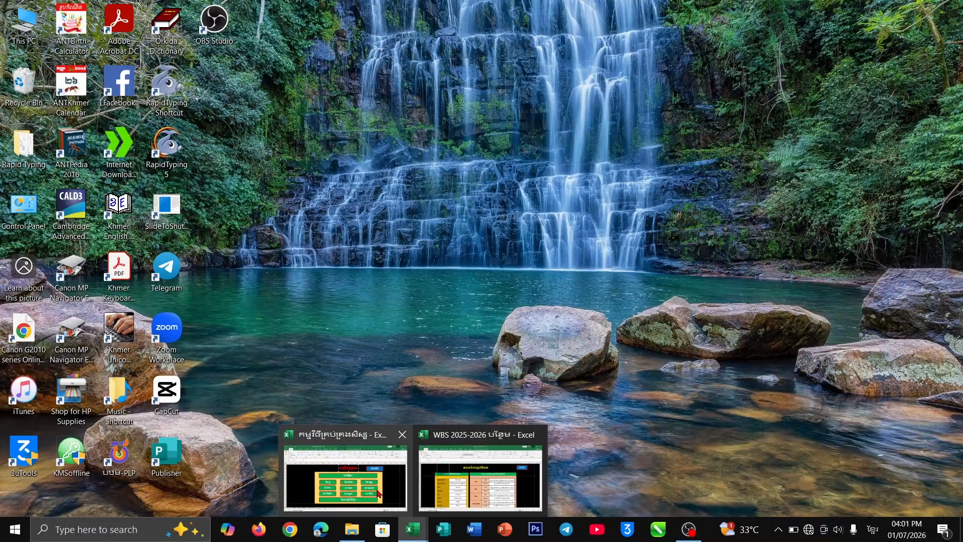
click(379, 494)
click(787, 199)
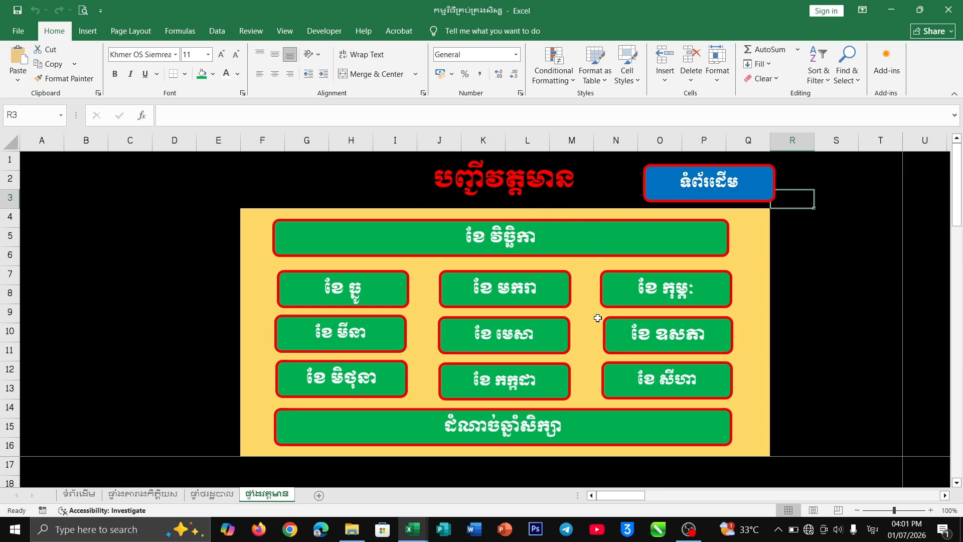
click(350, 482)
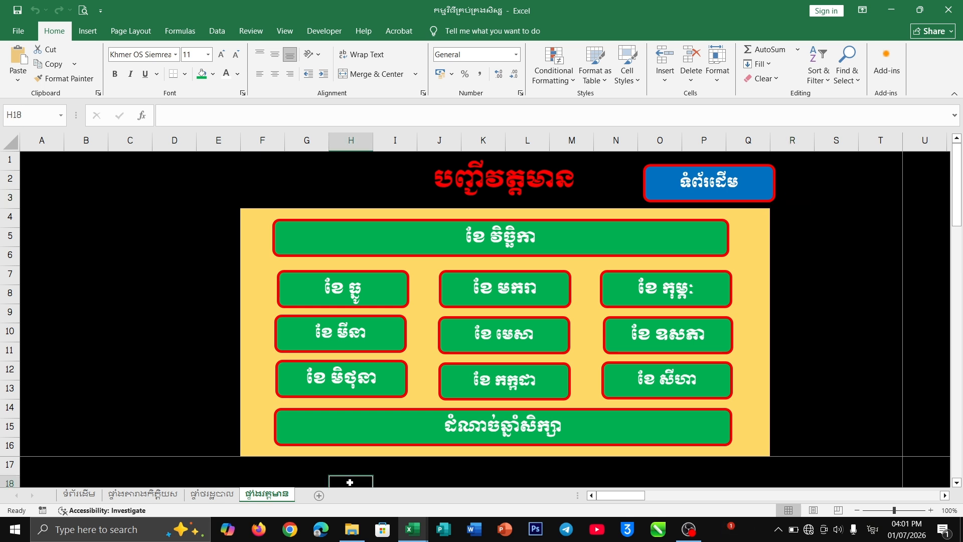
click(319, 495)
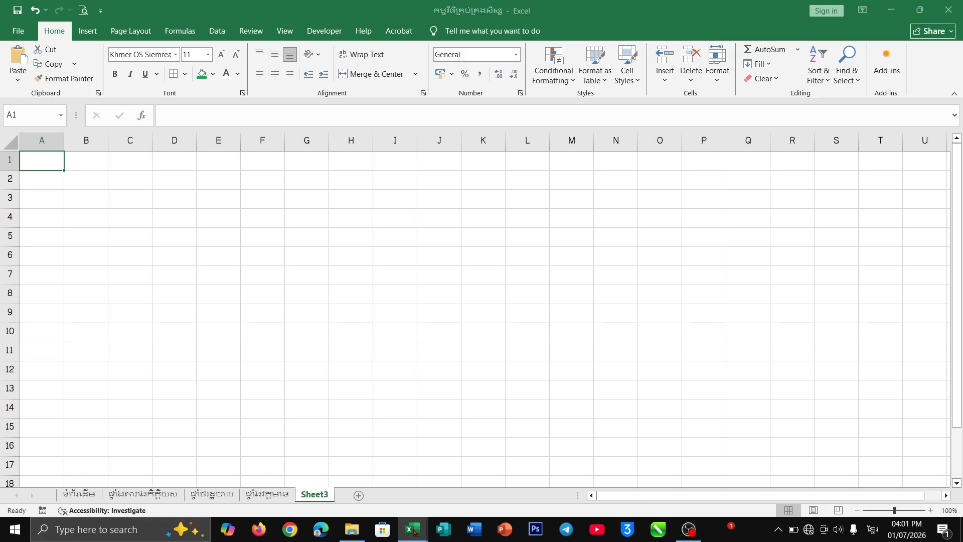
Examine the layout of both information tables on the TH sheet of the WBS 2025-2026 បន្ថែម workbook
mouse_move(413, 529)
click(453, 475)
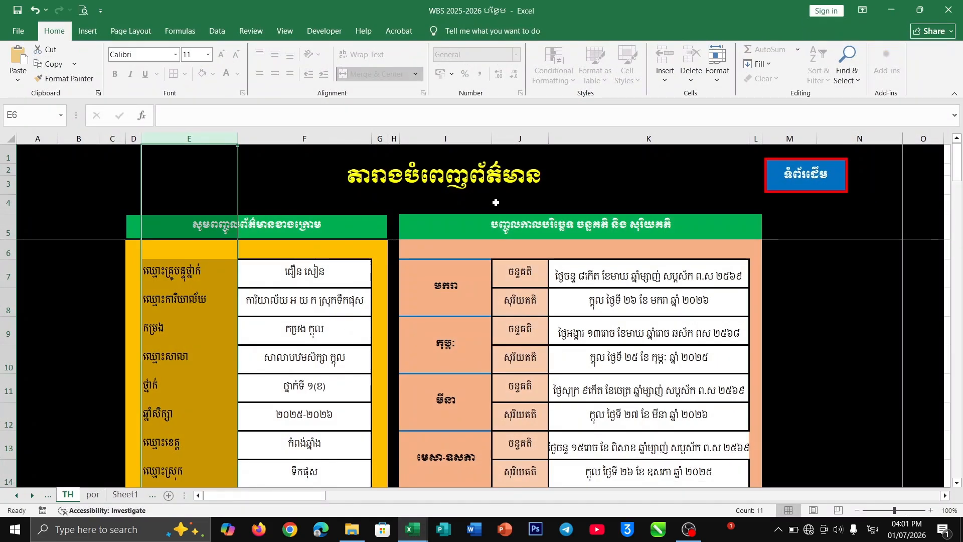
scroll(470, 326, down, 2)
scroll(471, 326, down, 6)
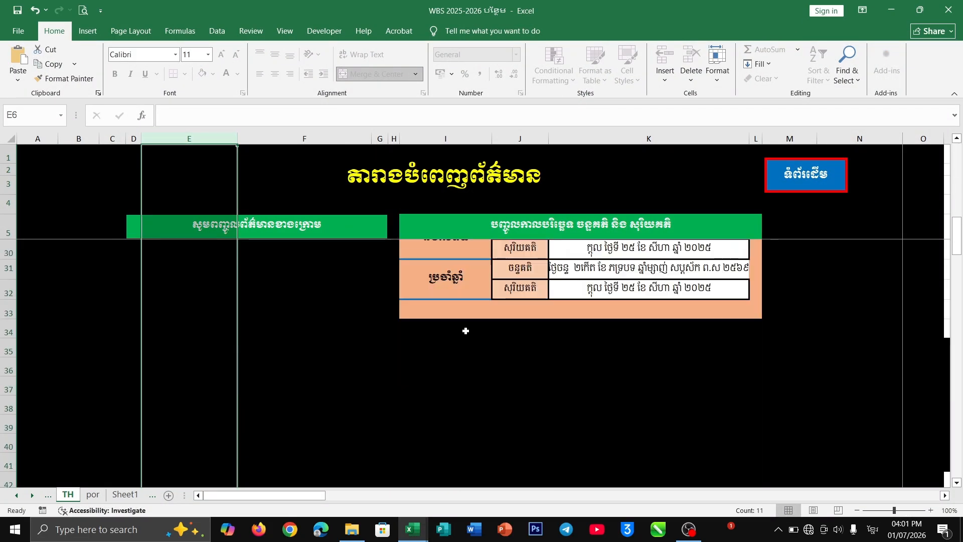
scroll(465, 329, up, 10)
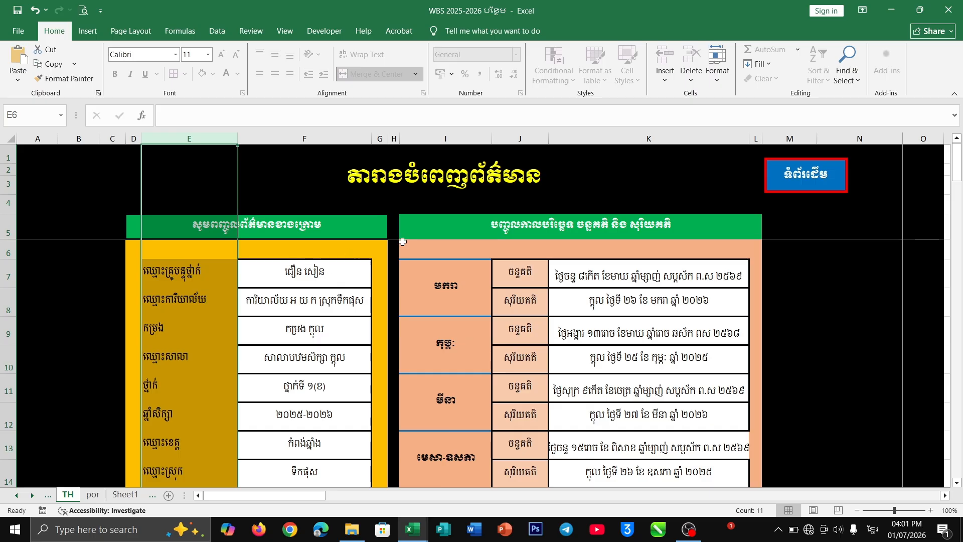
scroll(311, 275, down, 5)
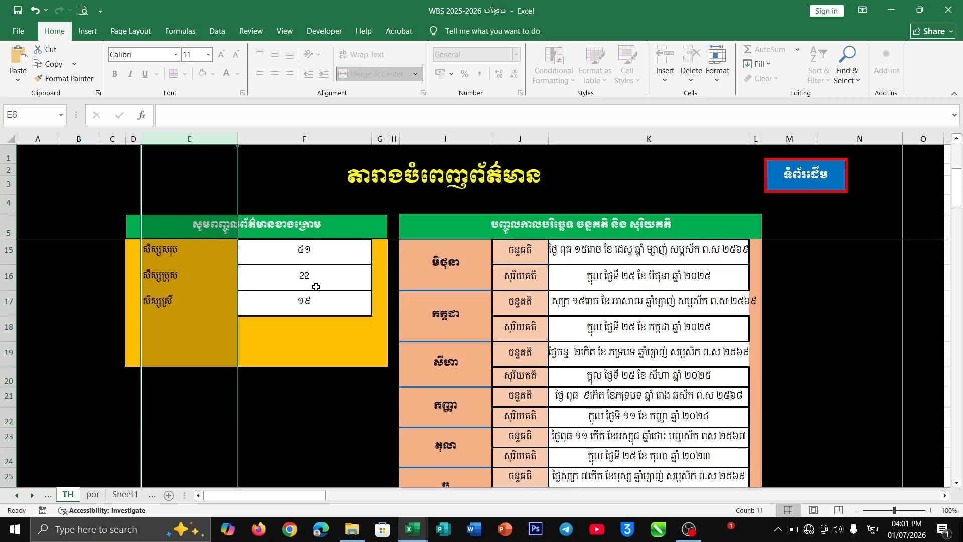
scroll(317, 287, up, 5)
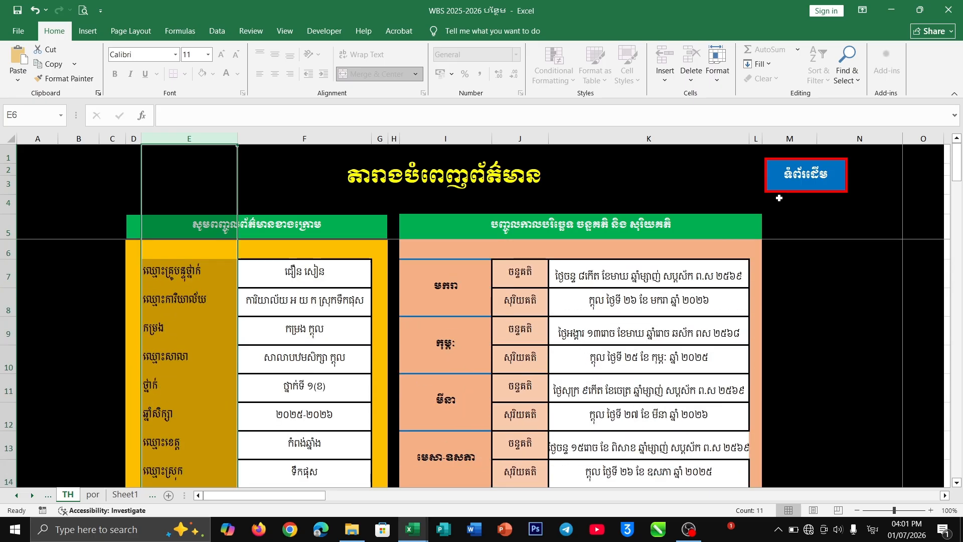
Return to the កម្មវិធីគ្រប់គ្រងសិស្ស workbook and rename the new sheet as T
mouse_move(409, 535)
click(327, 482)
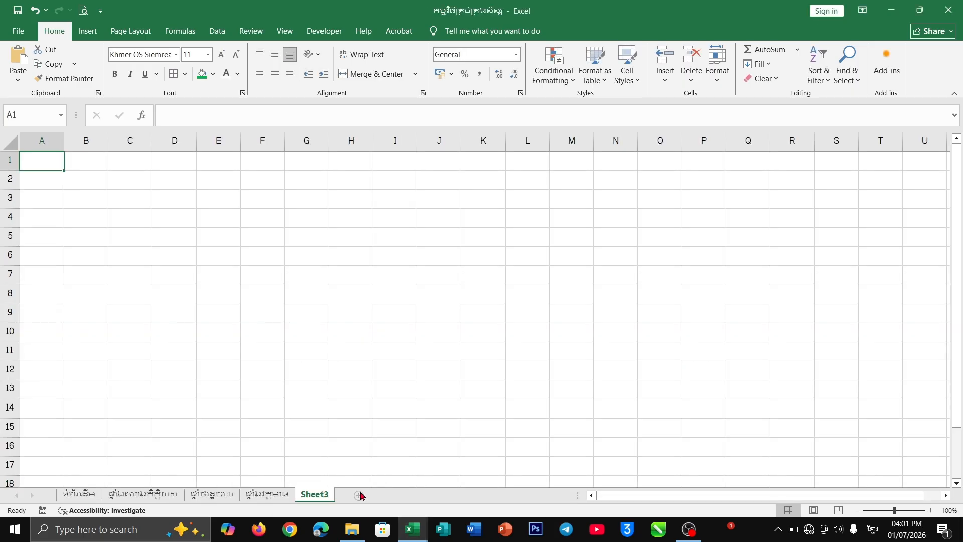
double_click(321, 496)
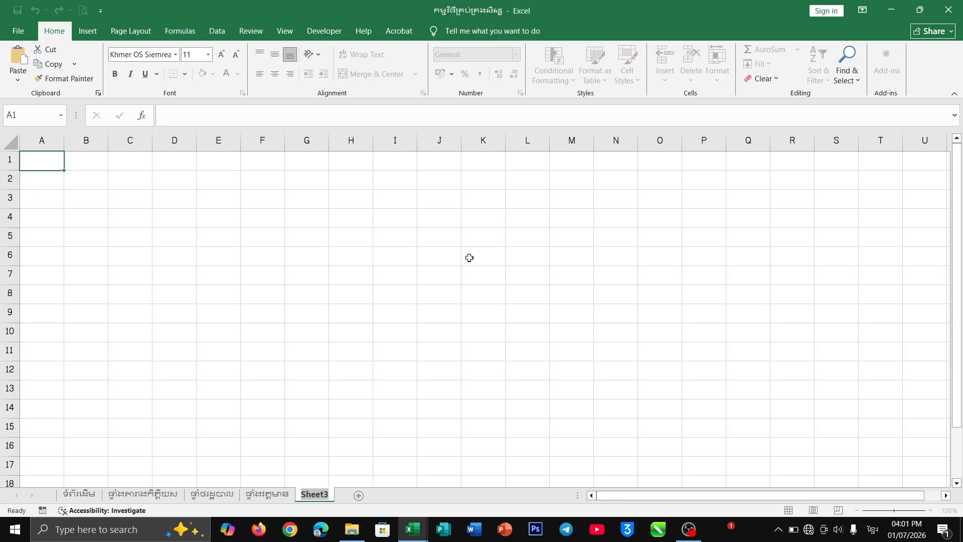
text(T)
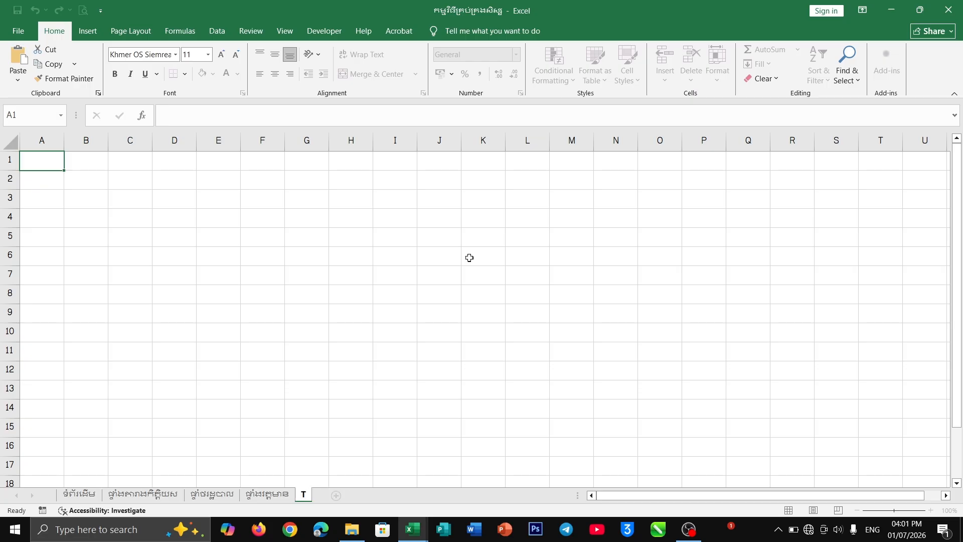
click(469, 257)
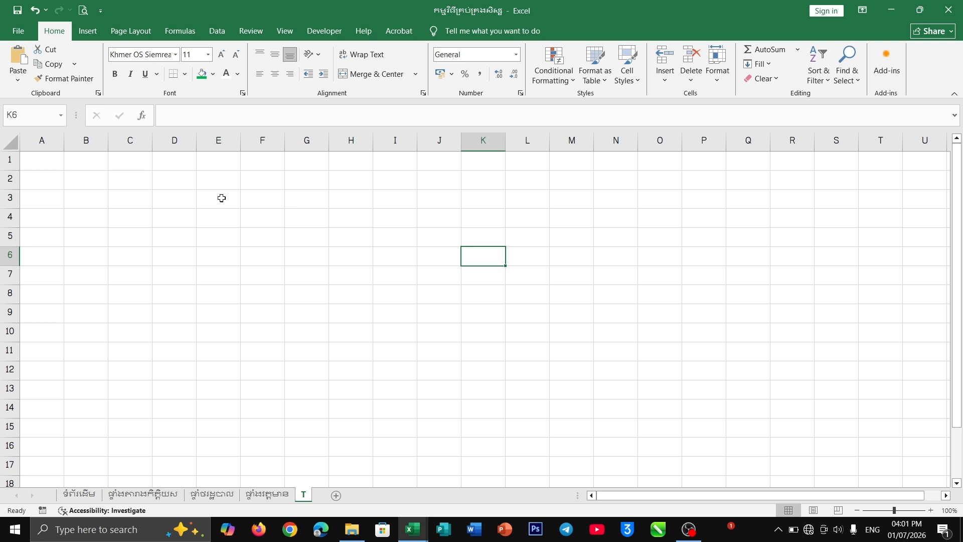
Check the two section headings and the main title on the TH sheet of the WBS 2025-2026 បន្ថែម workbook
mouse_move(412, 529)
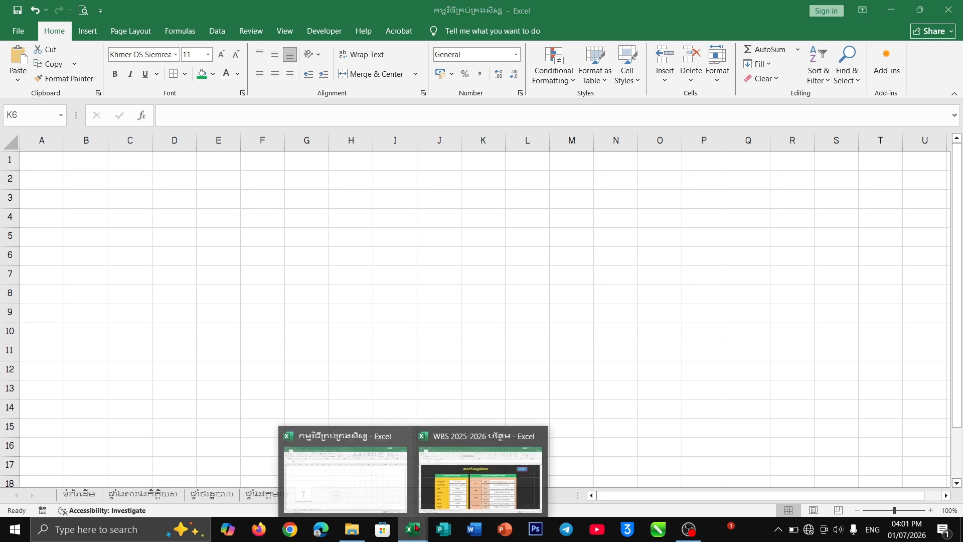
click(459, 474)
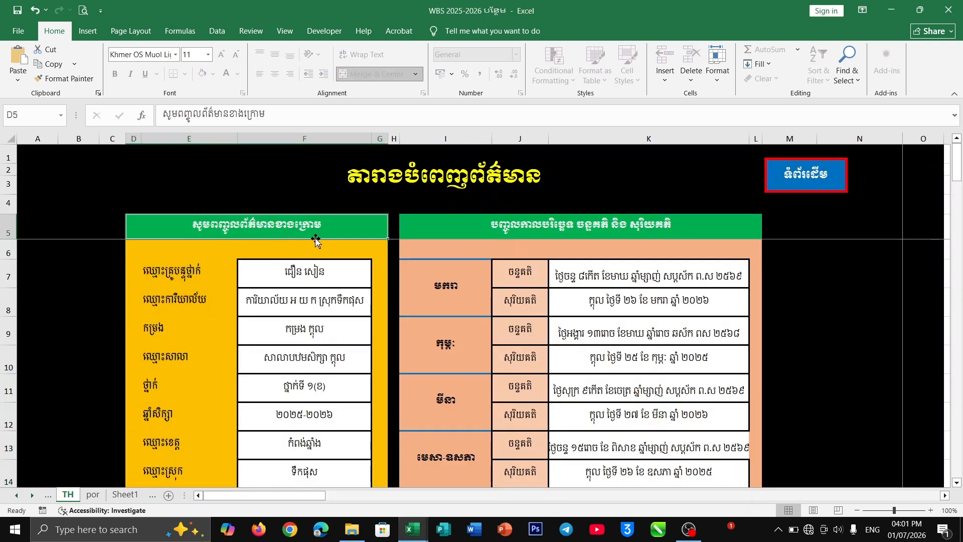
click(479, 233)
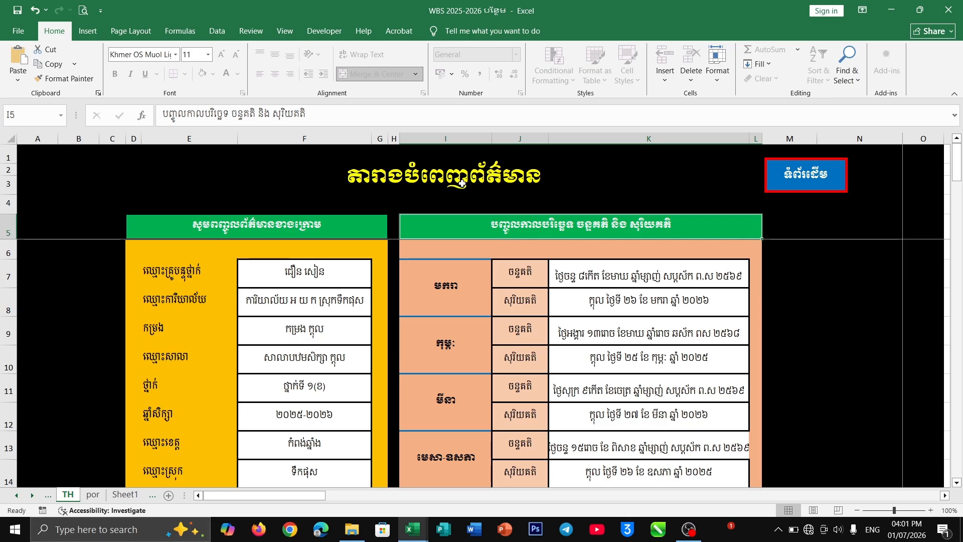
click(462, 185)
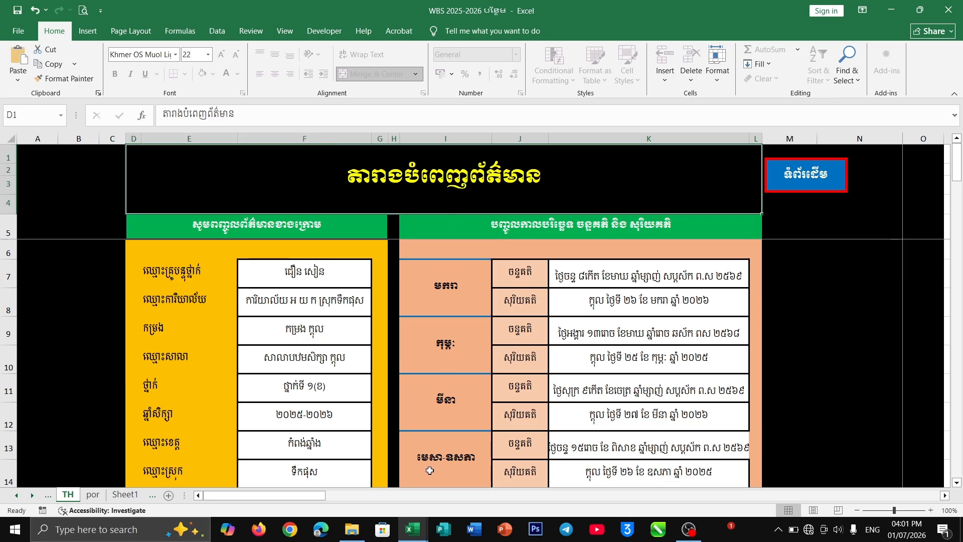
In the កម្មវិធីគ្រប់គ្រងសិស្ស workbook, copy the red បញ្ជីវត្តមាន title box from the attendance sheet and paste it at cell H1 of sheet T
mouse_move(412, 529)
click(374, 485)
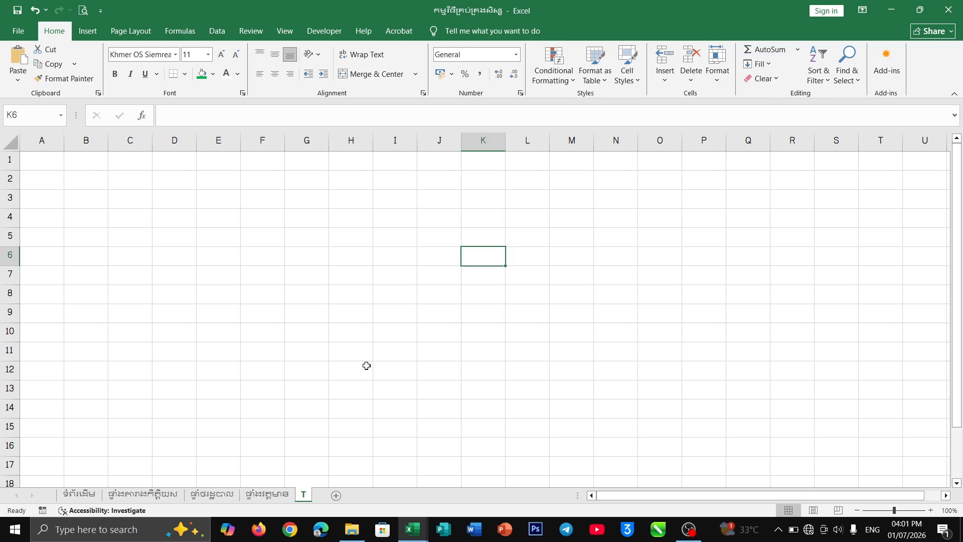
click(281, 496)
click(454, 179)
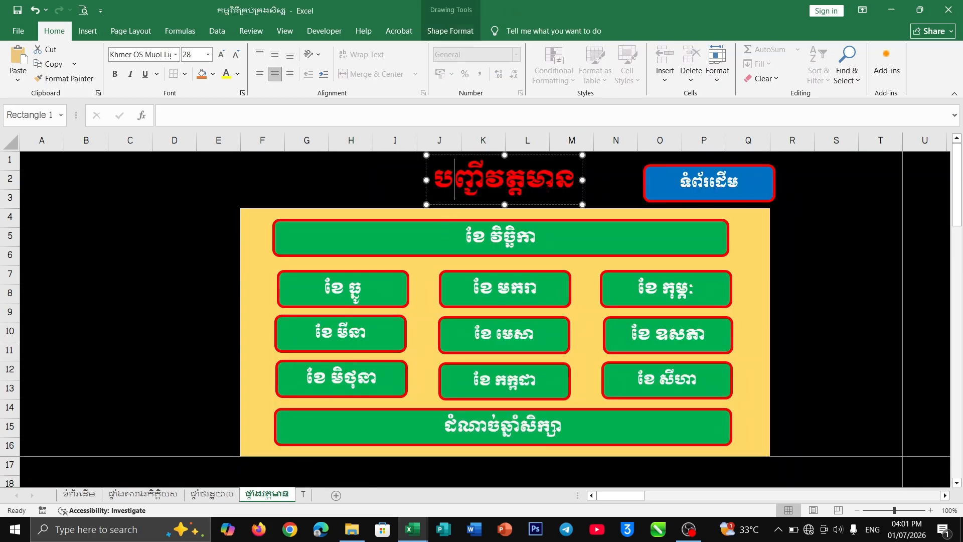
click(582, 197)
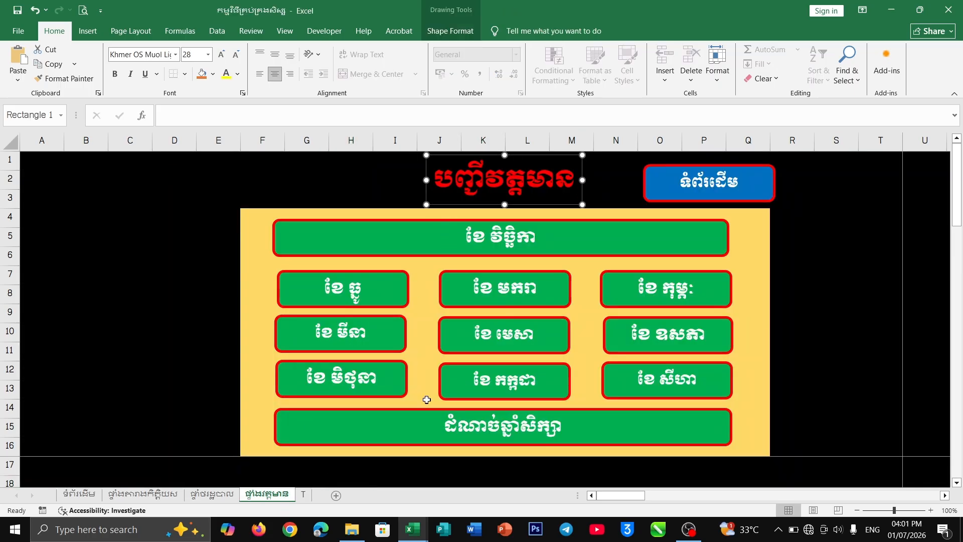
click(303, 496)
click(347, 159)
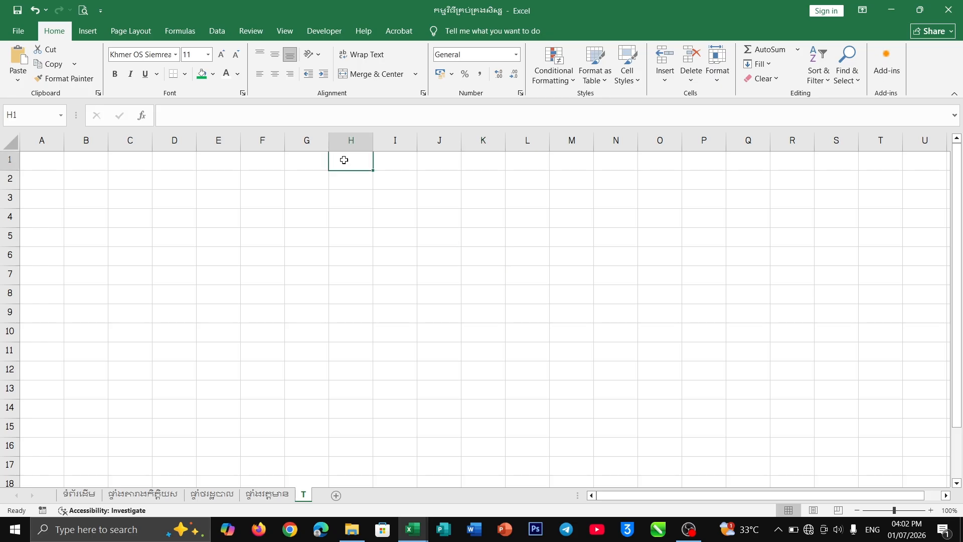
key(ctrl+v)
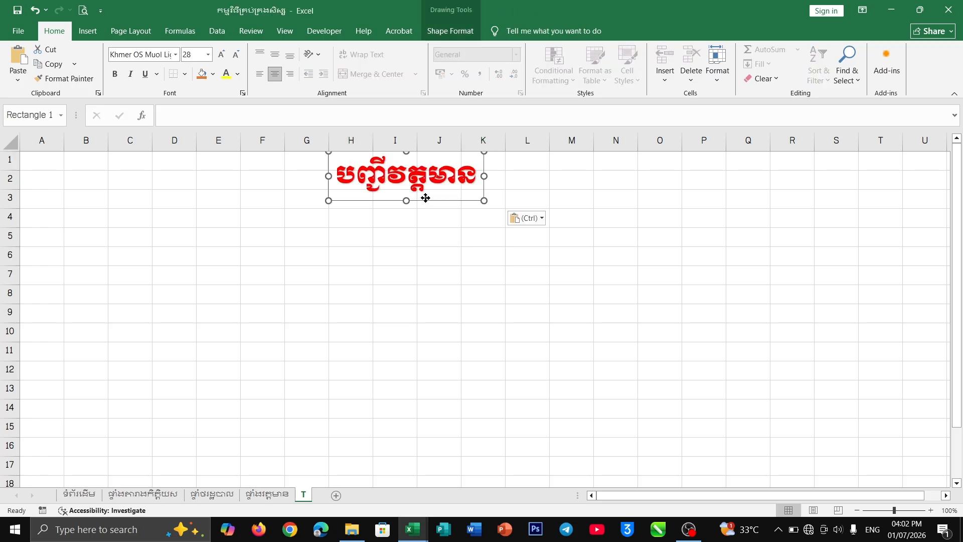
Set the font size of the pasted title text to 20
drag(426, 199, 329, 171)
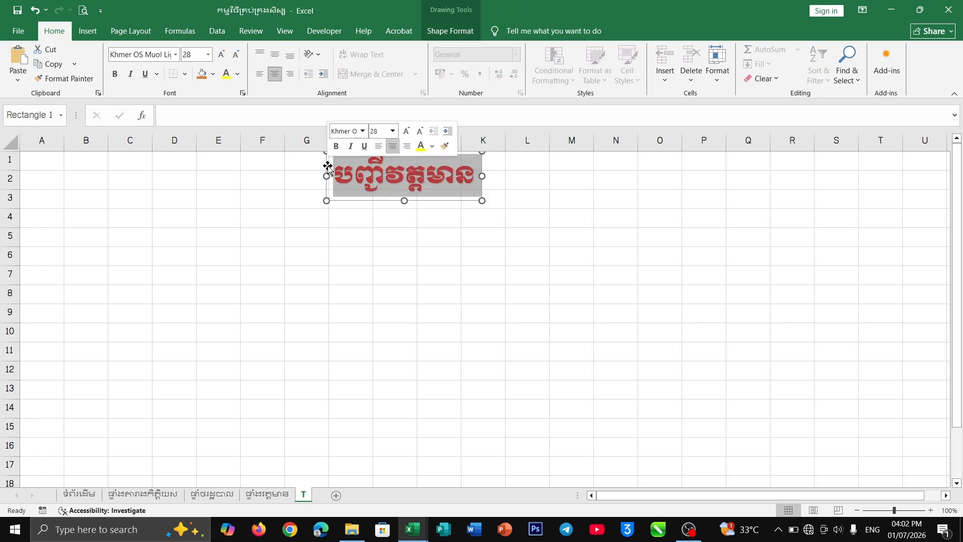
click(208, 56)
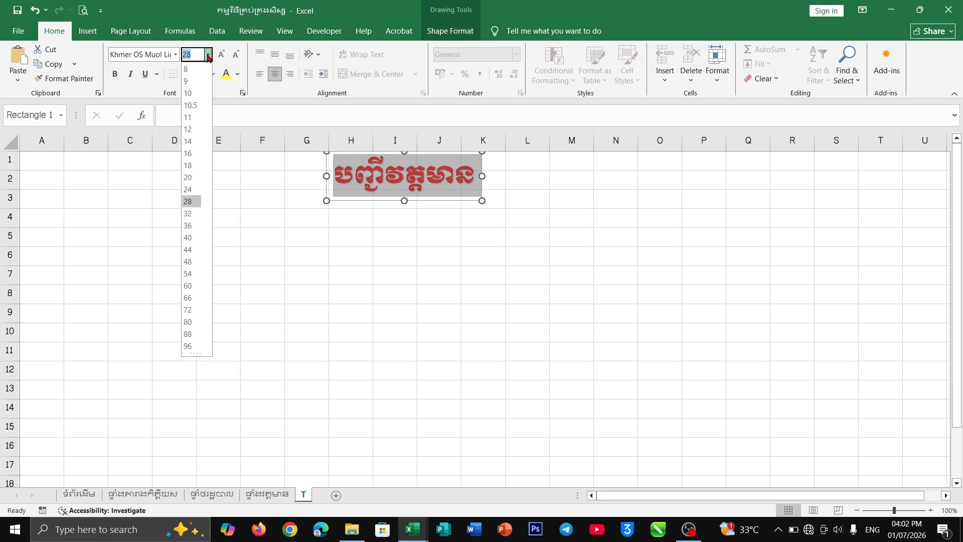
click(188, 178)
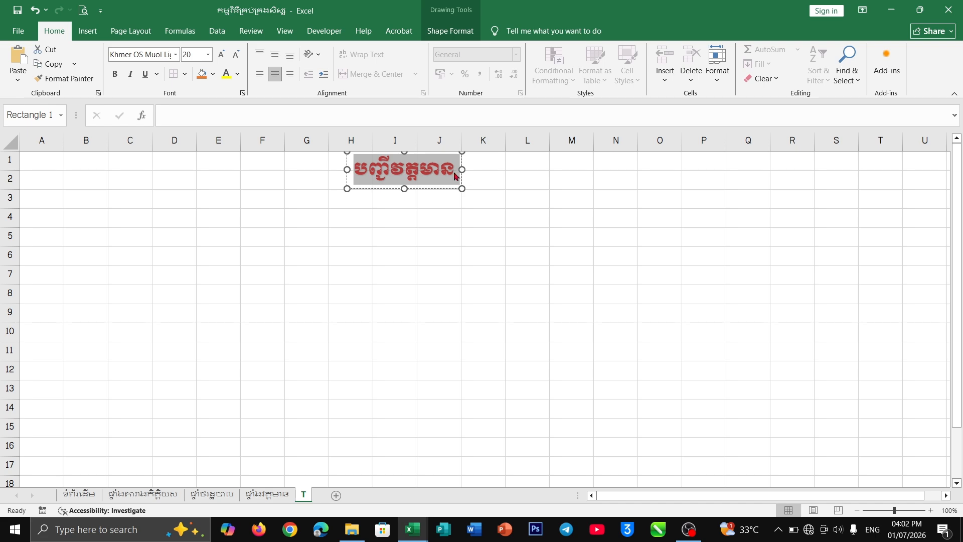
Replace the title box text on sheet T with តារាបំពេញព័ត៌មាន, checking the wording against the WBS 2025-2026 បន្ថែម workbook's title
key(Delete)
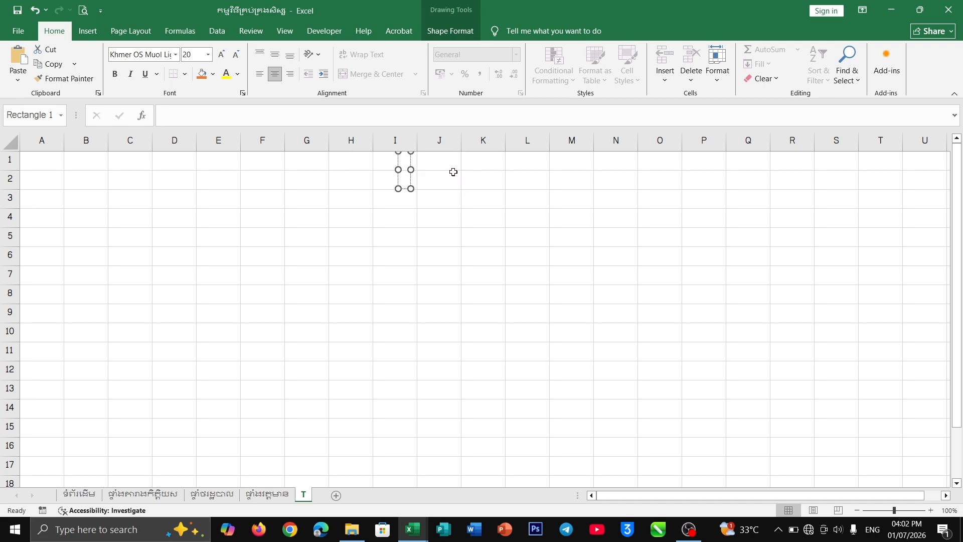
mouse_move(413, 529)
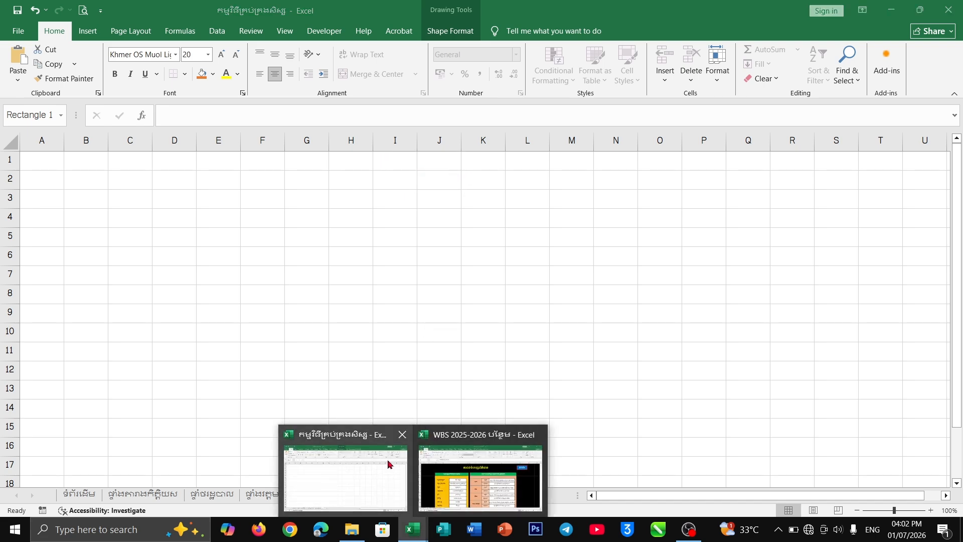
click(443, 476)
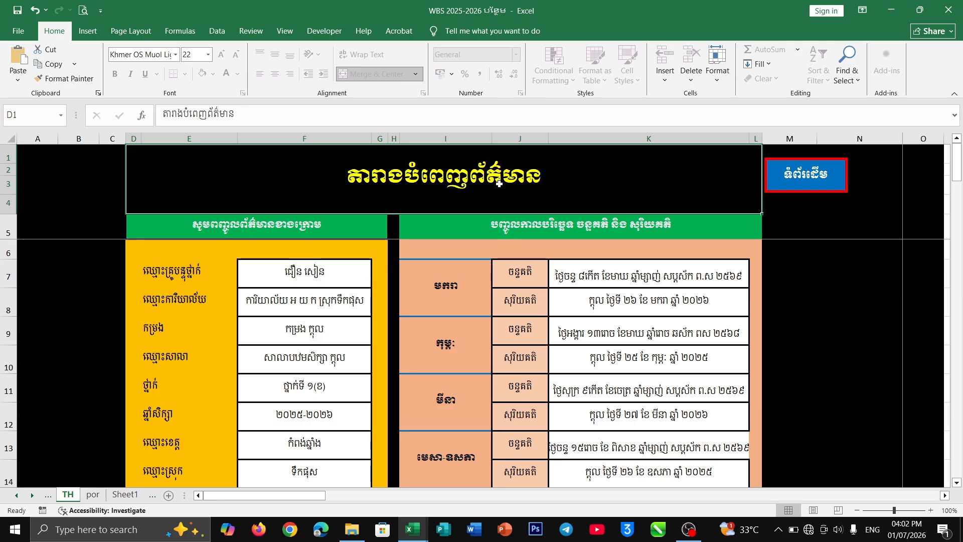
mouse_move(412, 529)
click(382, 467)
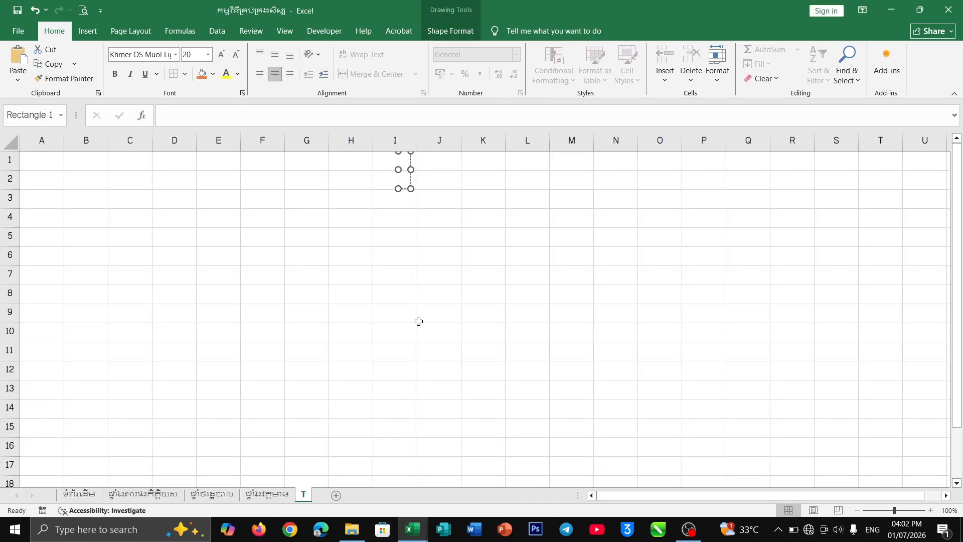
key(alt+shift)
text(តា)
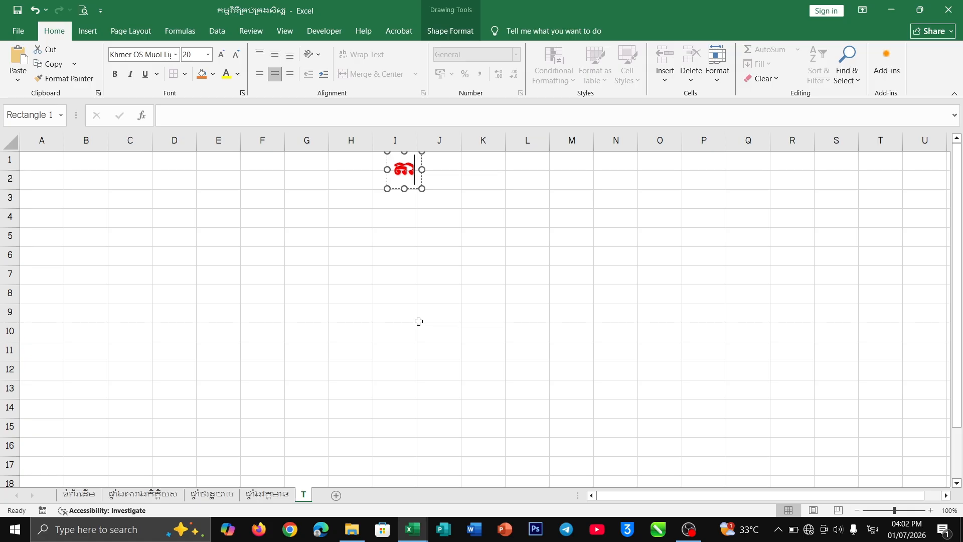
text(ភបំព)
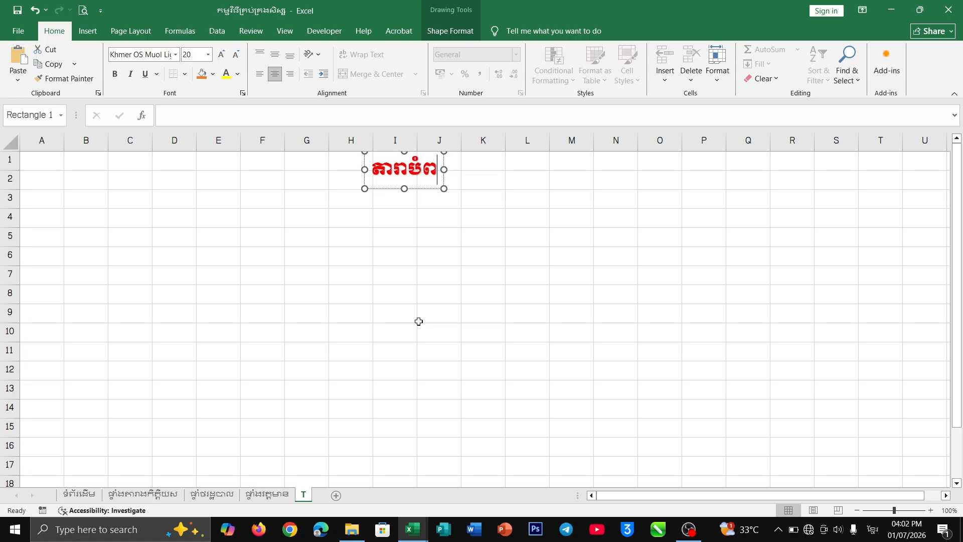
text(េញព)
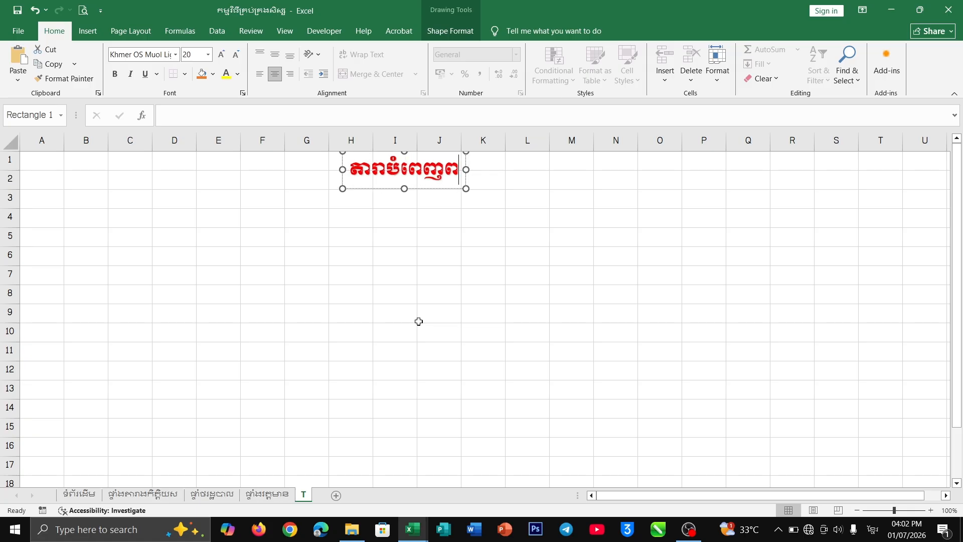
text(័ត៌មាន)
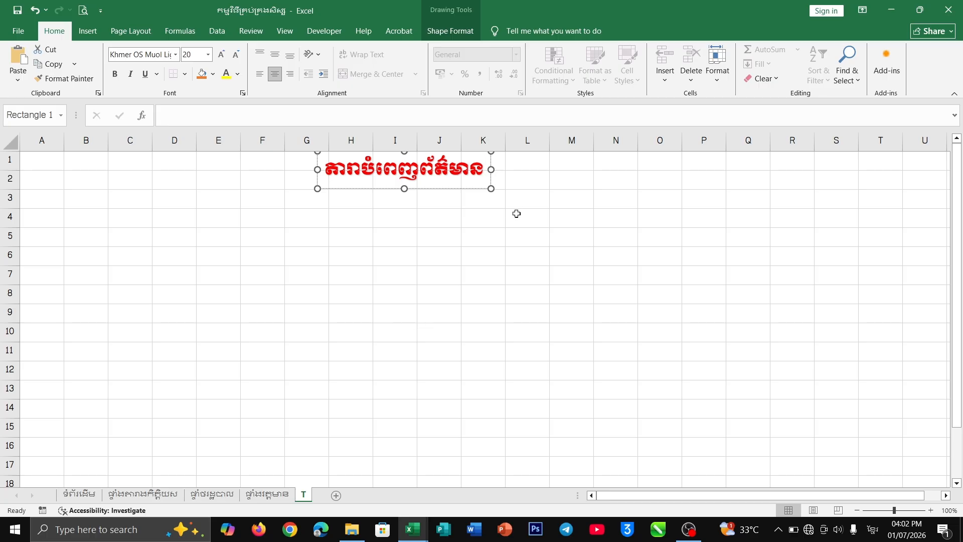
click(467, 221)
Check columns E and F on the TH sheet of the WBS 2025-2026 បន្ថែម workbook, and widen columns D and E on sheet T to match
mouse_move(412, 529)
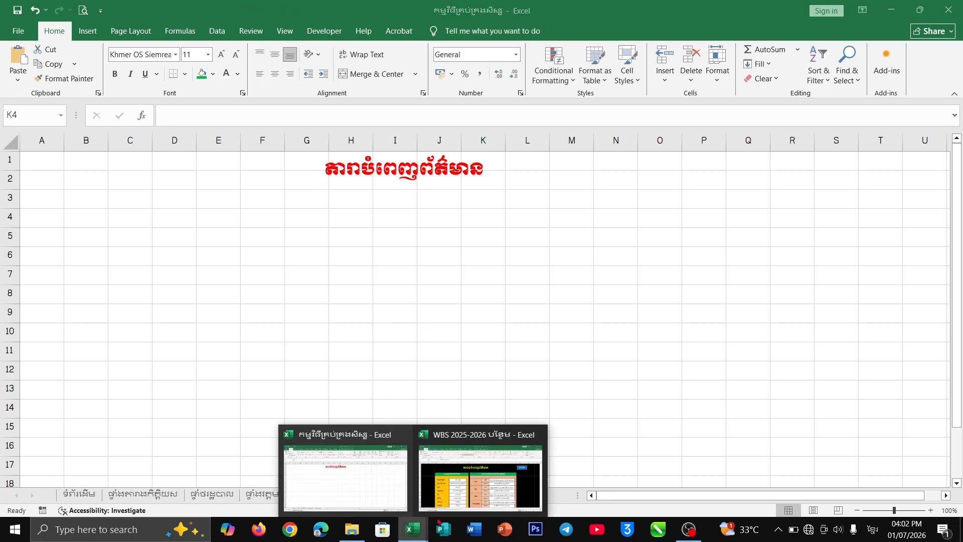
click(481, 477)
drag(181, 259, 245, 283)
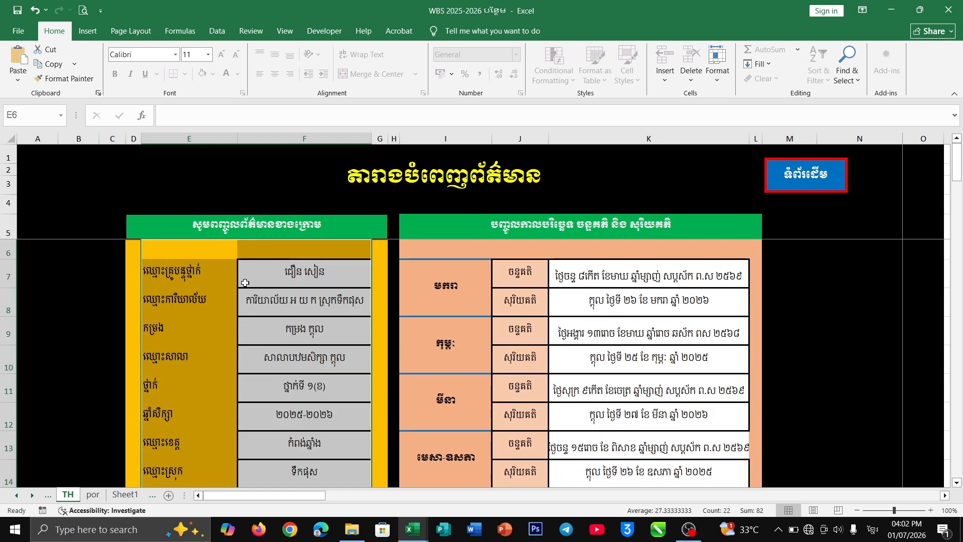
click(191, 139)
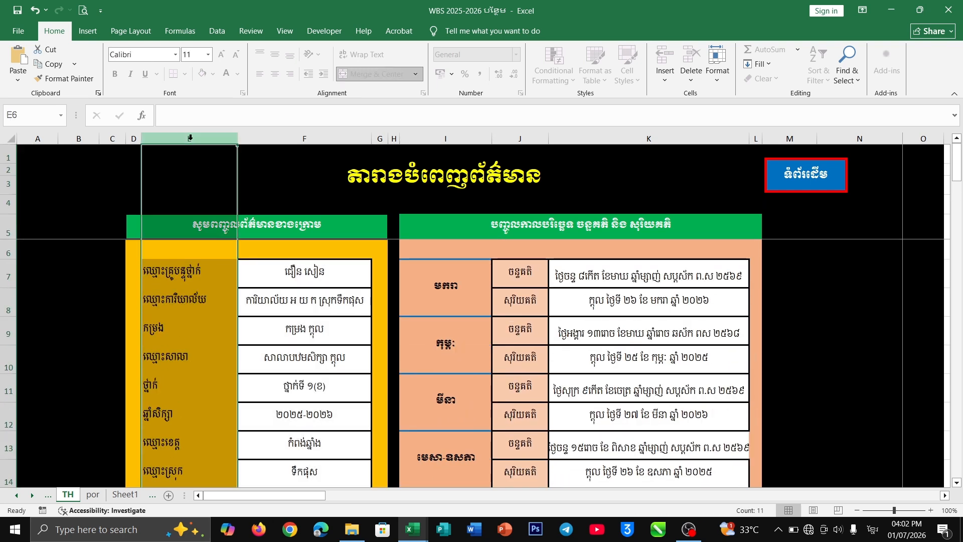
click(287, 139)
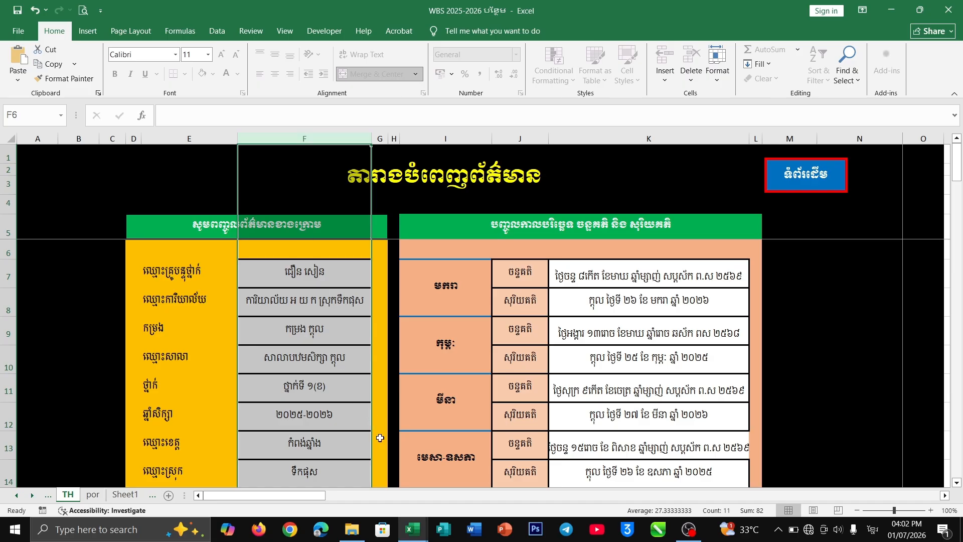
mouse_move(412, 529)
click(368, 486)
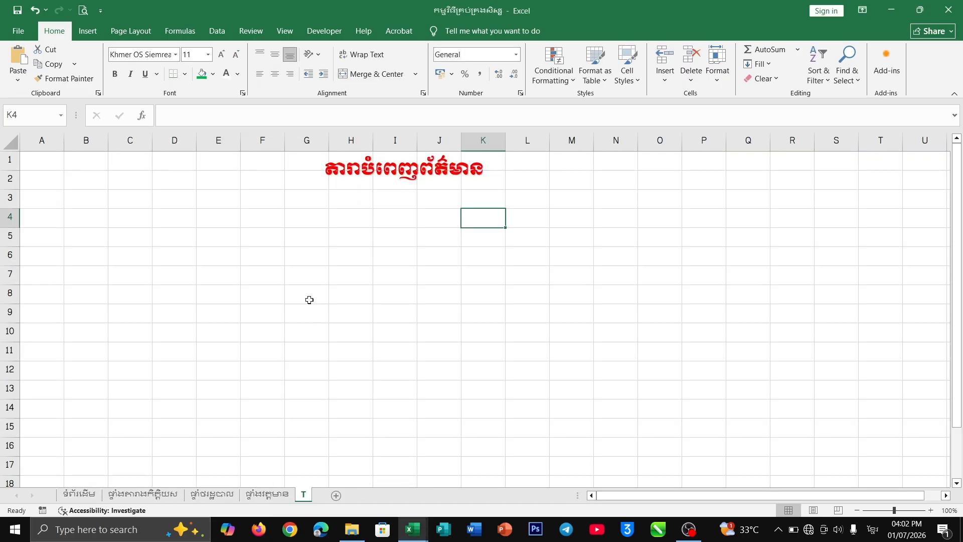
drag(197, 144, 348, 140)
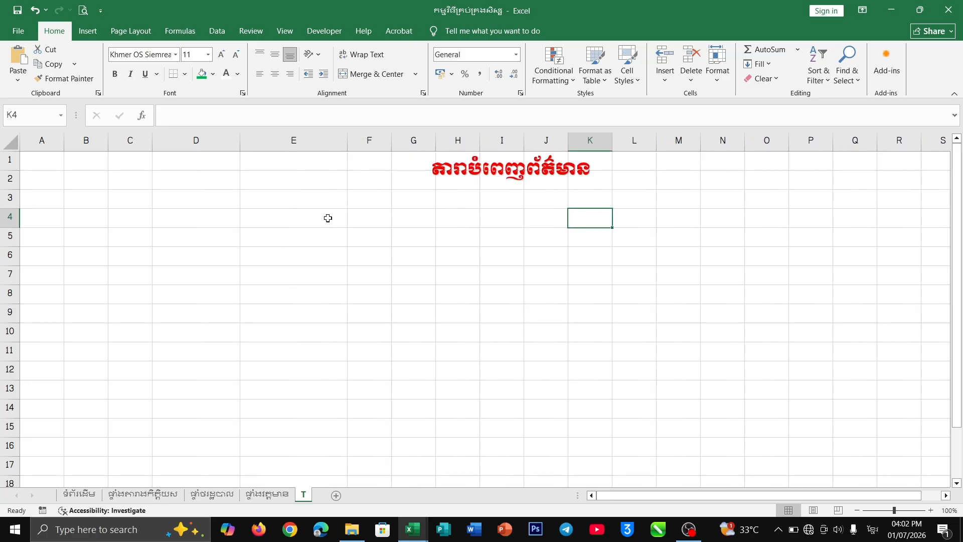
click(328, 218)
click(193, 217)
click(287, 218)
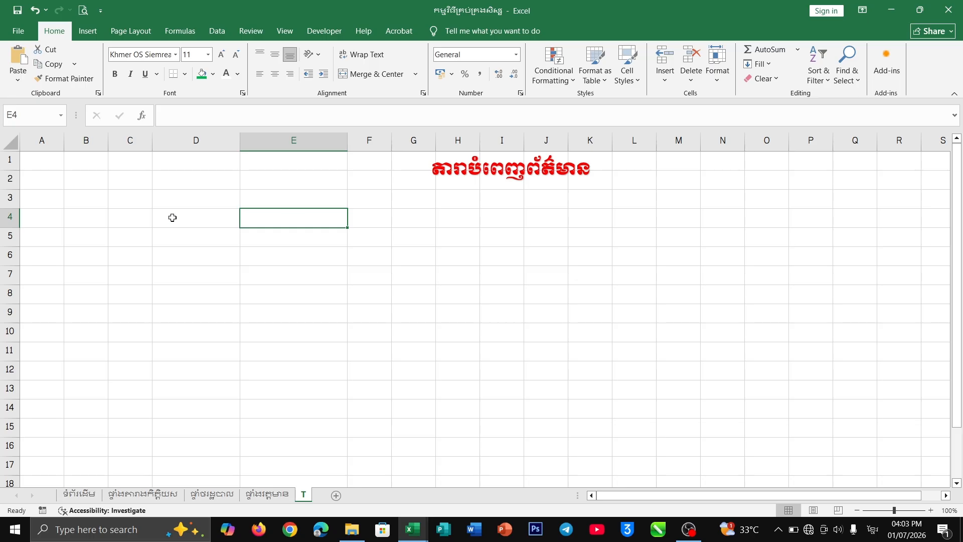
Narrow columns C and F on sheet T to form slim margins on either side of columns D and E
drag(142, 215, 361, 217)
click(217, 217)
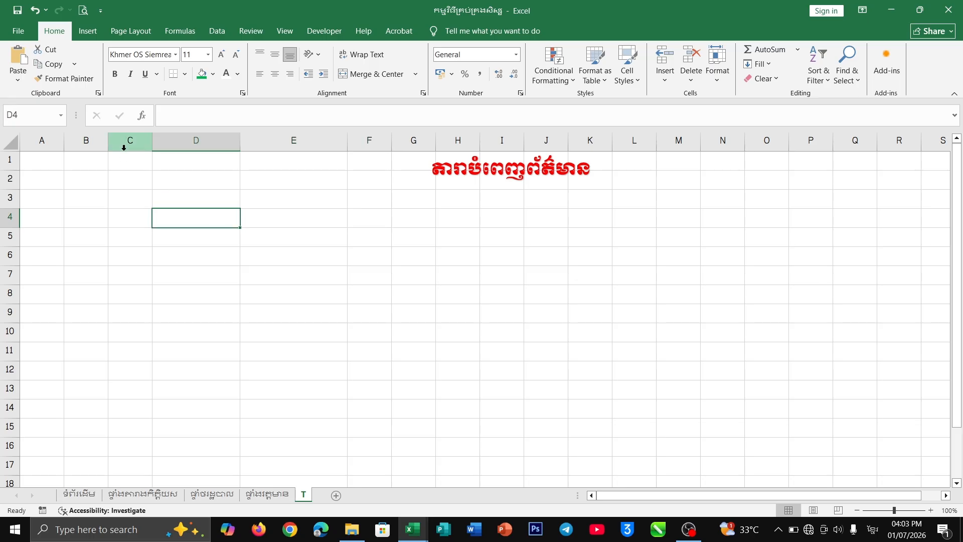
drag(156, 146, 126, 145)
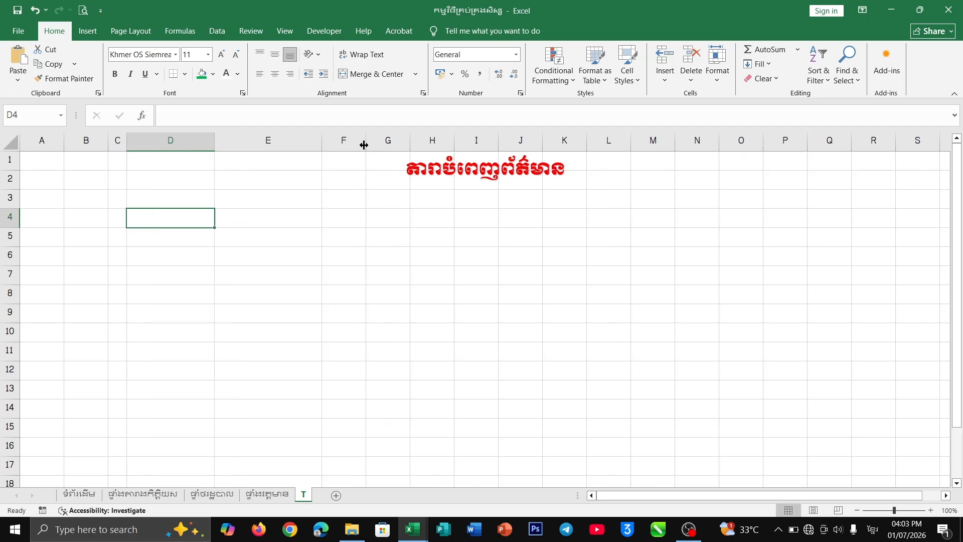
drag(363, 144, 338, 148)
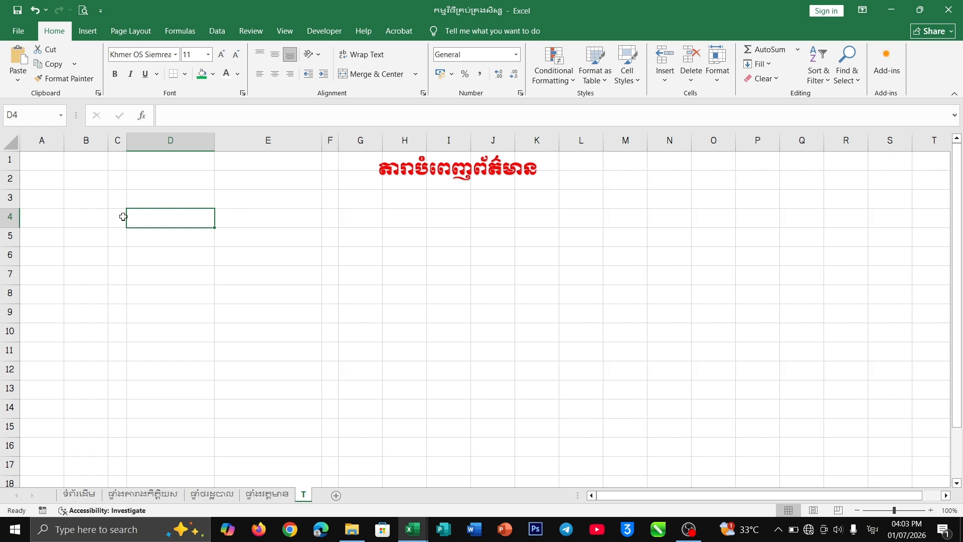
Merge and center cells C4:F4 and make row 4 slightly taller
drag(119, 217, 328, 217)
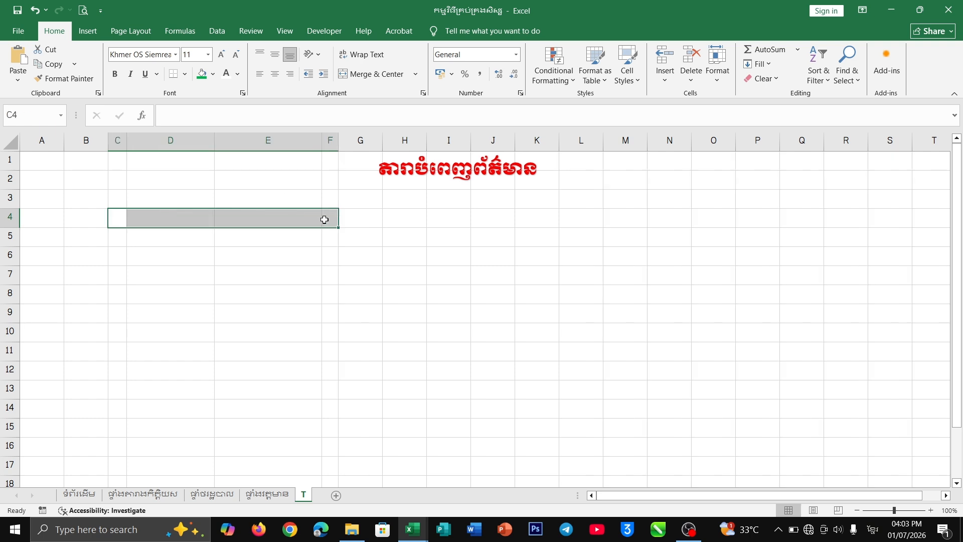
click(373, 75)
drag(21, 227, 20, 237)
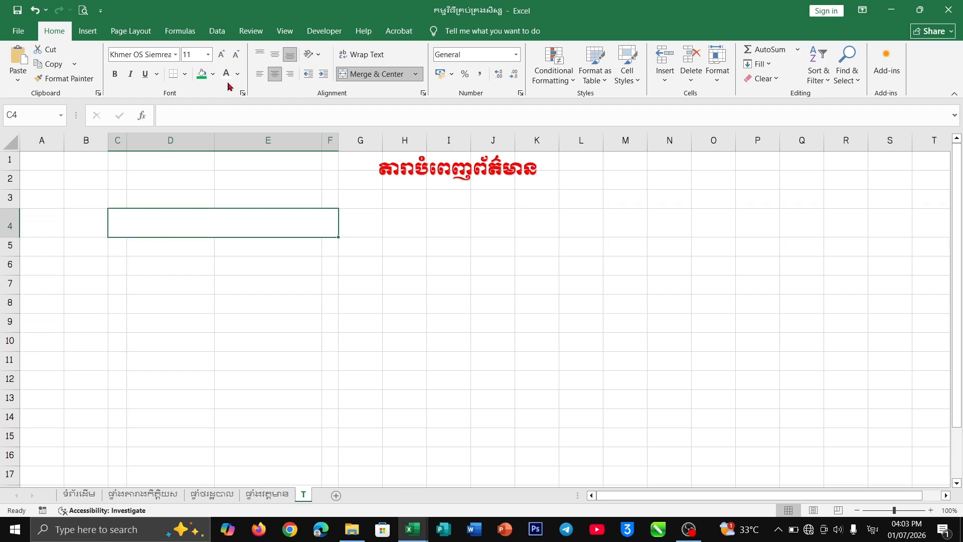
Set the font of the merged cell C4 to Khmer OS Muol Light at size 14
click(175, 54)
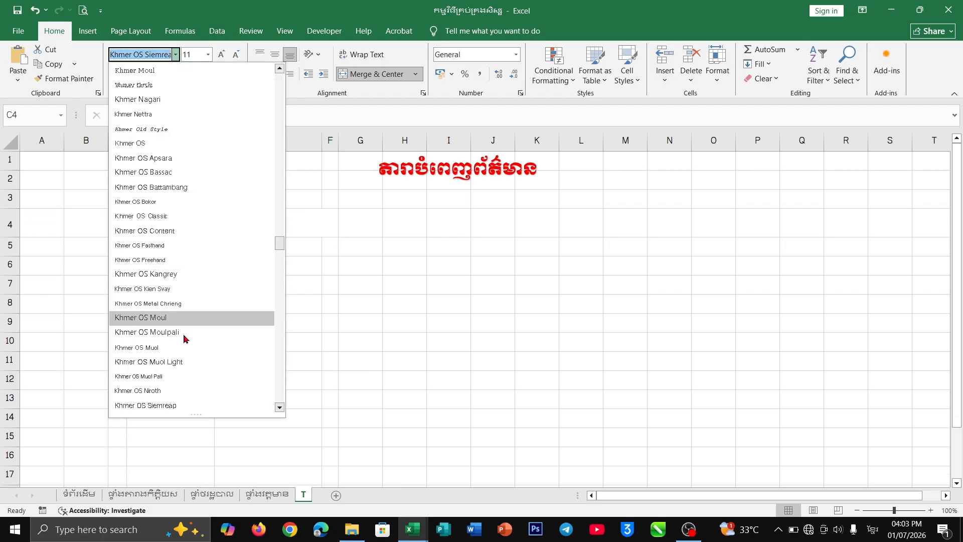
click(183, 361)
click(208, 54)
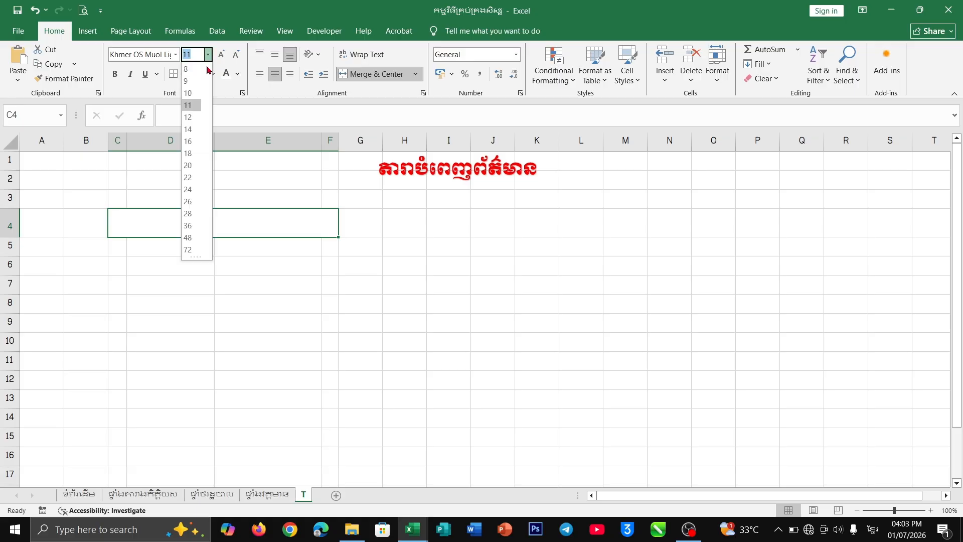
click(193, 129)
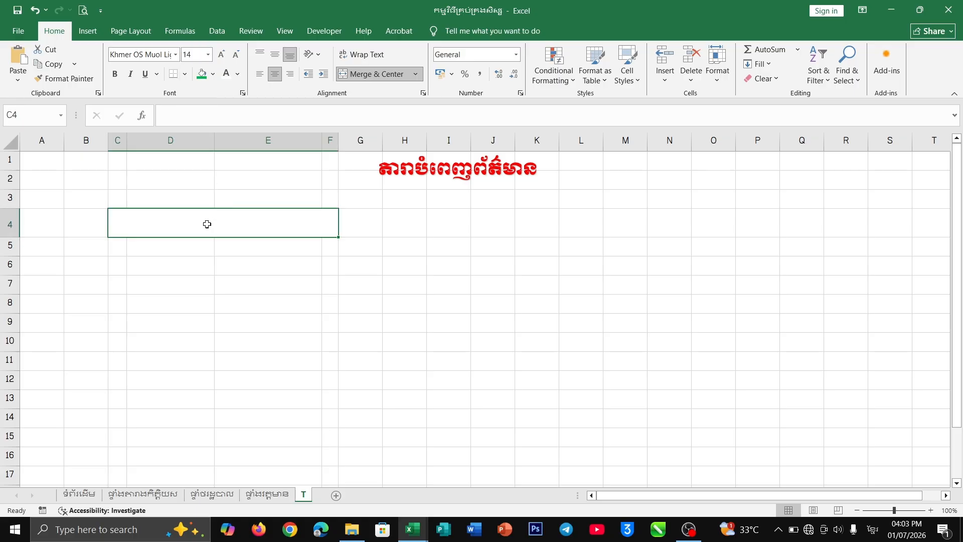
Check the first section heading in the WBS 2025-2026 បន្ថែម workbook and enter សូមបញ្ចូលព័ត៌មានខាងក្រោម in merged cell C4 of sheet T
mouse_move(413, 529)
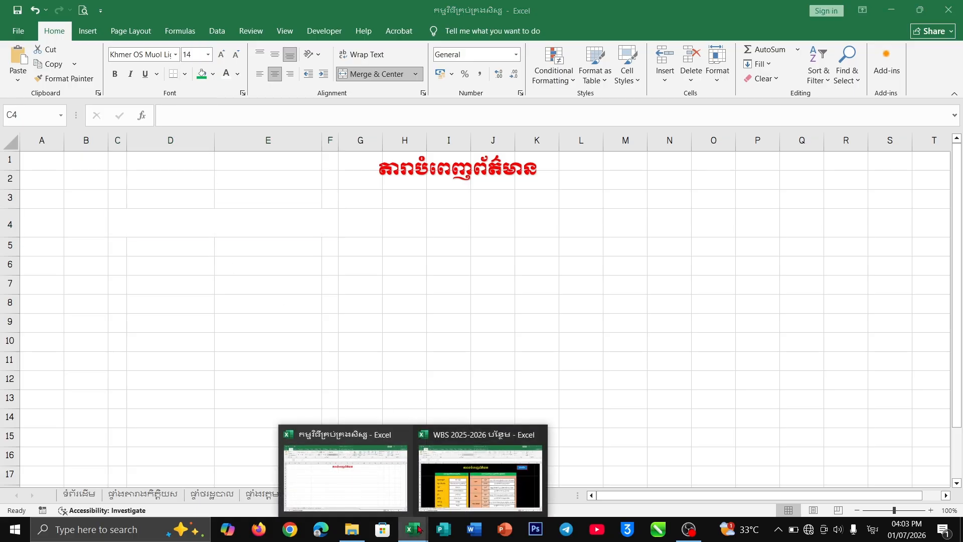
click(441, 483)
key(ctrl+space)
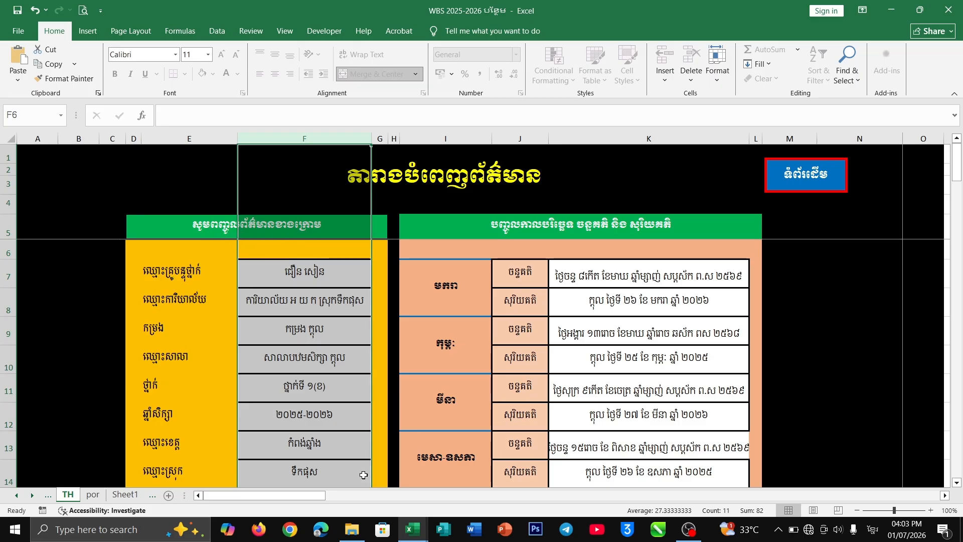
click(413, 529)
click(349, 480)
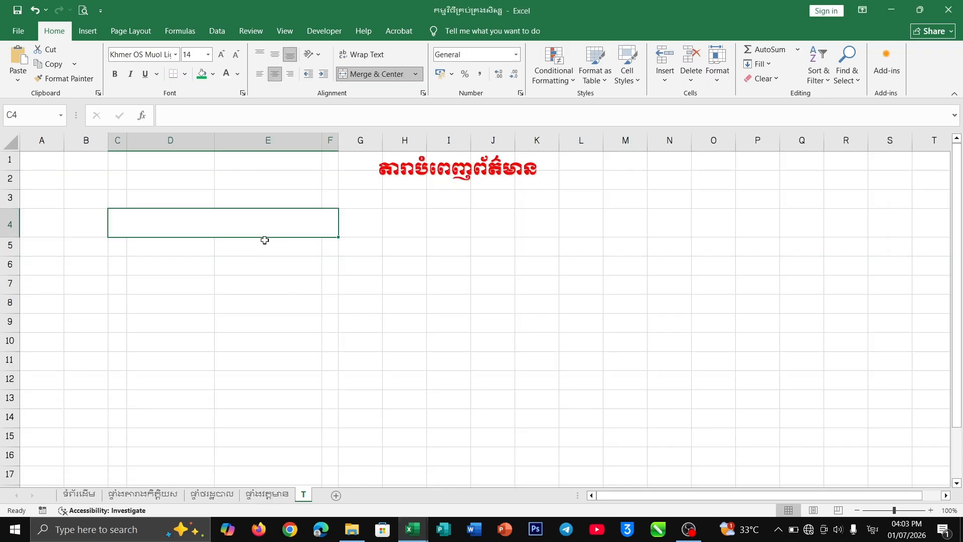
text(ស)
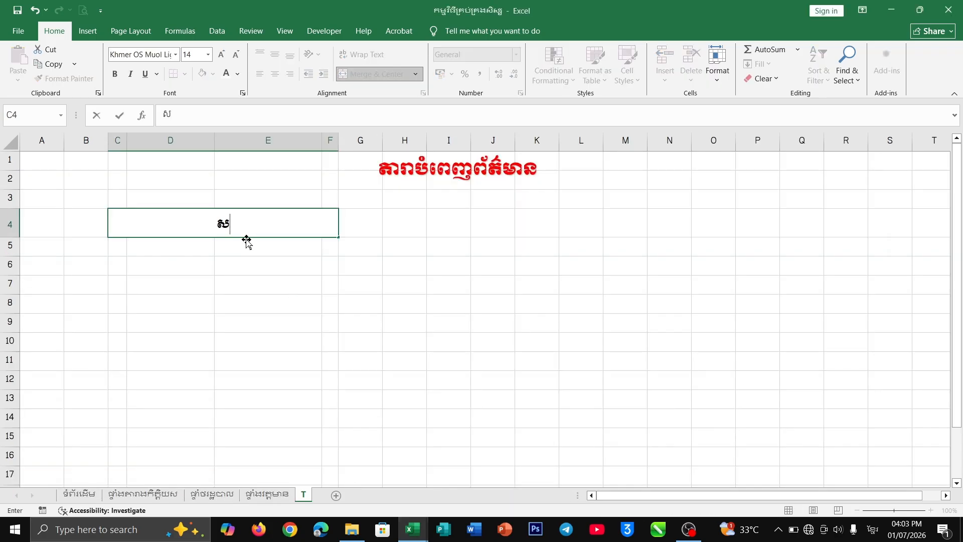
text(ូមប)
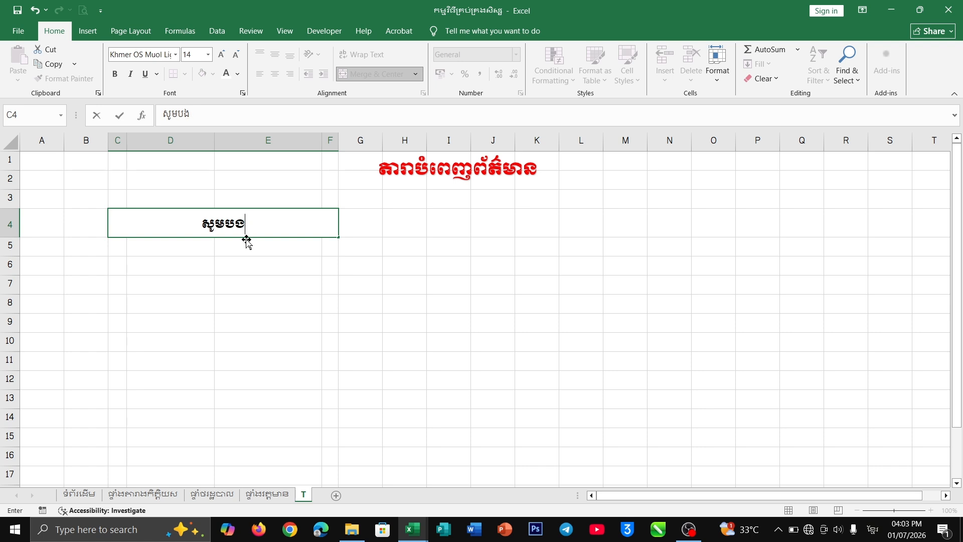
text(ញ្ជូ)
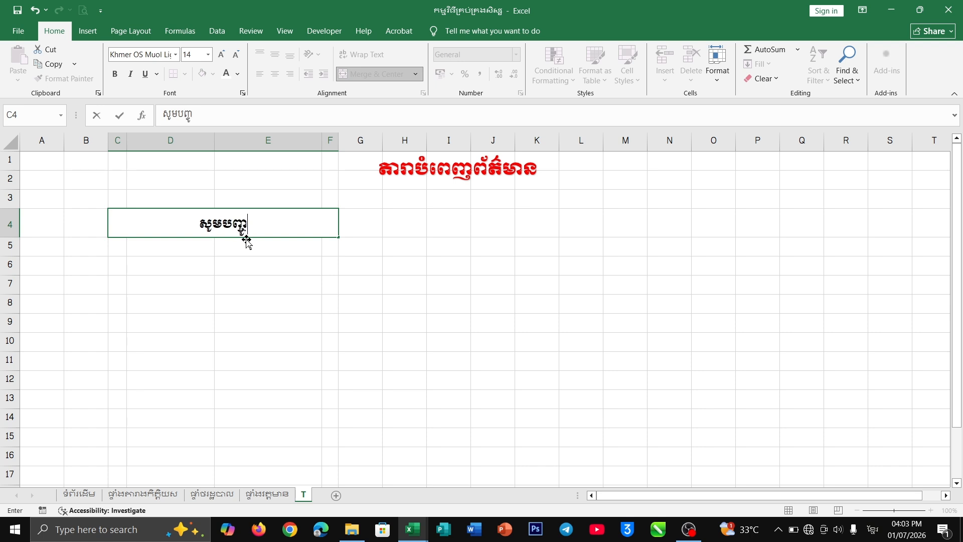
text(លព)
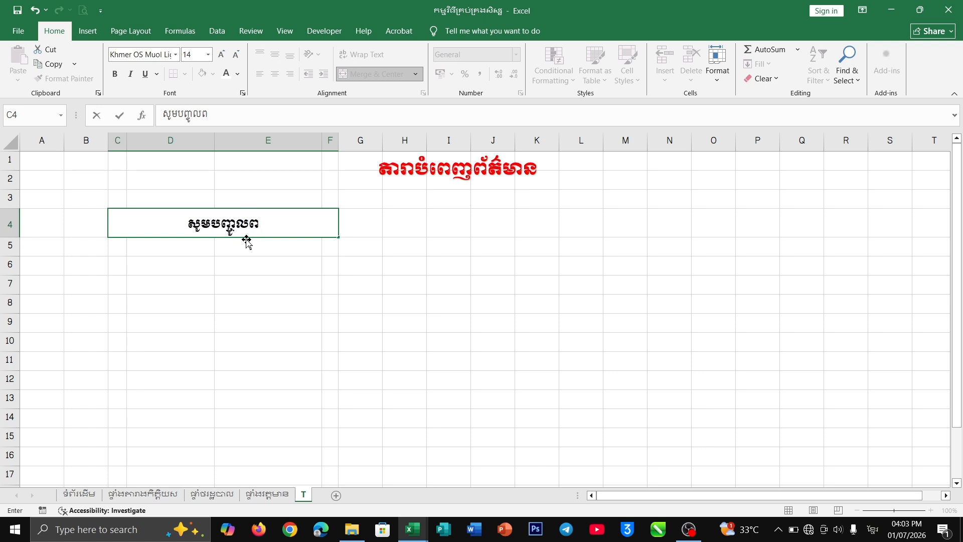
text(័ត៌មាន)
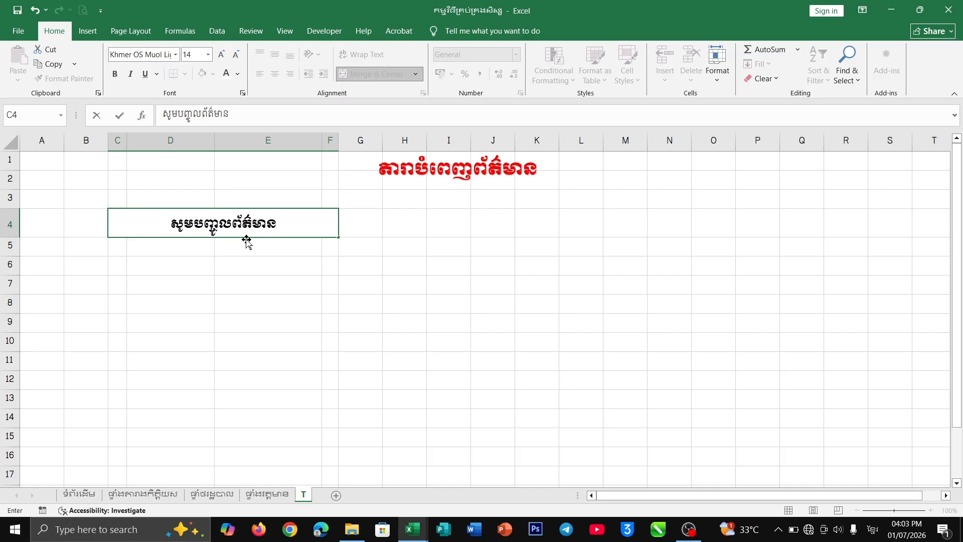
text(ខាងក្រោម)
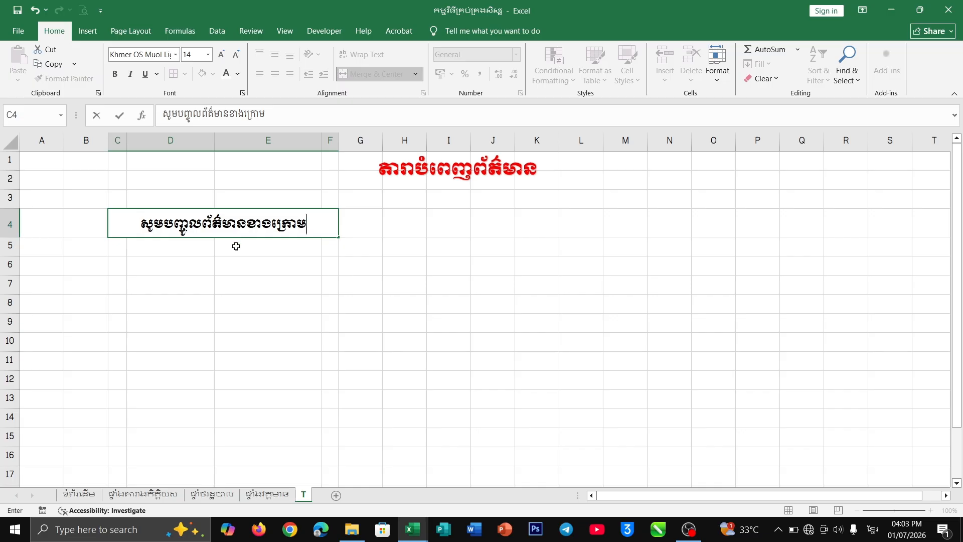
click(310, 243)
Fill the section heading in merged cell C4 with green
click(305, 231)
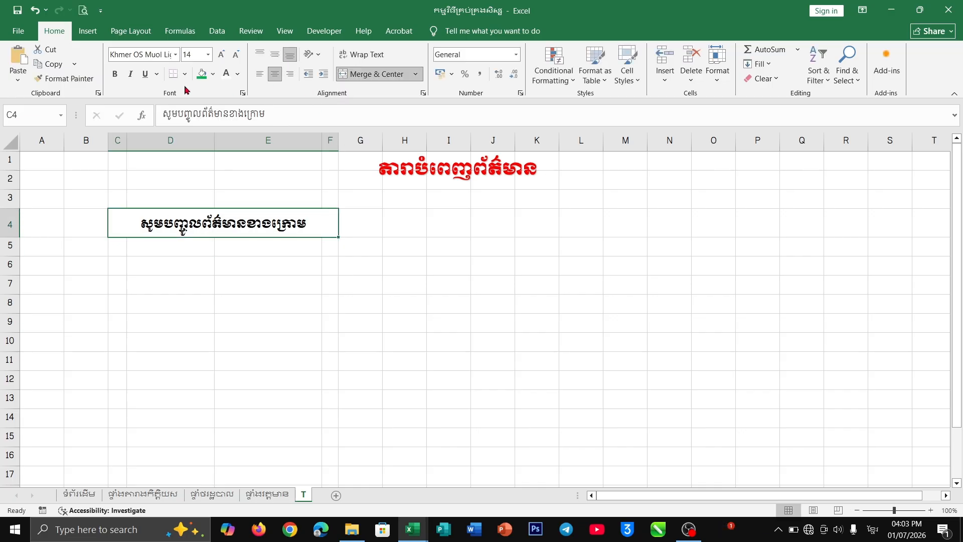
click(202, 74)
click(252, 262)
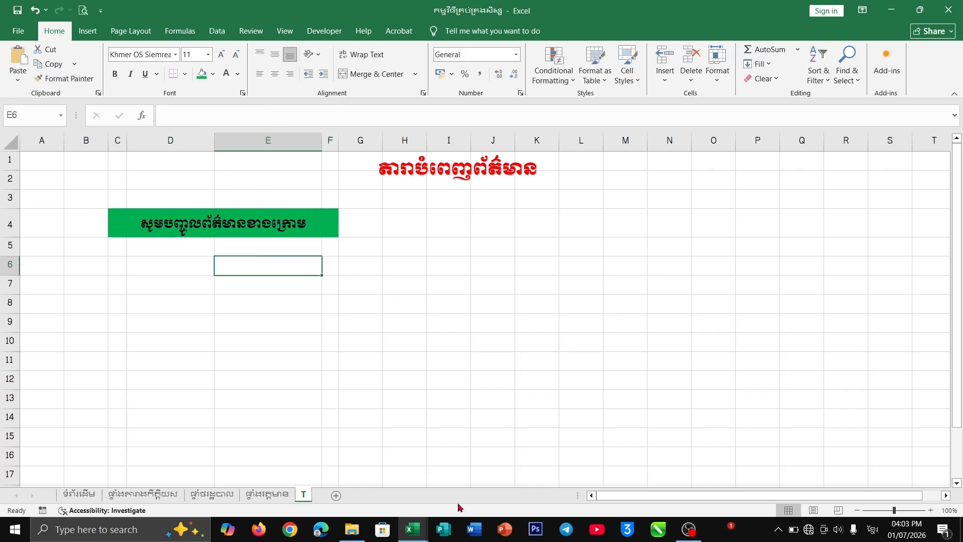
Check the field layout on the WBS workbook's TH sheet and shrink row 5 of sheet T into a thin spacer below the green heading
mouse_move(412, 530)
click(483, 467)
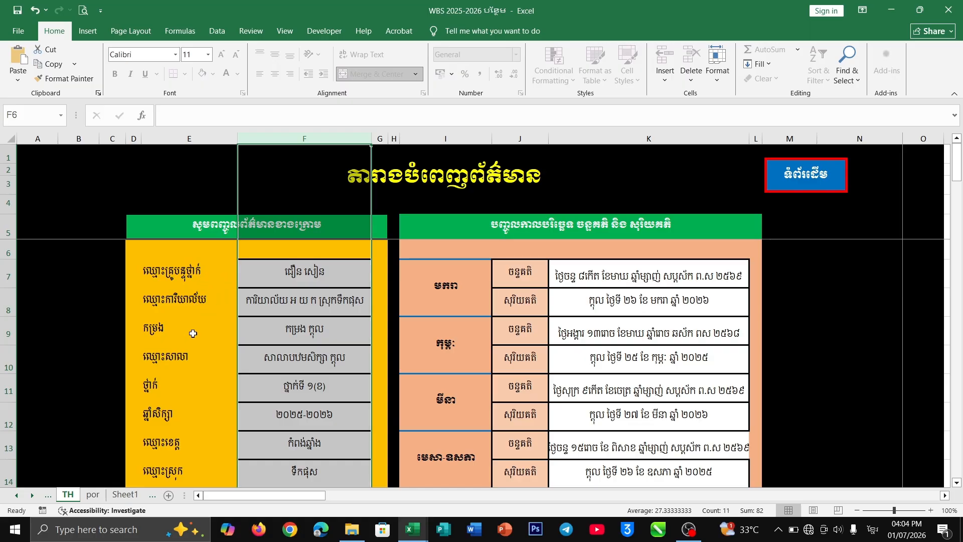
mouse_move(415, 537)
click(357, 482)
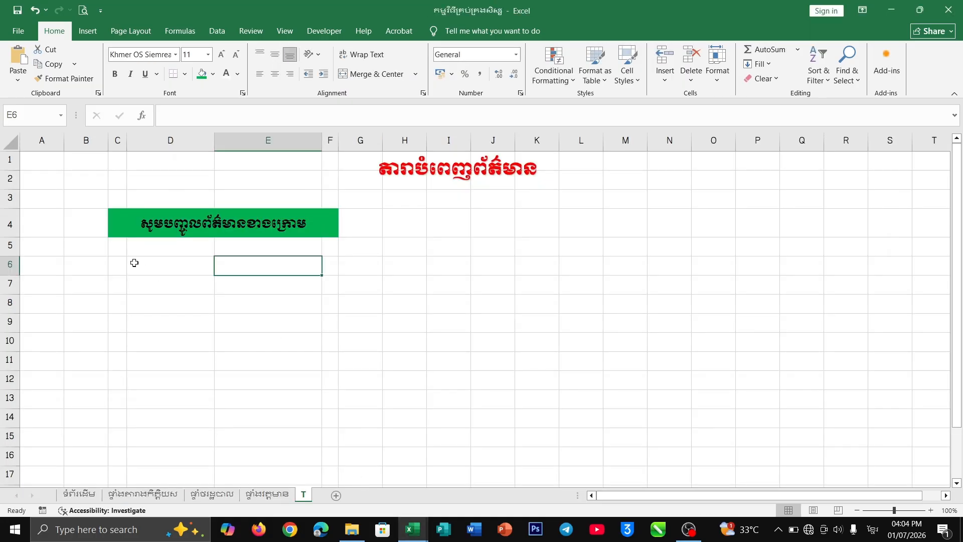
click(161, 264)
drag(10, 257, 9, 246)
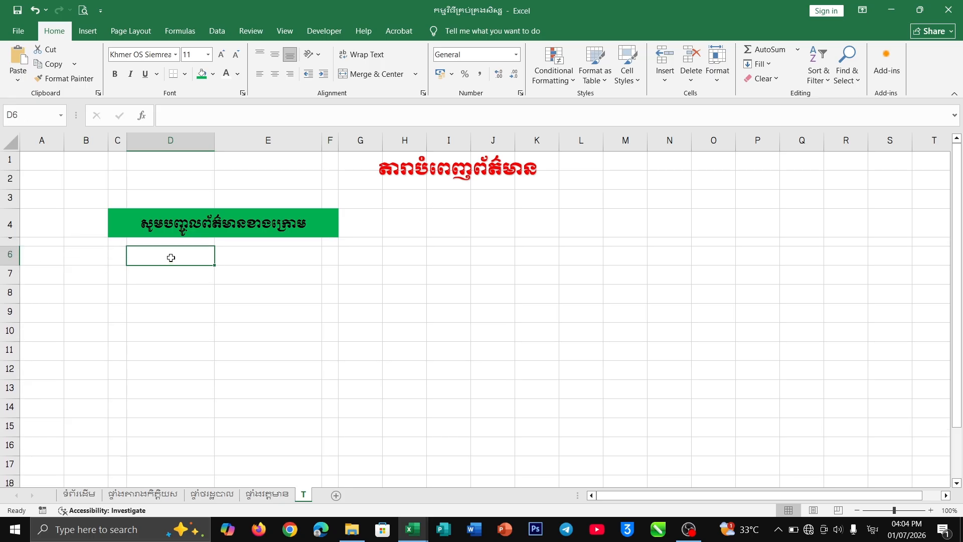
Try to set the font of cells D6:E19 on sheet T to Khmer OS Bokor
drag(157, 253, 256, 494)
click(176, 54)
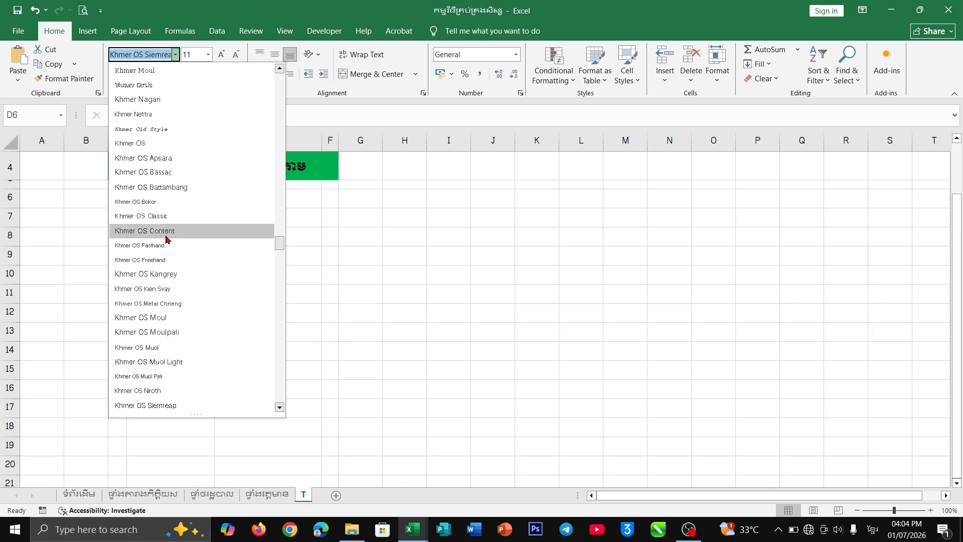
scroll(167, 240, down, 1)
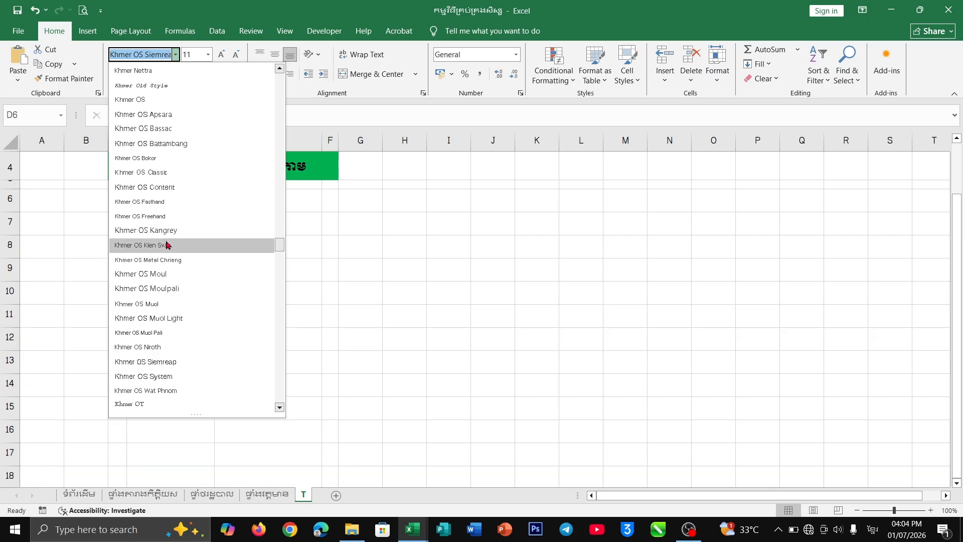
scroll(167, 243, down, 1)
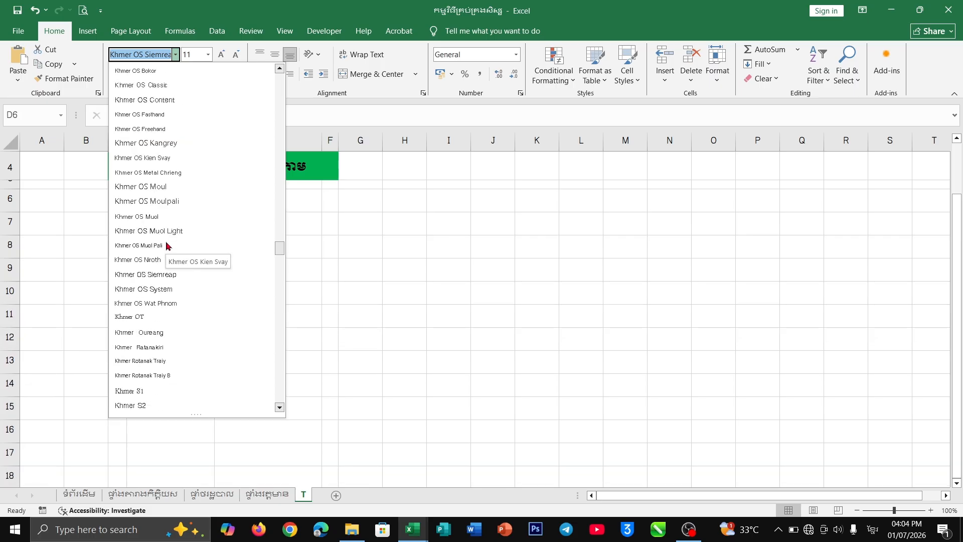
scroll(167, 246, up, 1)
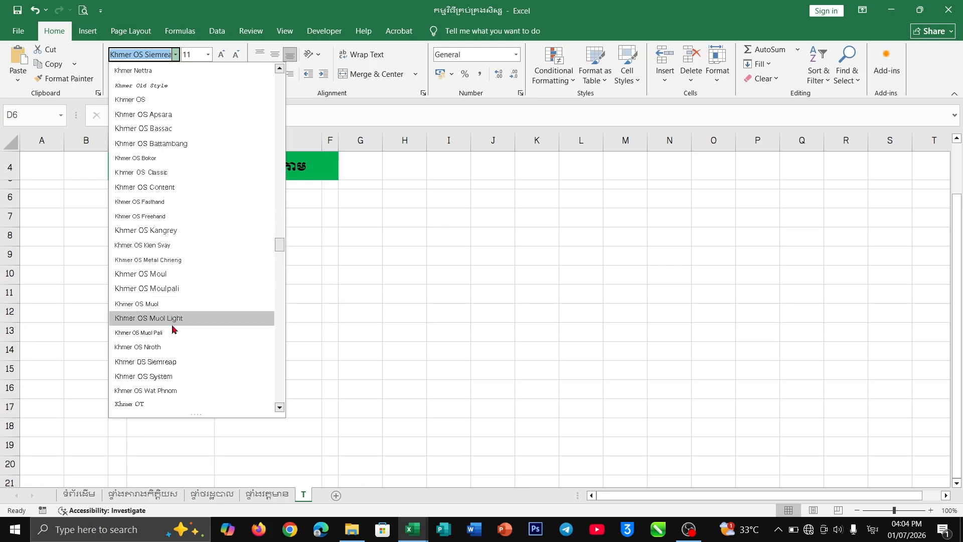
scroll(180, 271, up, 3)
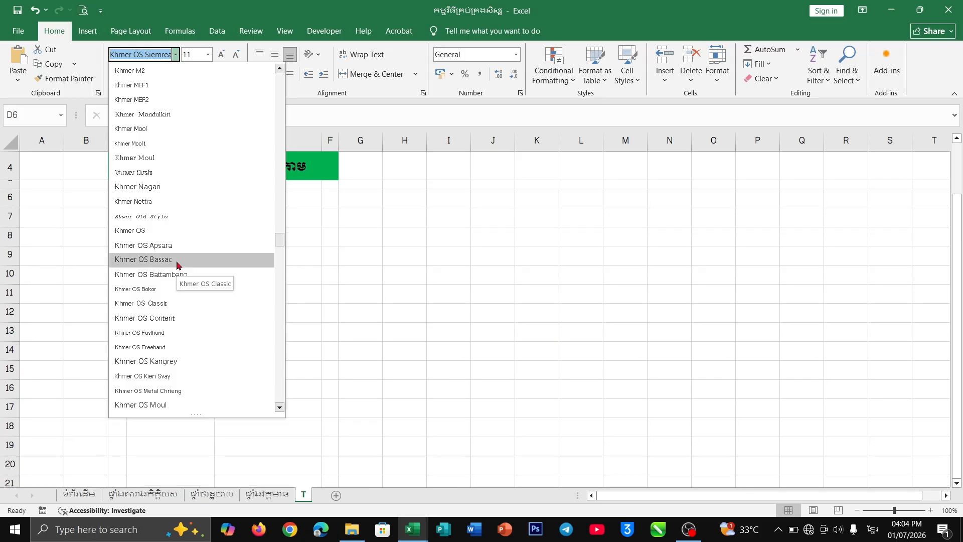
text(ក)
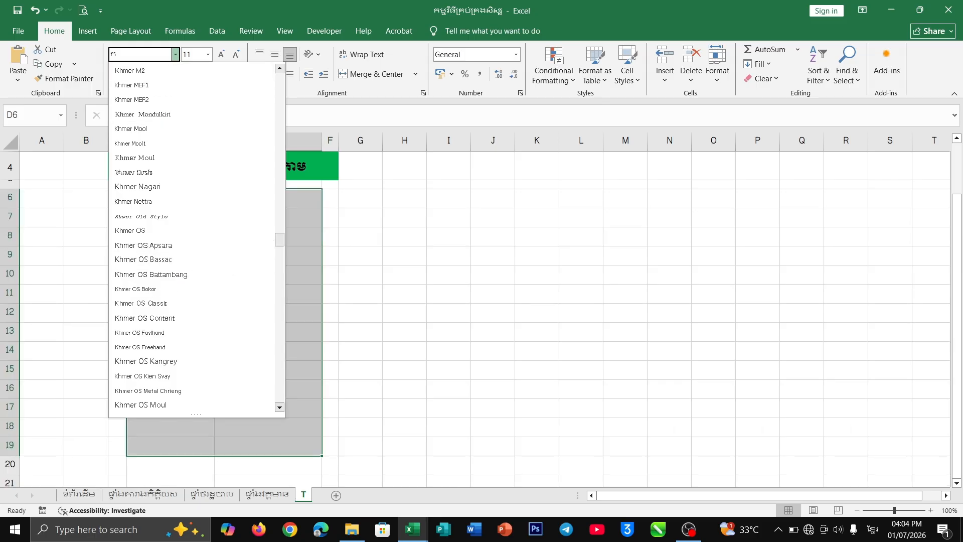
key(alt+shift)
text(hmer OS Siemrea)
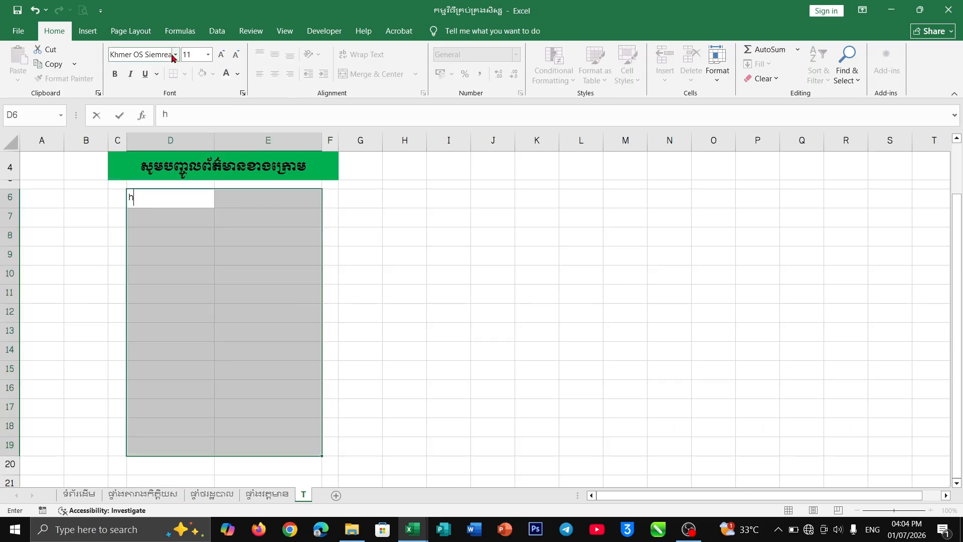
key(BackSpace)
key(BackSpace)
key(BackSpace)
key(BackSpace)
click(174, 54)
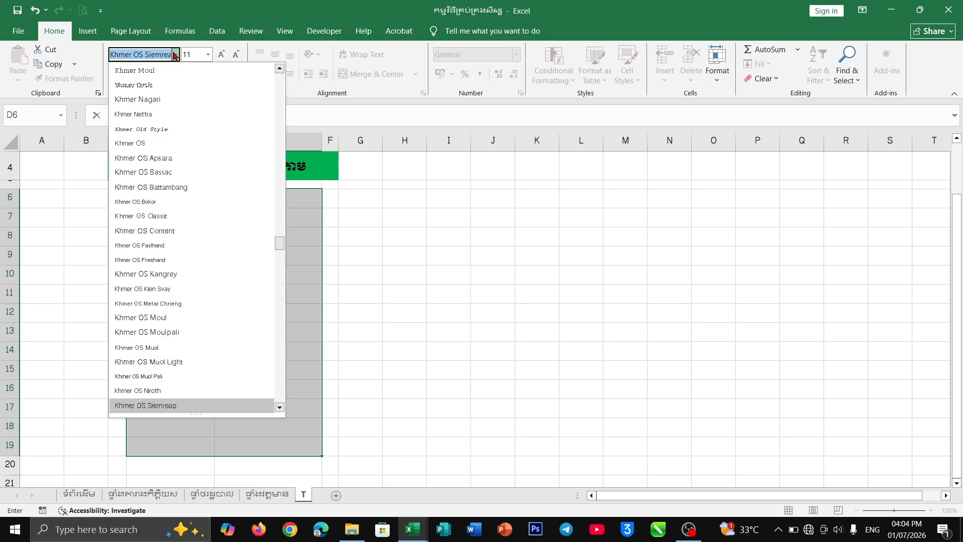
text(Khmer )
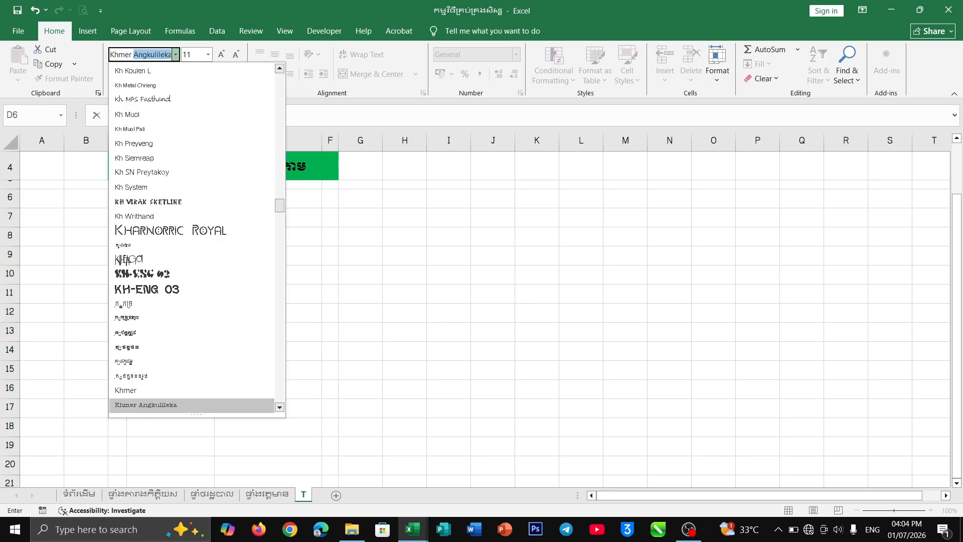
text(OS Bokor)
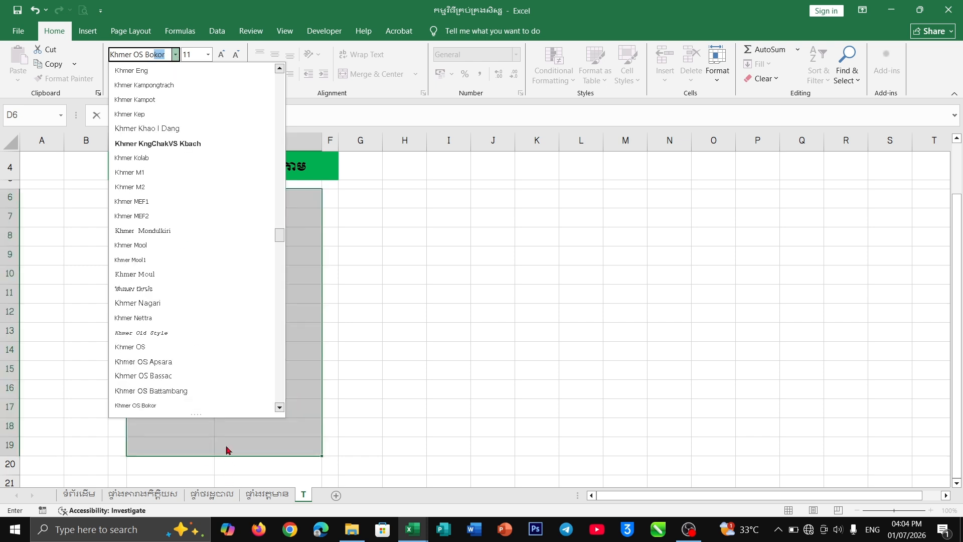
click(208, 405)
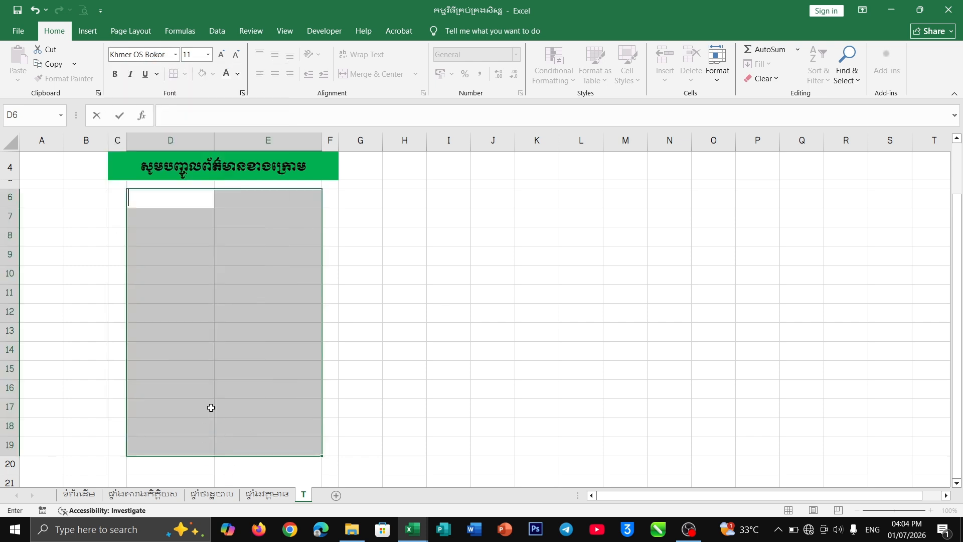
click(207, 54)
Enter the label ឈ្មោះគ្រូ in cell D6 of sheet T
click(195, 117)
text(q)
key(BackSpace)
text(ឈ្មោះគ្រ)
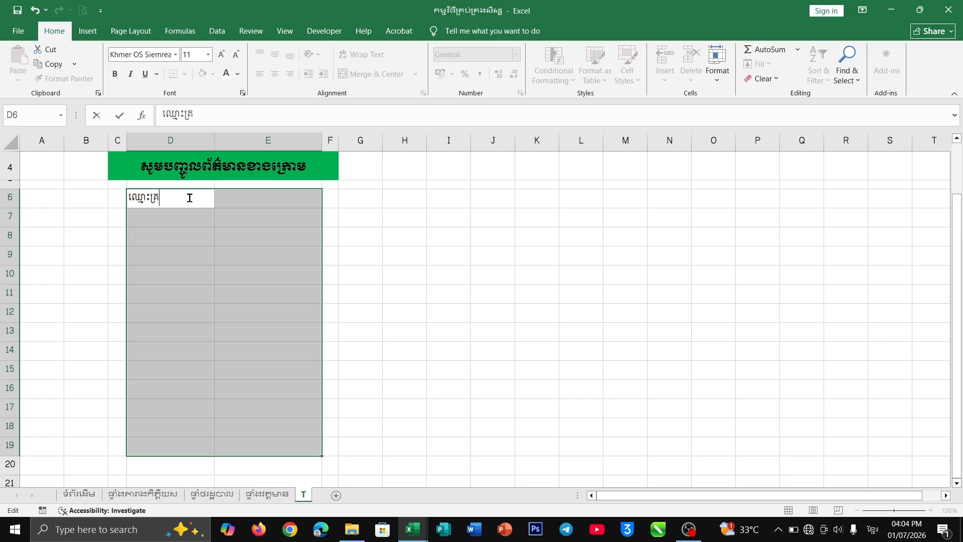
text(ូ)
click(139, 273)
click(182, 197)
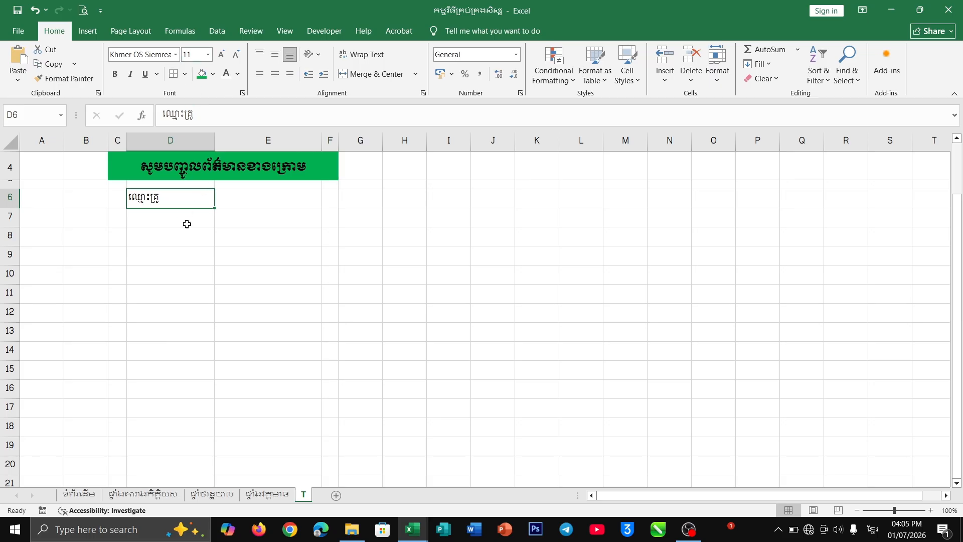
Check the first field label on the WBS workbook's TH sheet and complete D6 of sheet T as ឈ្មោះគ្រូបន្ទុកថ្នាក់
click(412, 529)
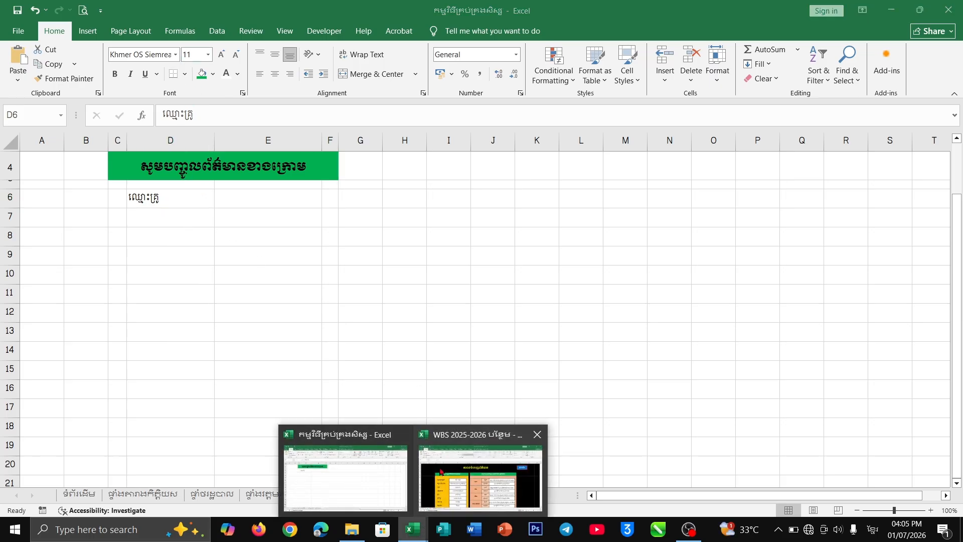
click(440, 471)
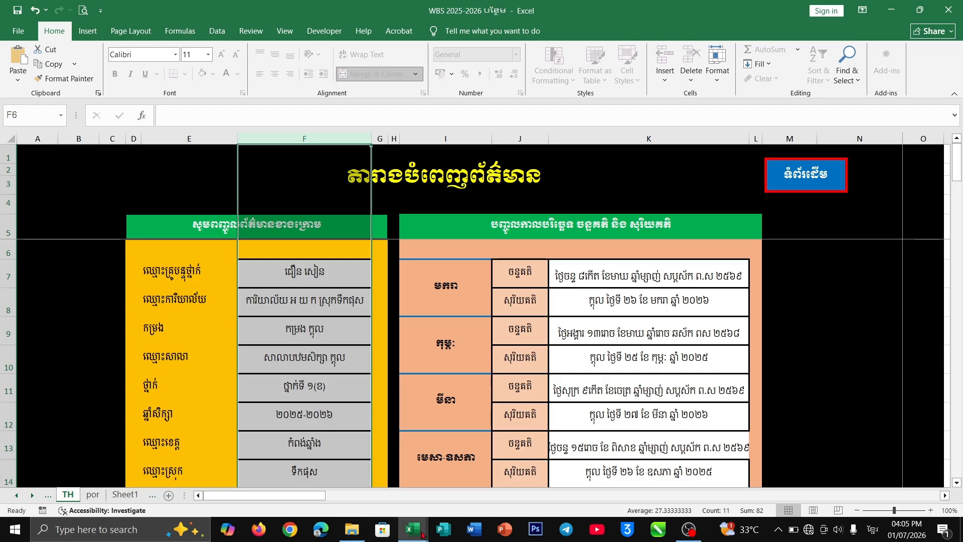
mouse_move(422, 532)
click(347, 467)
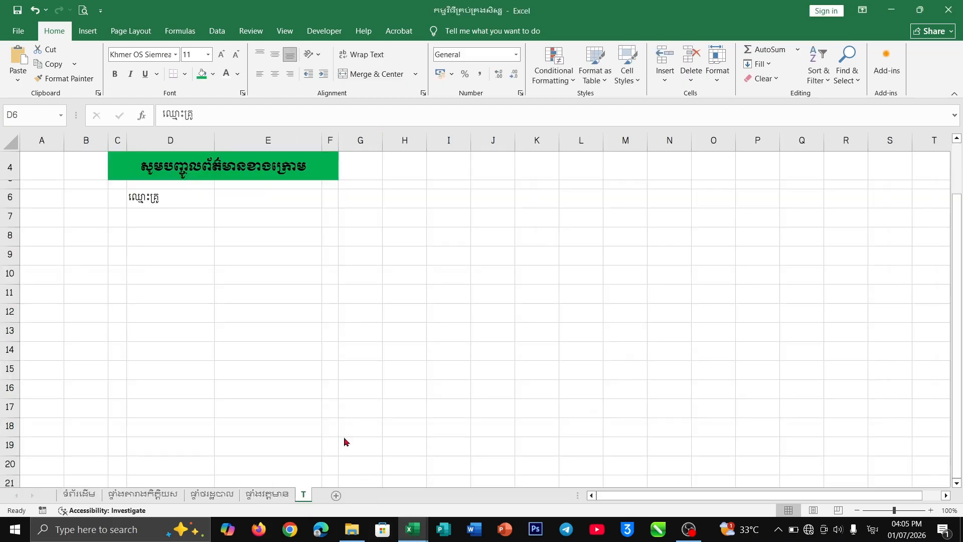
double_click(163, 198)
text(បន)
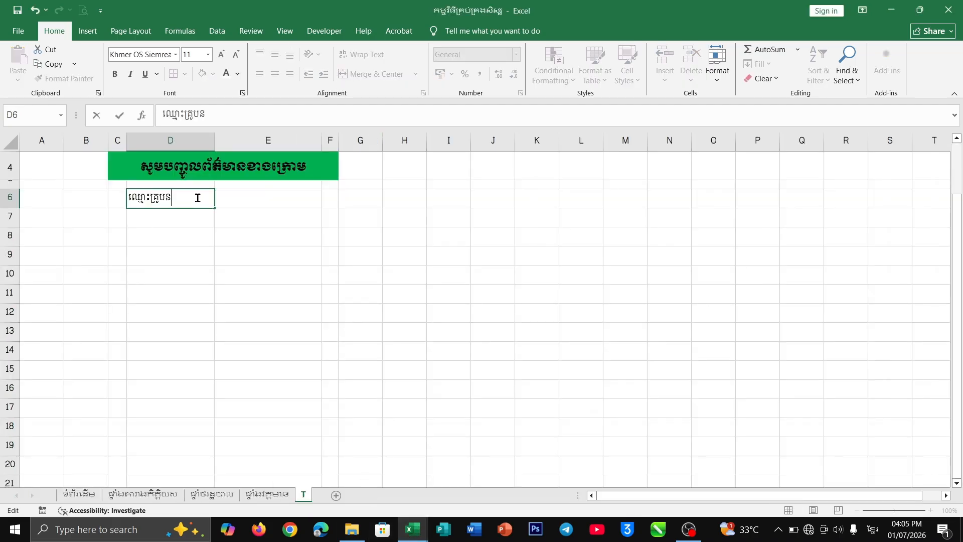
text(្ទុកថ្នាក់)
key(Return)
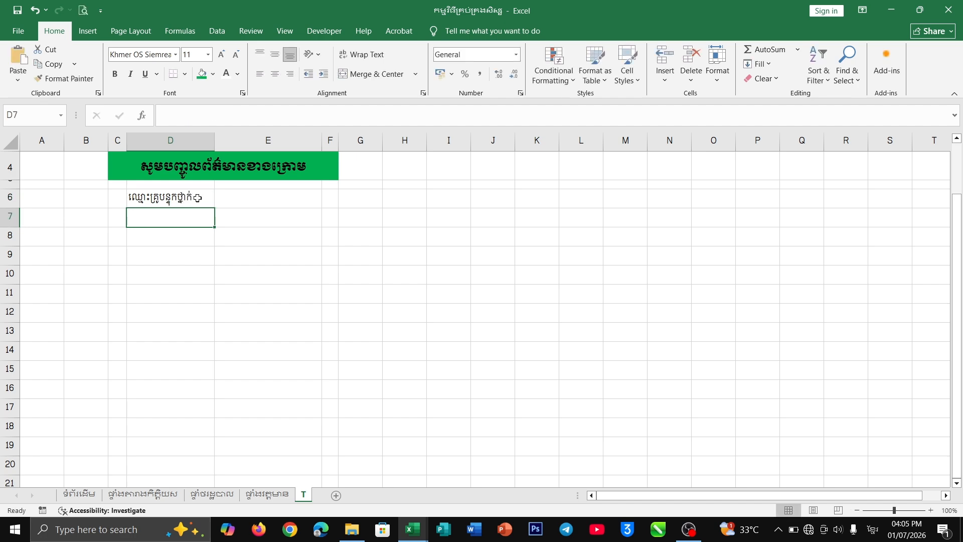
Check the second field label on the WBS TH sheet and enter ឈ្មោះការិយាល័យ in cell D7 of sheet T
mouse_move(412, 530)
click(477, 417)
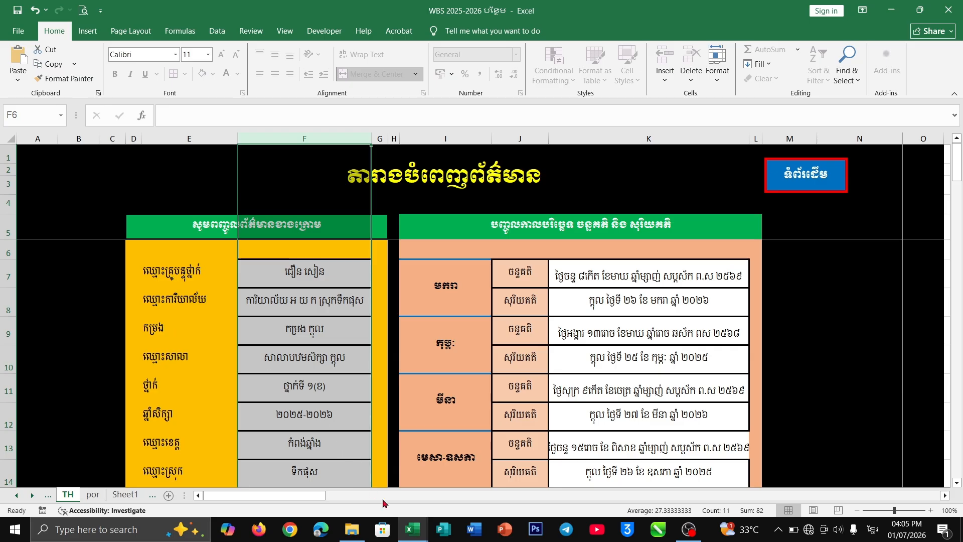
click(414, 530)
click(363, 497)
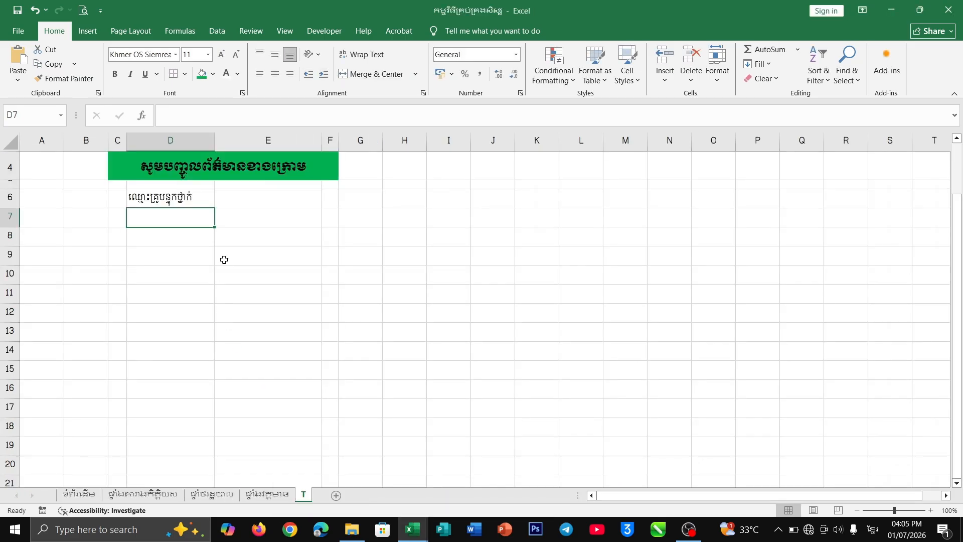
double_click(184, 225)
text(ឈ)
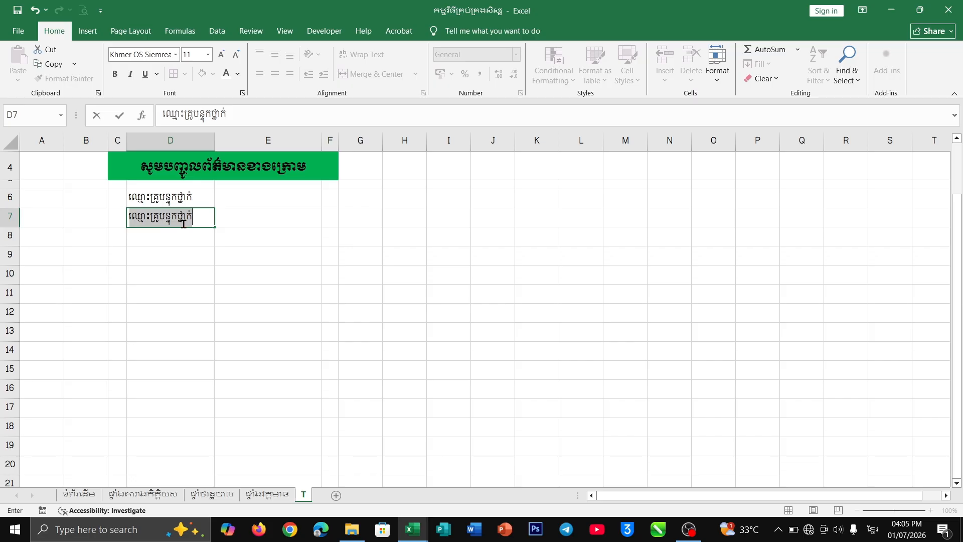
text(្មោះការ)
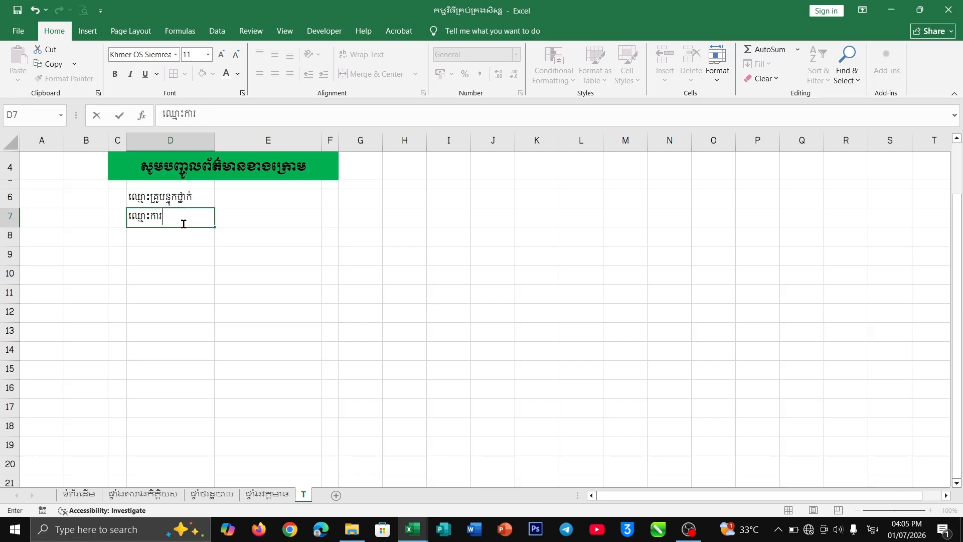
text(ិយាល័យ)
key(Return)
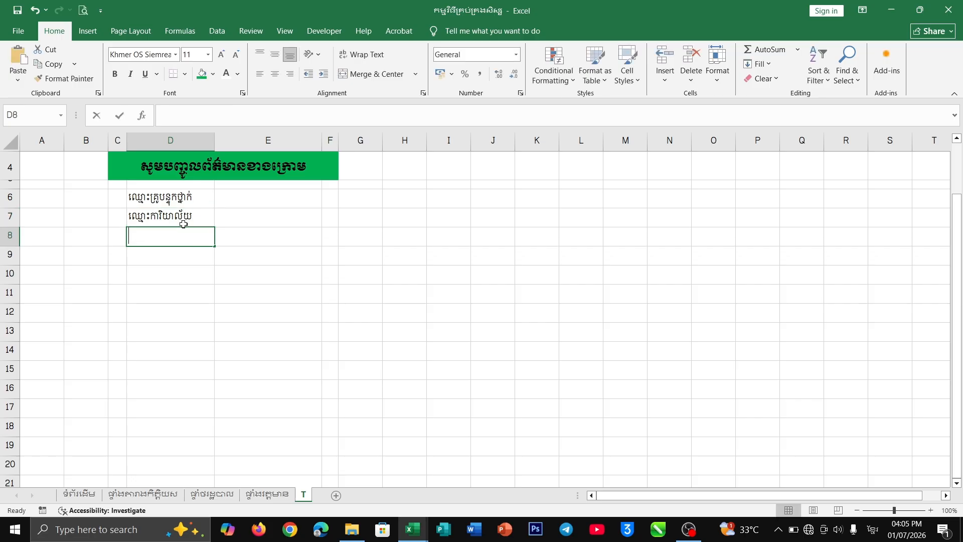
Enter the field labels កម្រង in D8 and ឈ្មោះសាលា in D9
text(កម្រង)
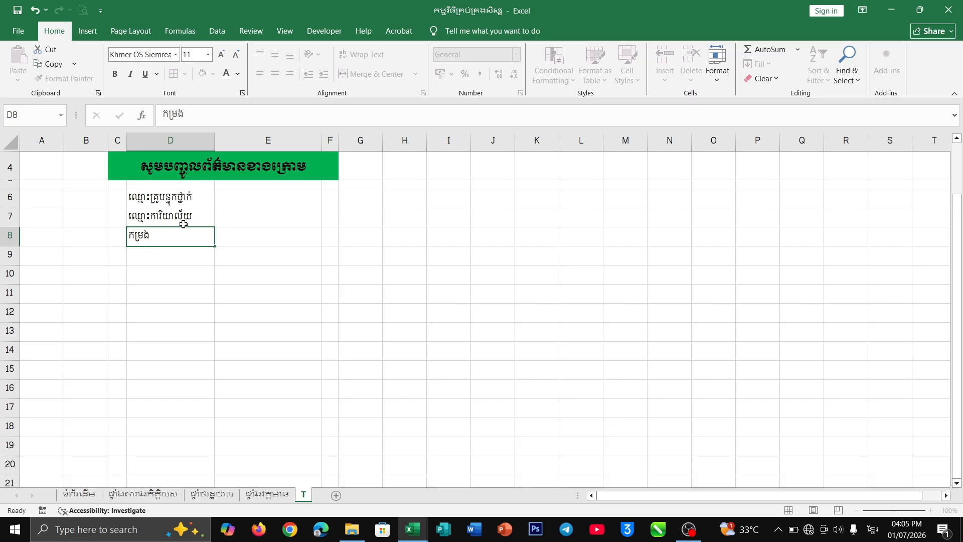
key(Return)
text(ឈ្)
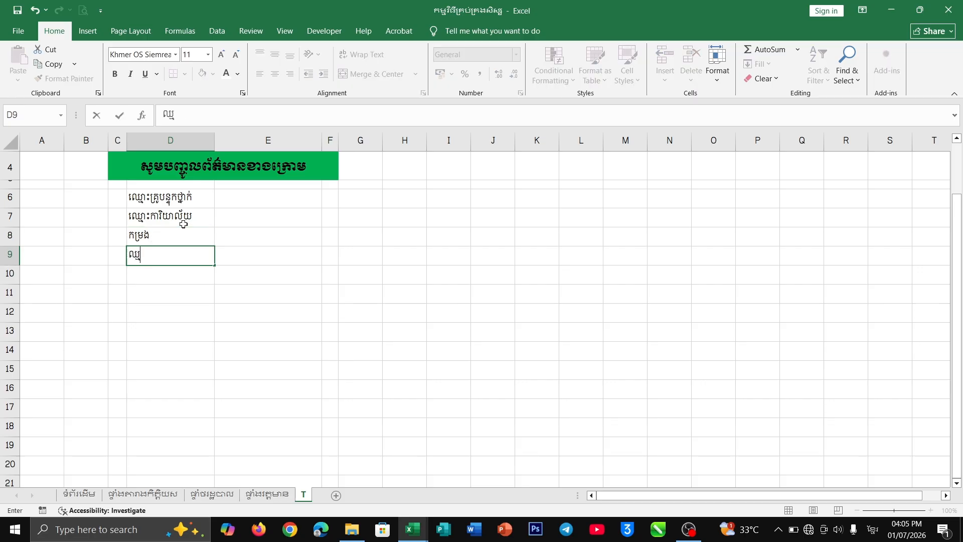
text(មោះសាលា)
key(Return)
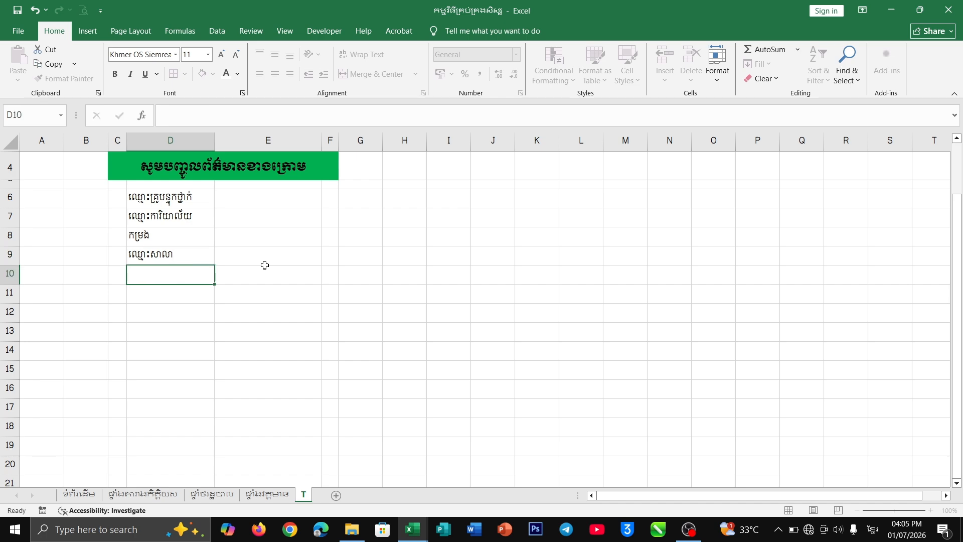
Check the labels following ឈ្មោះសាលា on the WBS TH sheet and enter ថ្នាក់ in cell D10 of sheet T
mouse_move(413, 528)
click(448, 491)
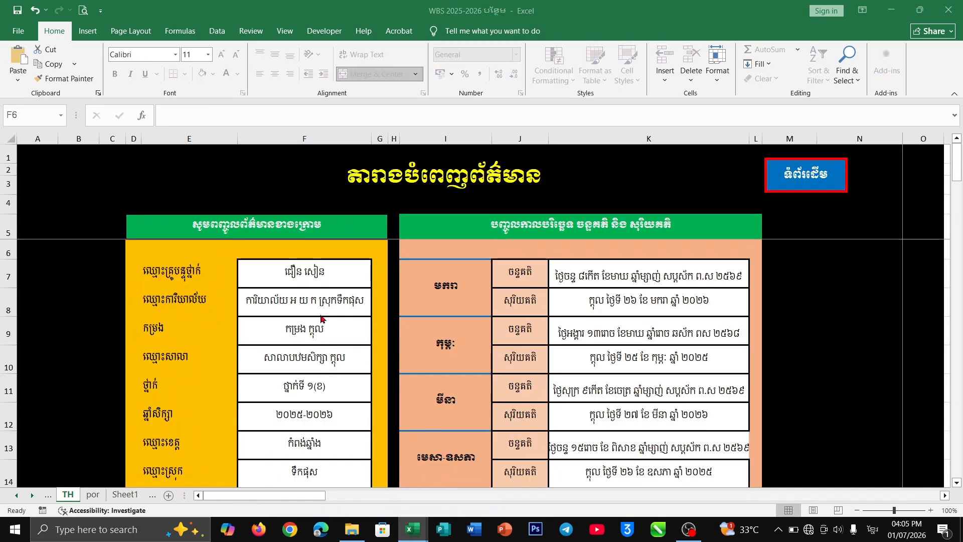
scroll(197, 345, down, 1)
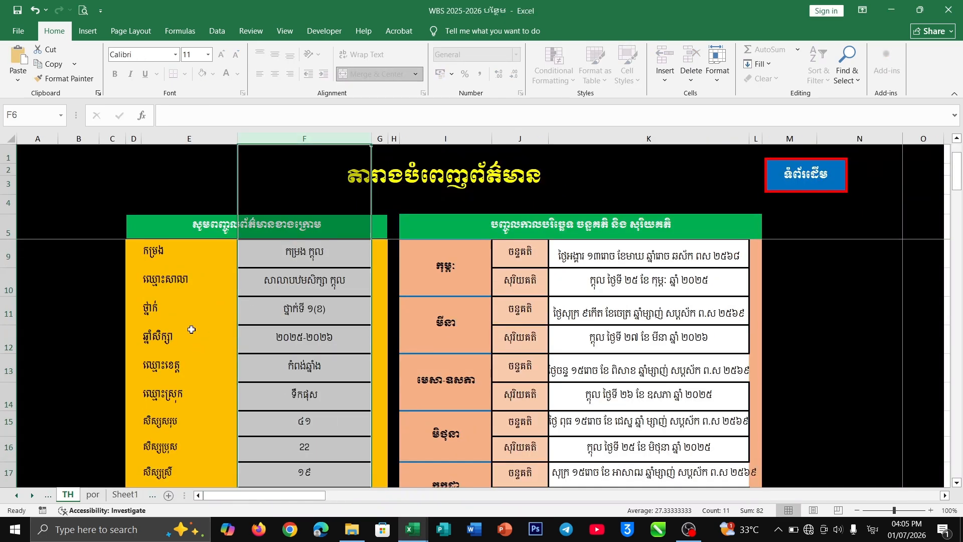
scroll(199, 324, up, 1)
click(189, 359)
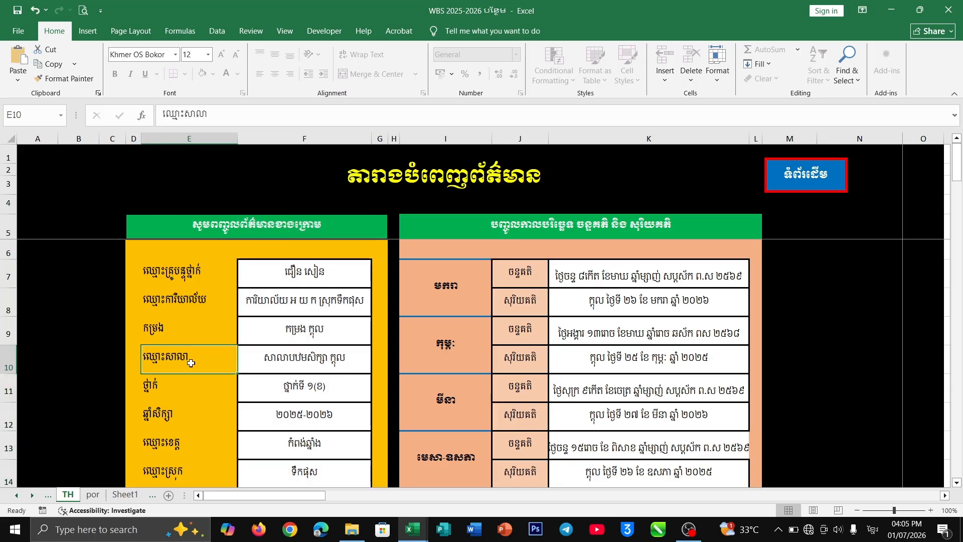
click(179, 388)
click(180, 408)
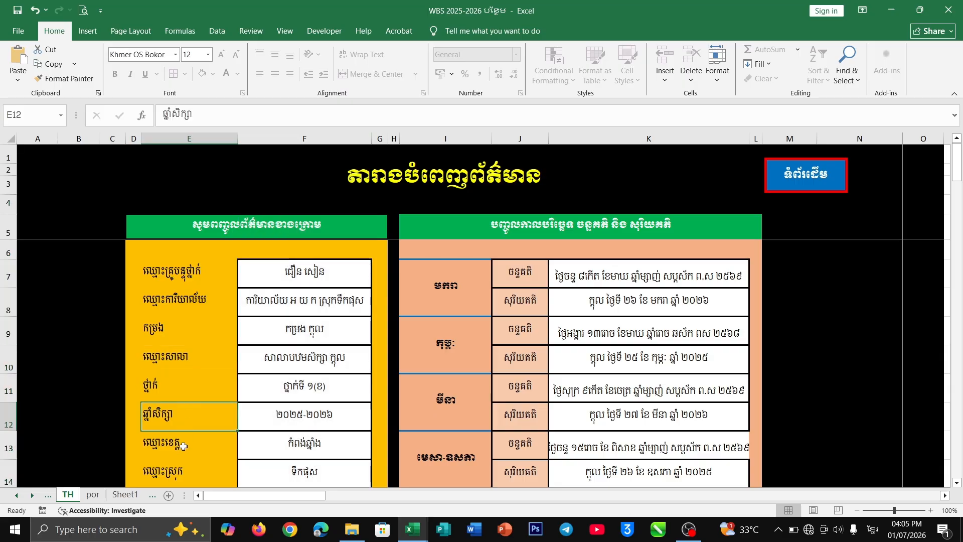
click(185, 446)
mouse_move(409, 528)
click(335, 438)
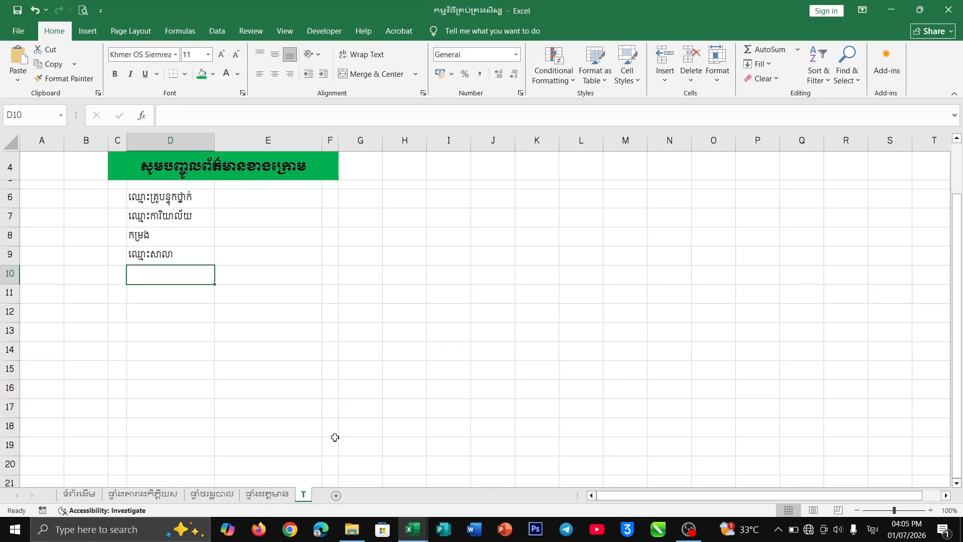
text(ប្ន)
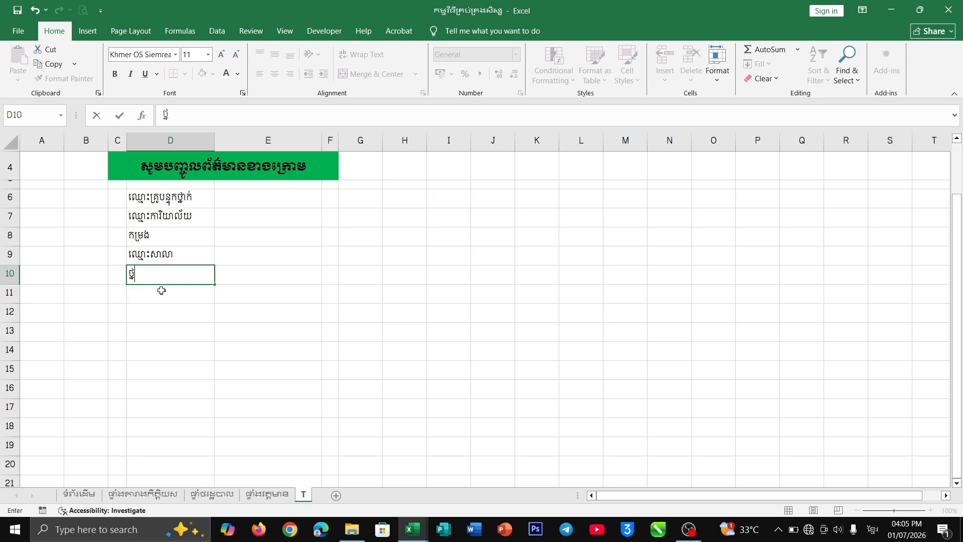
text(ាក់)
key(Return)
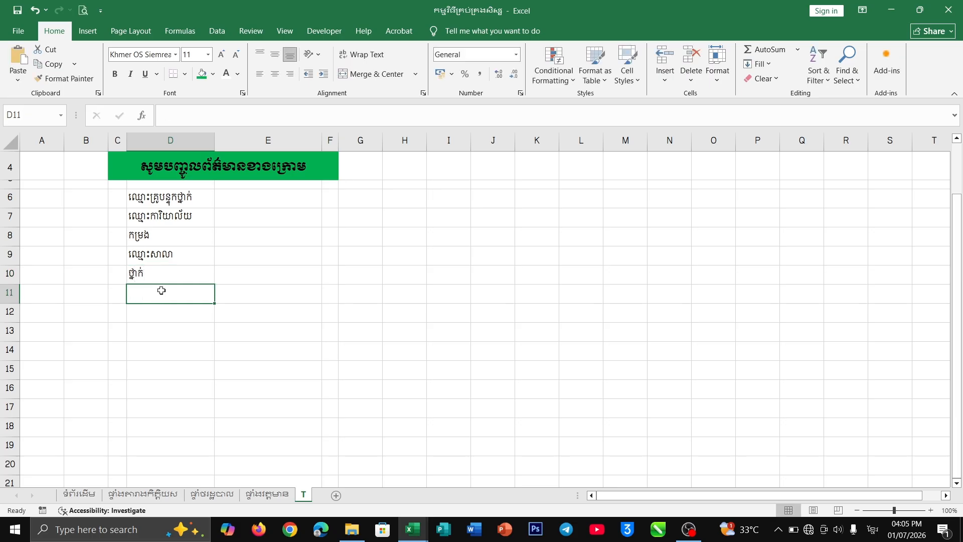
Enter the field labels ឆ្នាំសិក្សា in D11 and ឈ្មោះខេត្ត in D12 of sheet T
text(ឈ្)
key(BackSpace)
key(BackSpace)
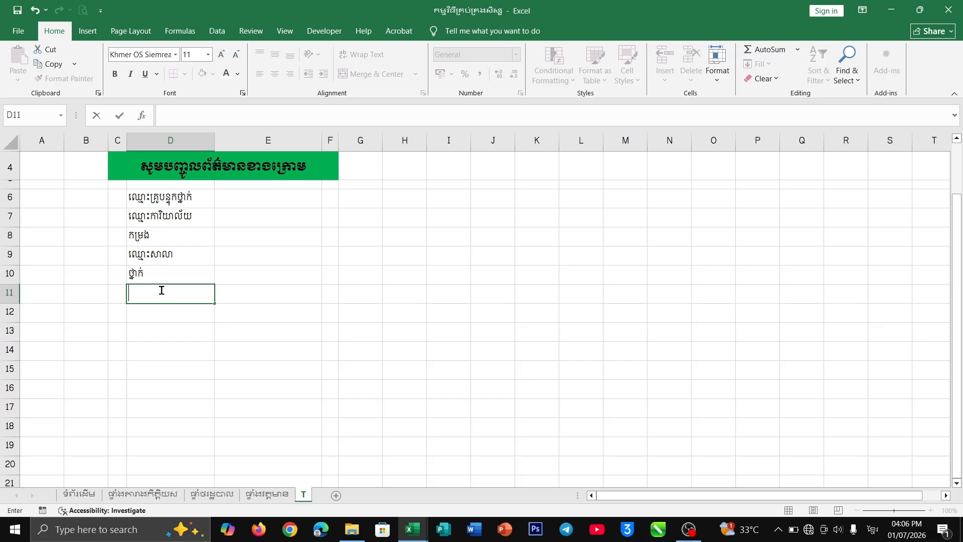
text(ឆ្នាំសិក្សា)
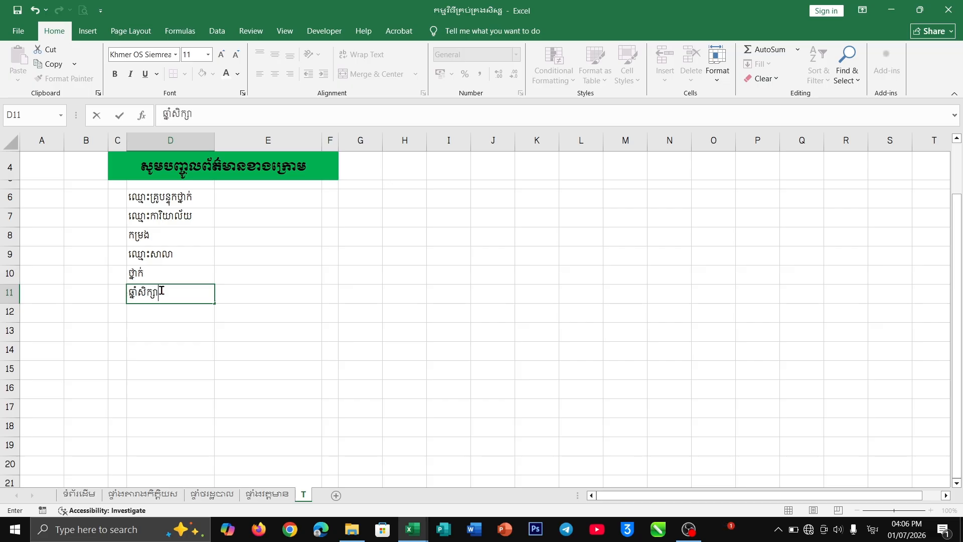
key(Return)
text(ឈ)
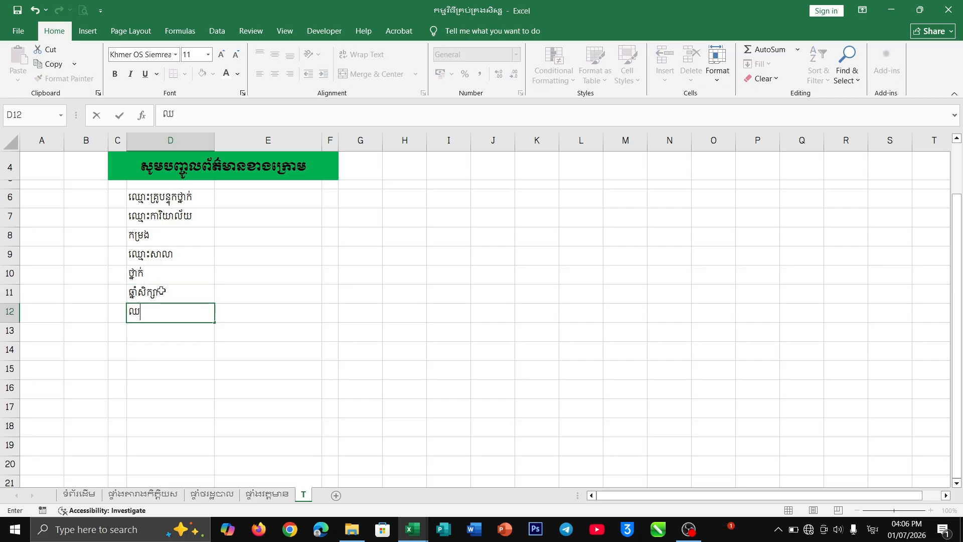
text(្មោះ)
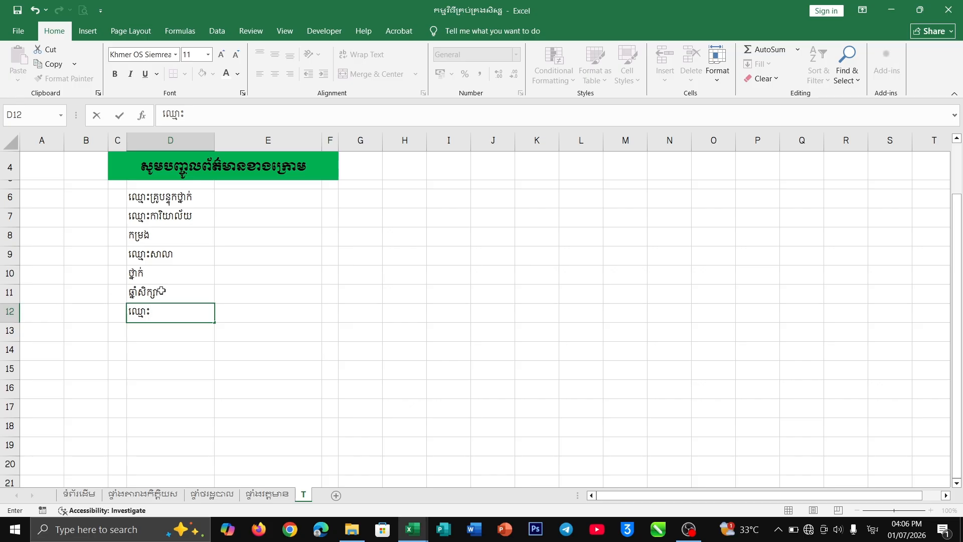
text(ខេត្ត)
Check the remaining field labels from ថ្នាក់ down to the end of the list on the WBS workbook's TH sheet
mouse_move(412, 529)
click(476, 467)
click(179, 378)
click(180, 413)
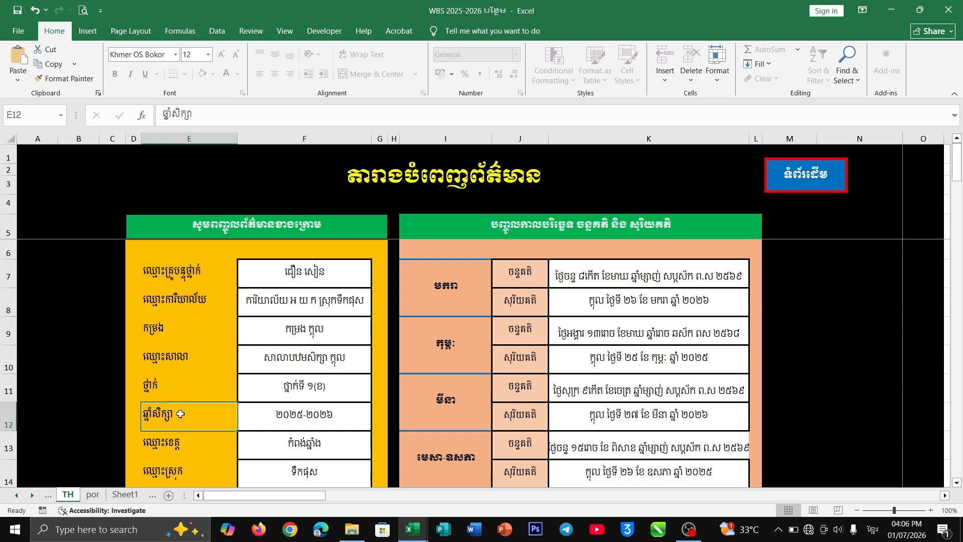
click(177, 442)
scroll(256, 397, down, 2)
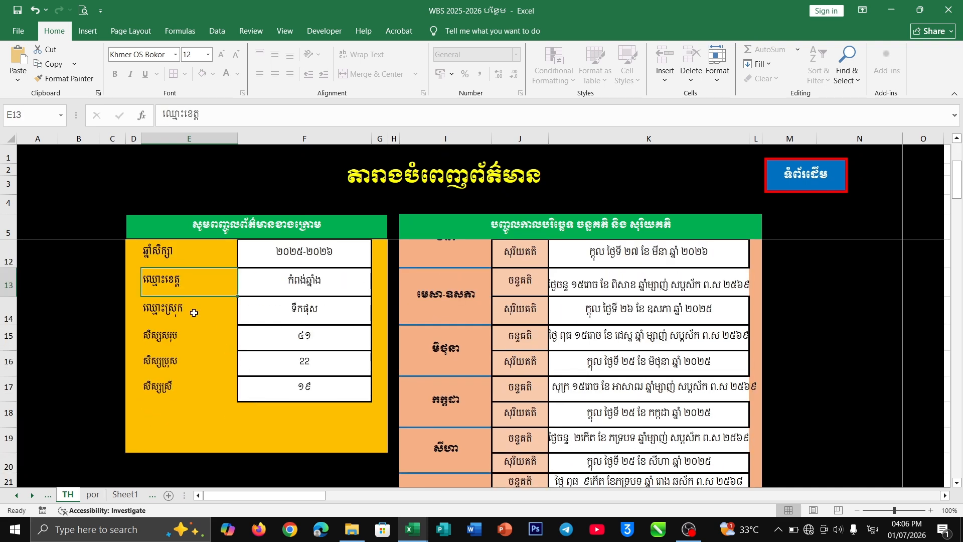
click(193, 312)
click(186, 340)
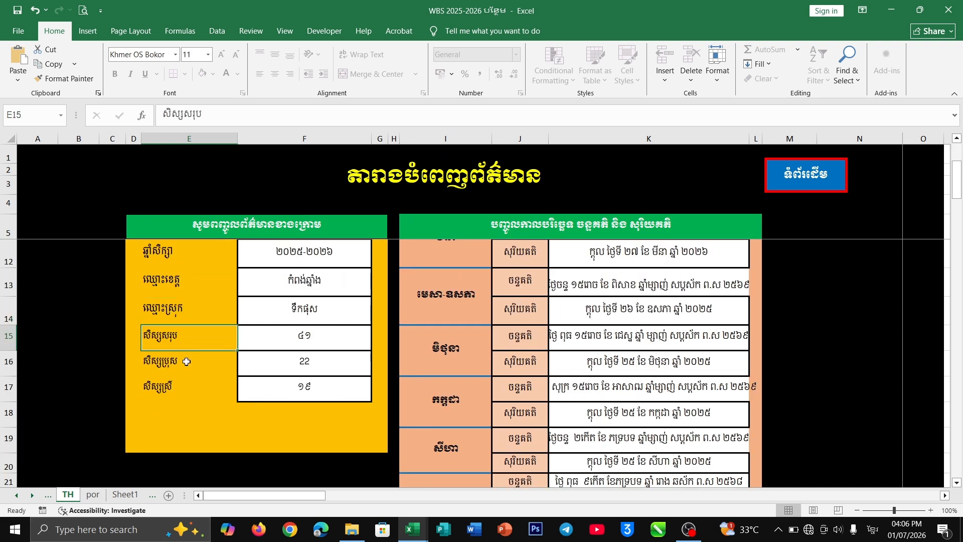
click(187, 362)
click(185, 387)
Back in sheet T of the student management workbook, enter ឈ្មោះស្រុក in D13 and សិស្សសរុប in D14
mouse_move(412, 529)
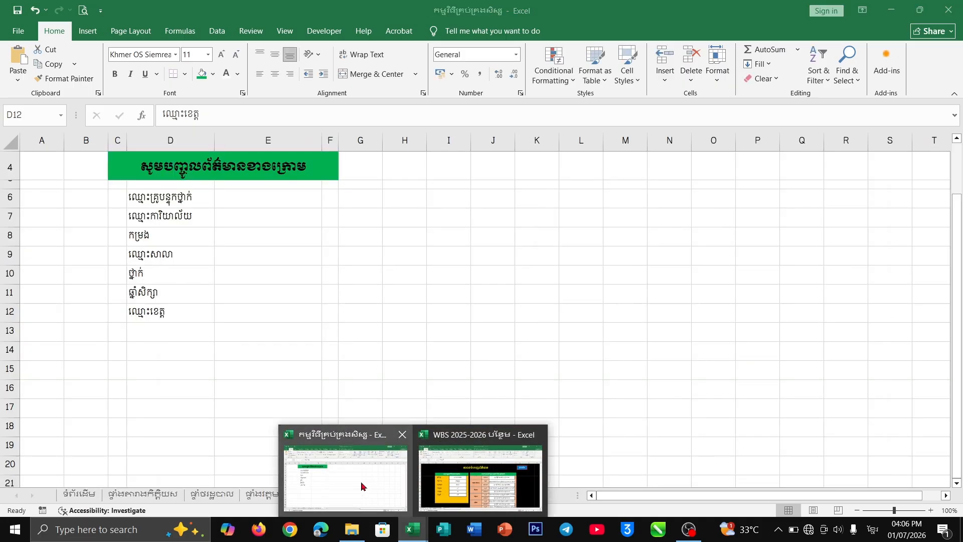
click(366, 487)
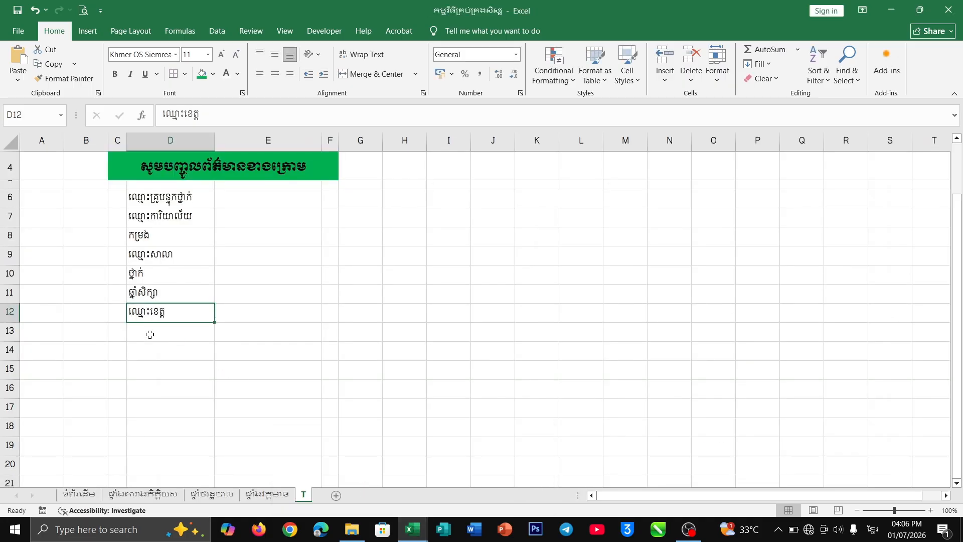
click(150, 333)
text(ឈ្)
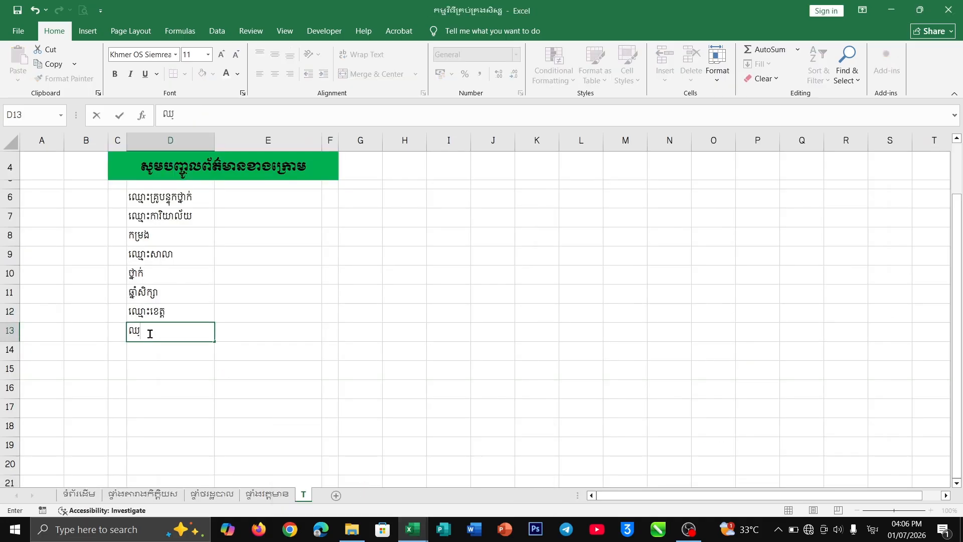
text(មោះស្រុក)
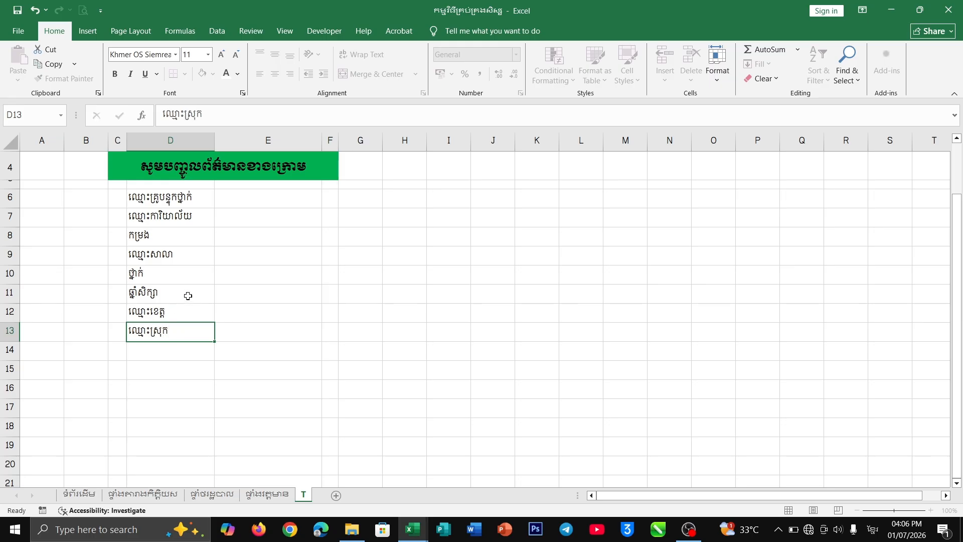
key(Return)
text(សិ)
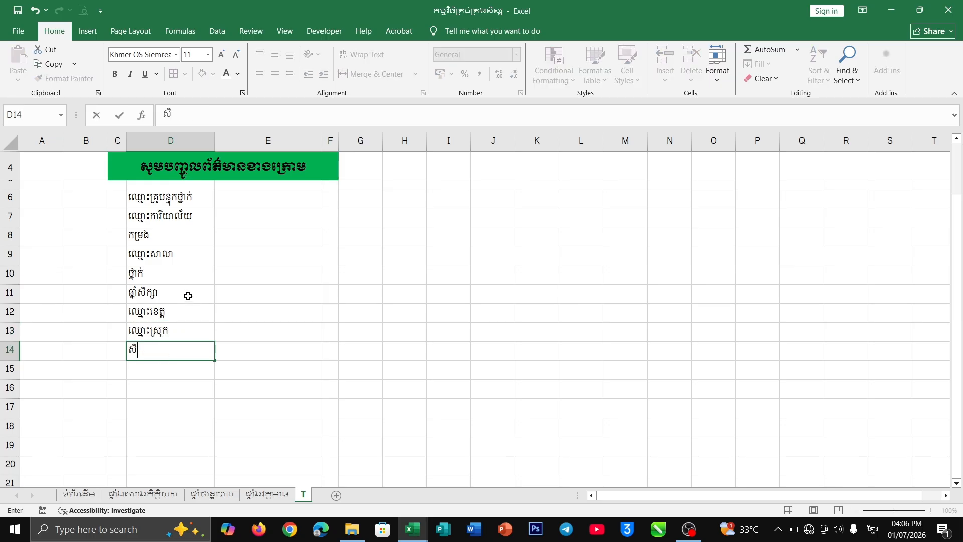
text(ស្សសរុប)
key(Return)
Enter the field labels សិស្សប្រុស in D15 and សិស្សស្រី in D16
text(ស្រី)
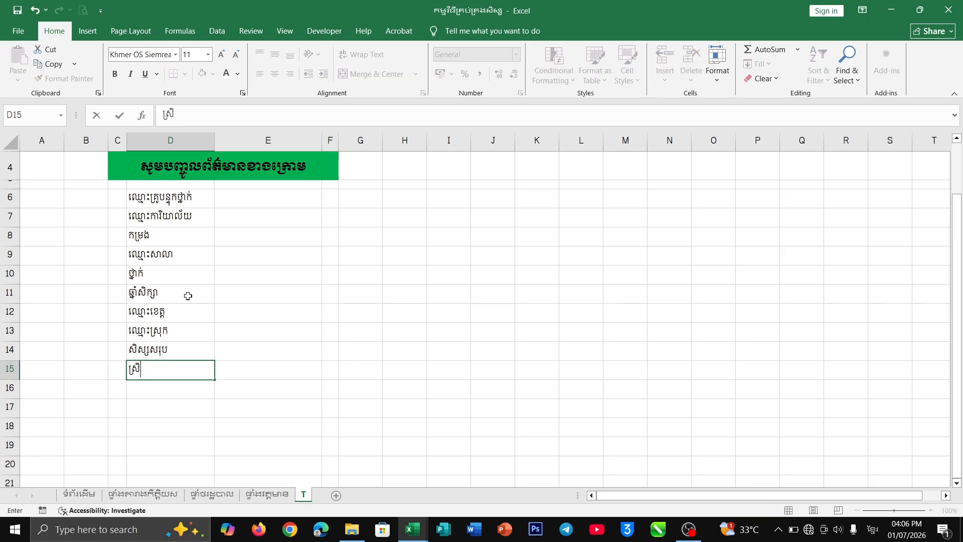
key(BackSpace)
key(BackSpace)
key(BackSpace)
key(BackSpace)
text(សិស្ស)
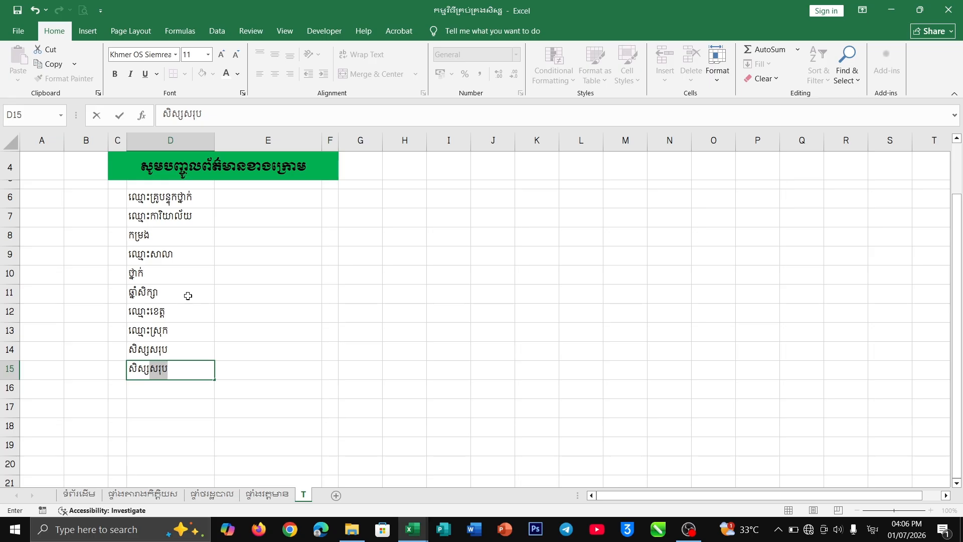
text(ប្រុស)
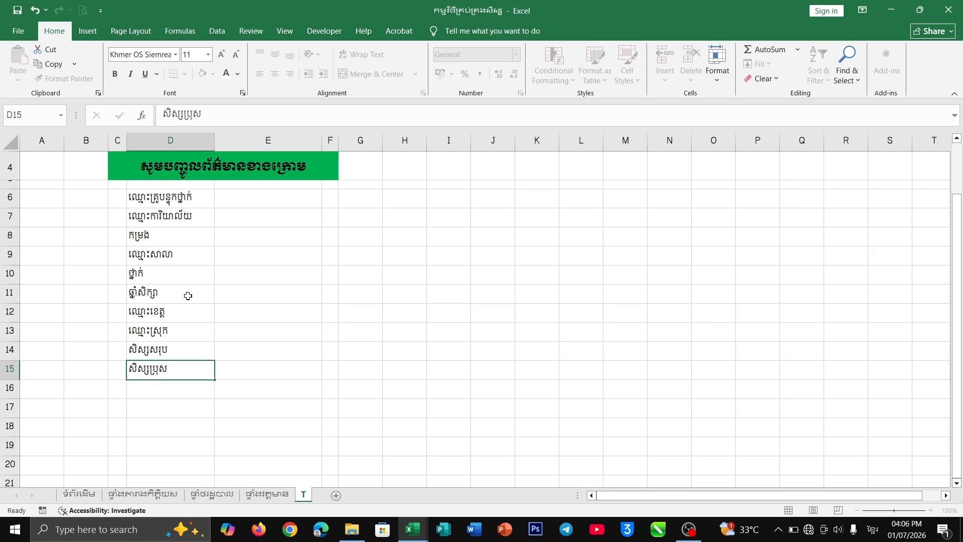
key(Return)
text(ស្រ)
key(BackSpace)
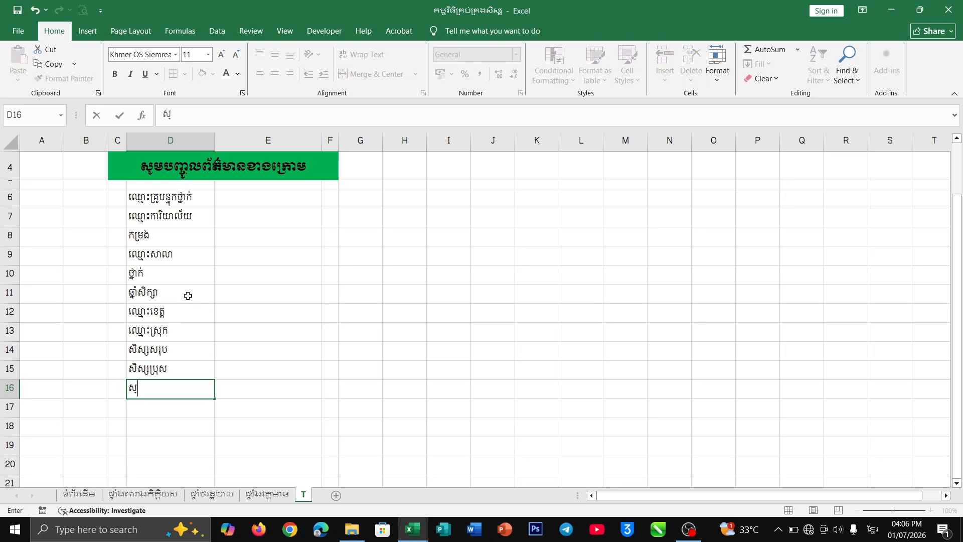
text(ិស្សរស្រី)
Format the field labels in D6:D16 with the Khmer OS Bokor font at size 14
click(158, 200)
drag(164, 224, 190, 389)
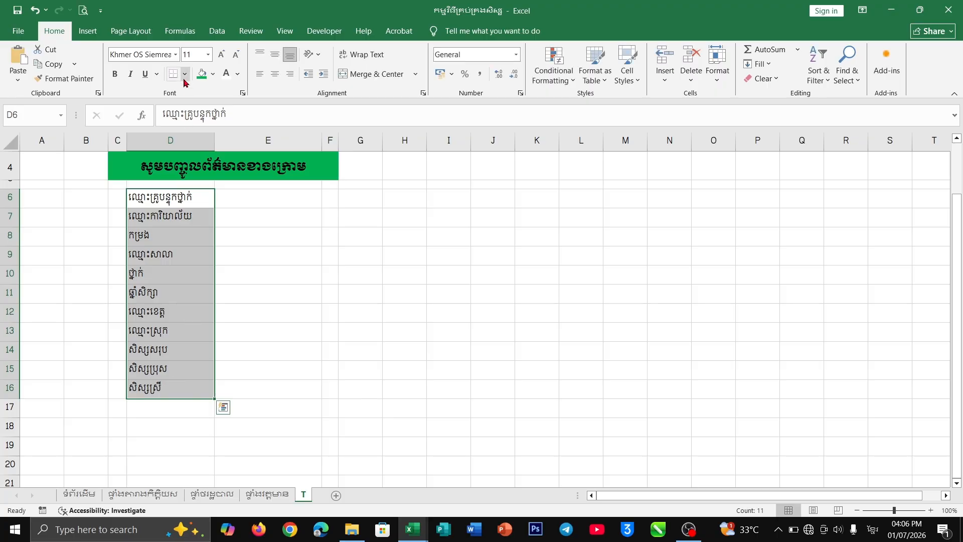
click(175, 56)
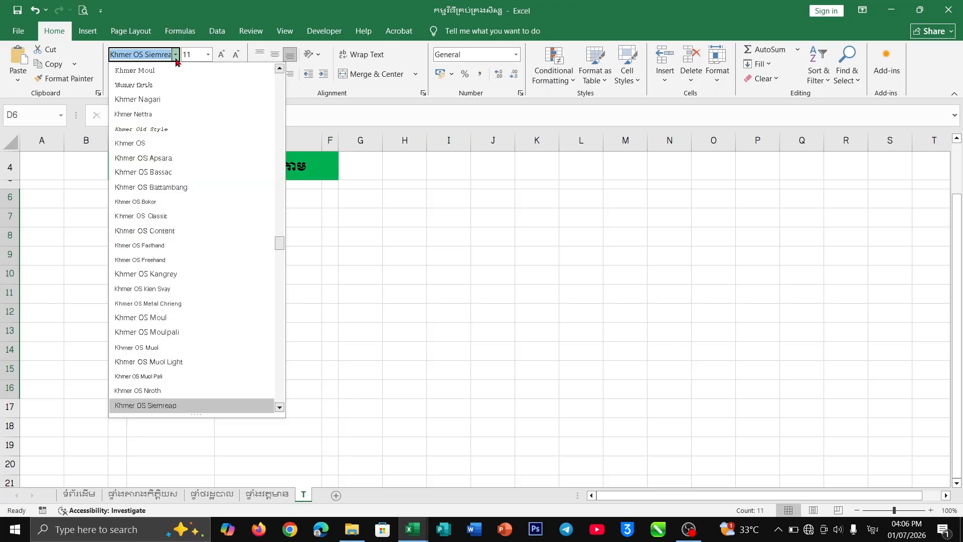
click(146, 202)
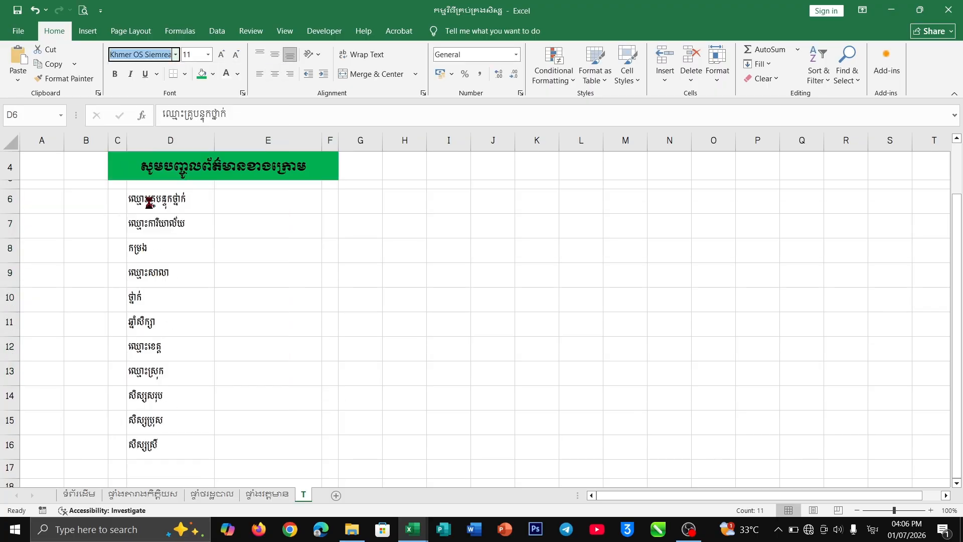
click(209, 59)
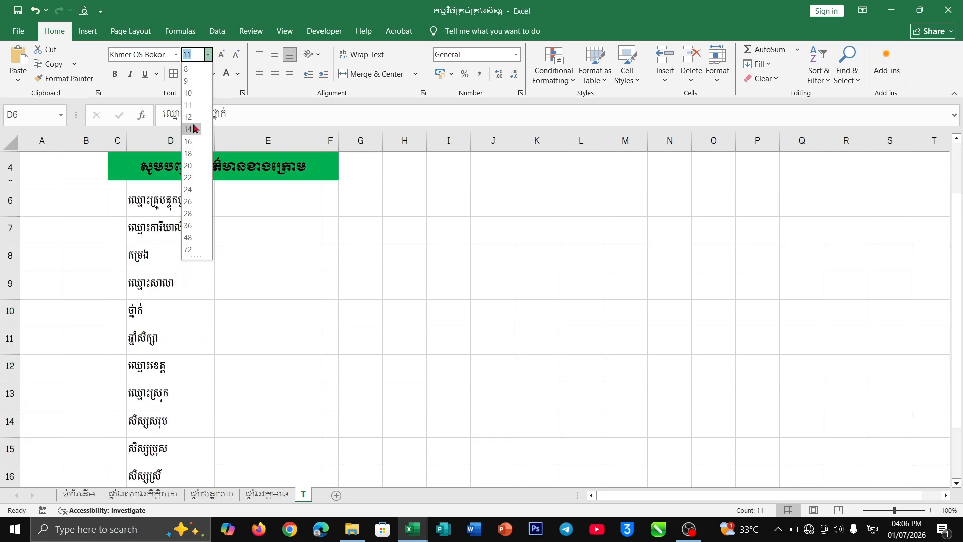
click(195, 129)
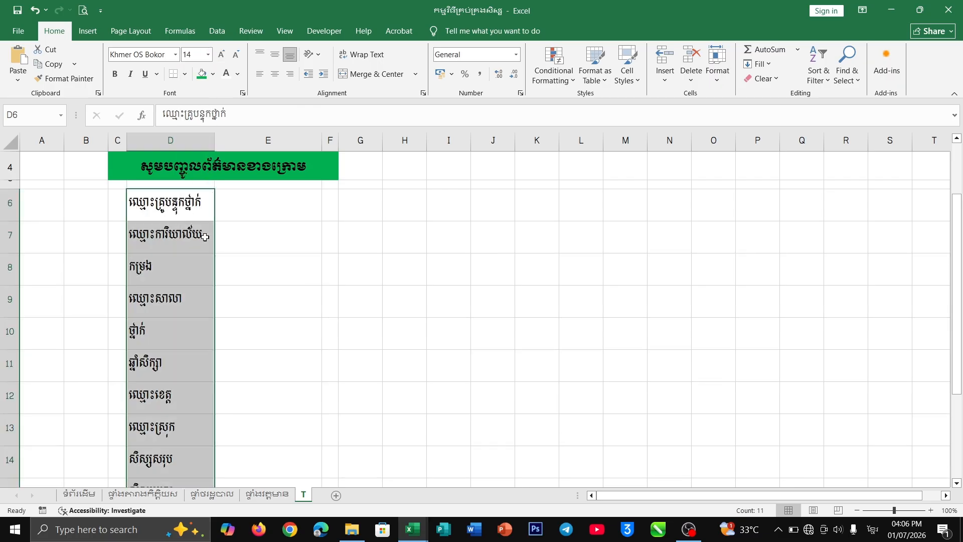
scroll(208, 255, down, 2)
scroll(215, 281, up, 1)
scroll(215, 281, up, 1)
scroll(171, 221, down, 2)
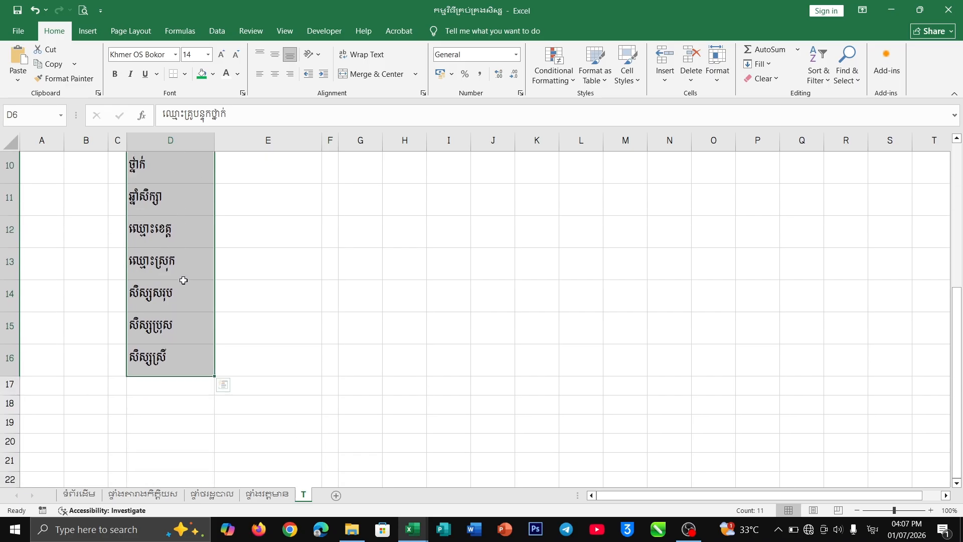
scroll(182, 280, up, 2)
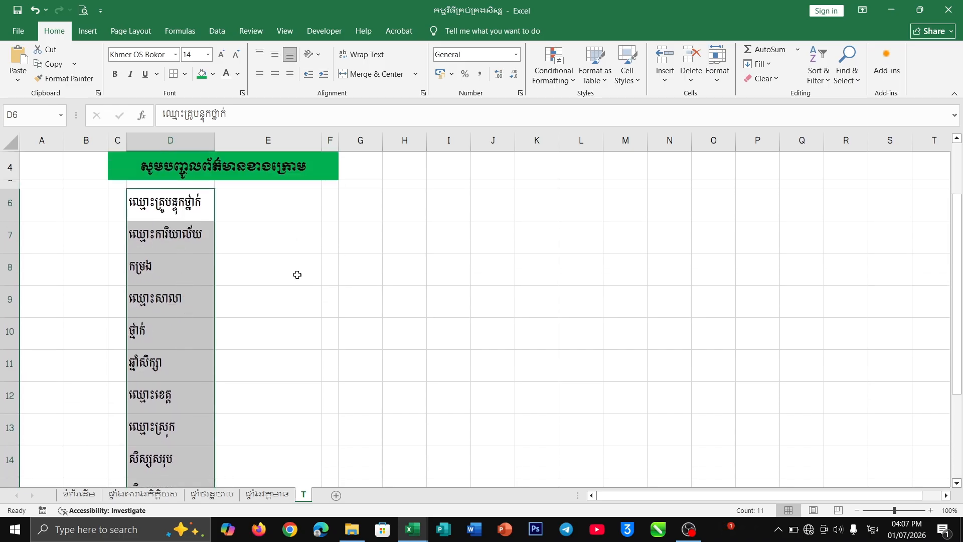
Examine the bordered value cells beside the field labels on the WBS workbook's TH sheet as a model for column E
click(289, 261)
click(293, 191)
drag(294, 191, 281, 463)
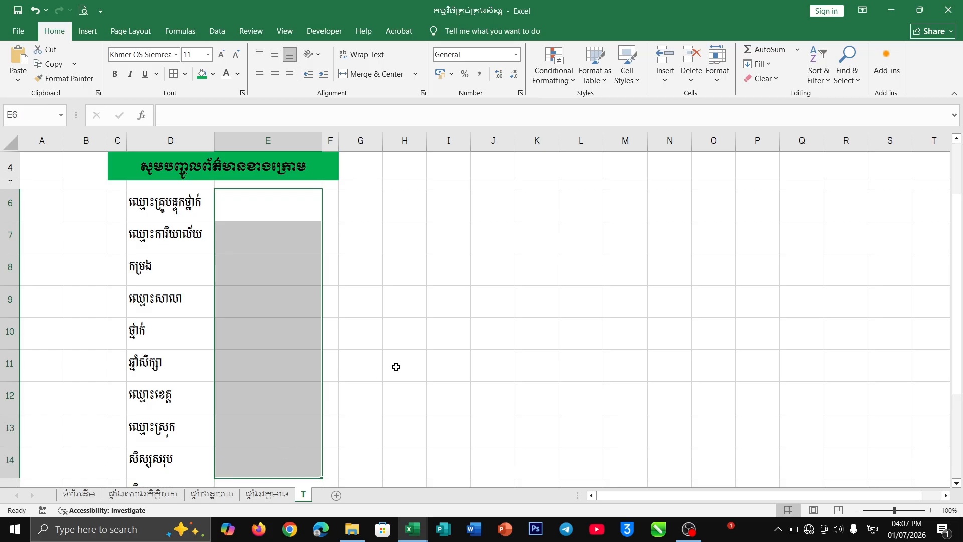
scroll(393, 366, down, 3)
click(439, 530)
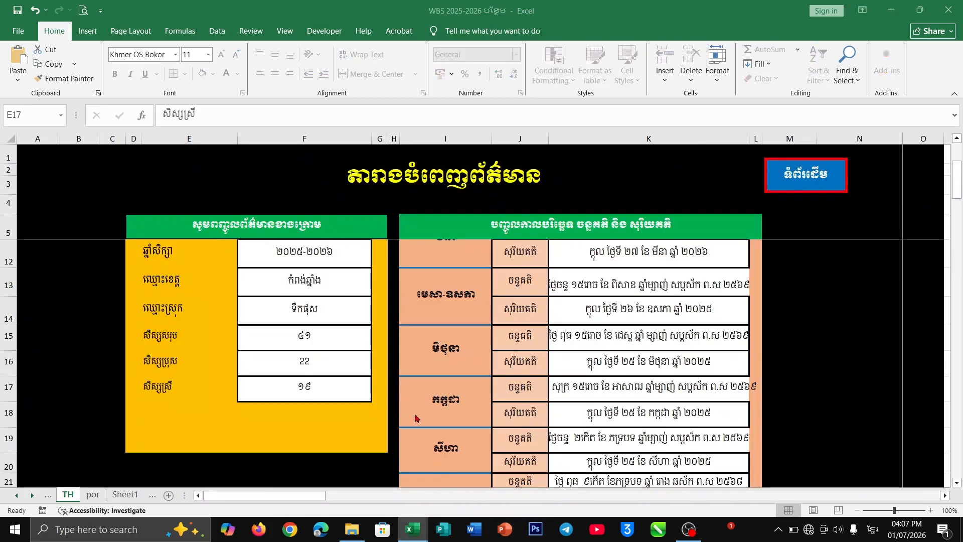
click(311, 282)
click(315, 312)
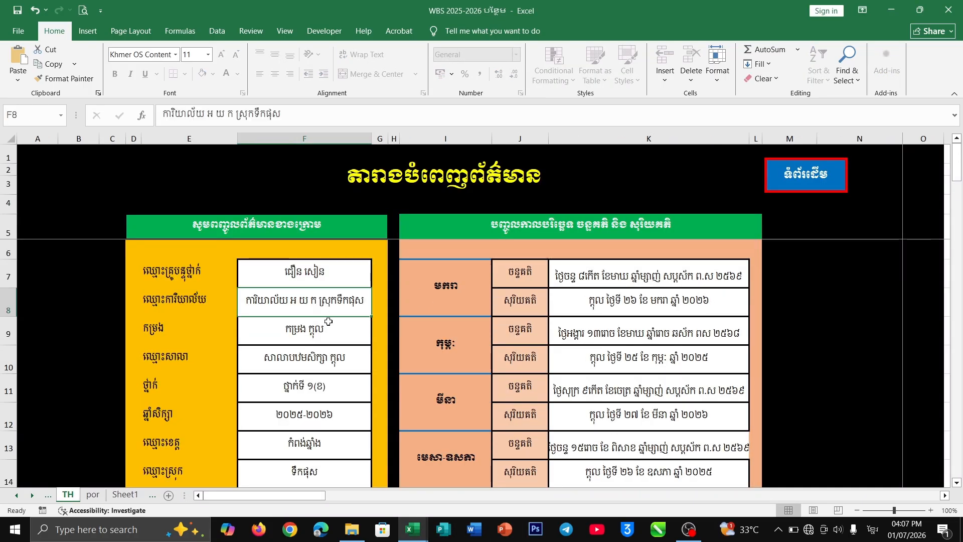
click(325, 333)
click(326, 388)
click(327, 413)
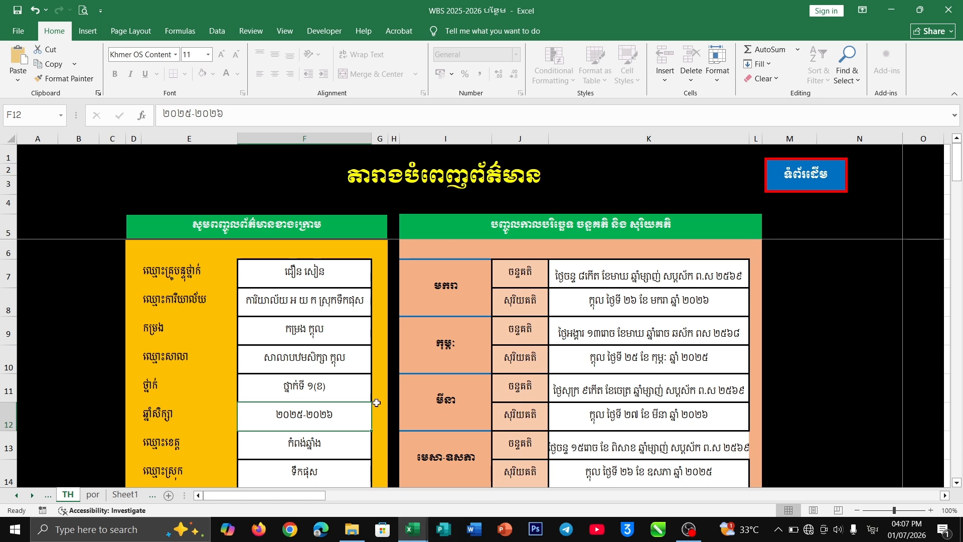
click(307, 380)
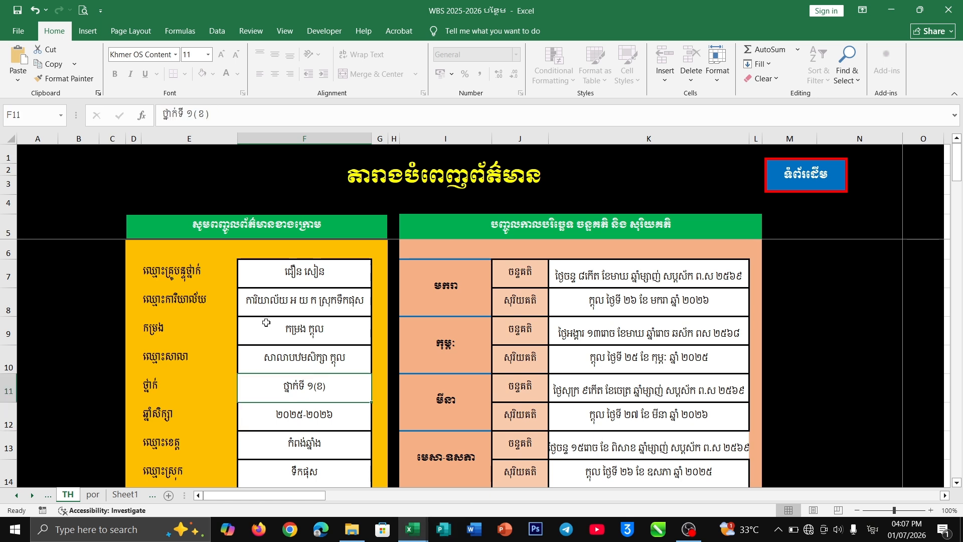
click(419, 531)
click(451, 474)
click(226, 303)
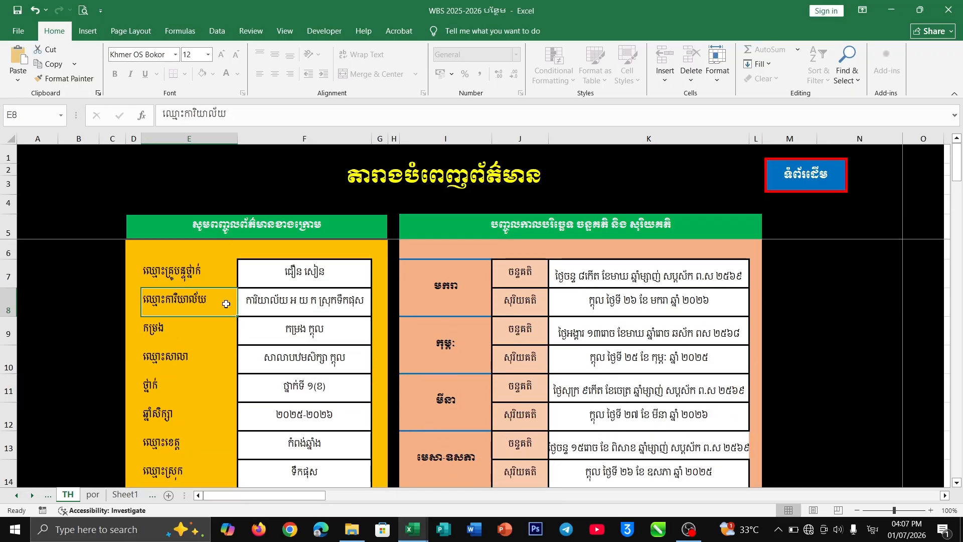
Return to sheet T and fill the range C6:E16 with the standard Yellow colour
click(412, 529)
click(344, 483)
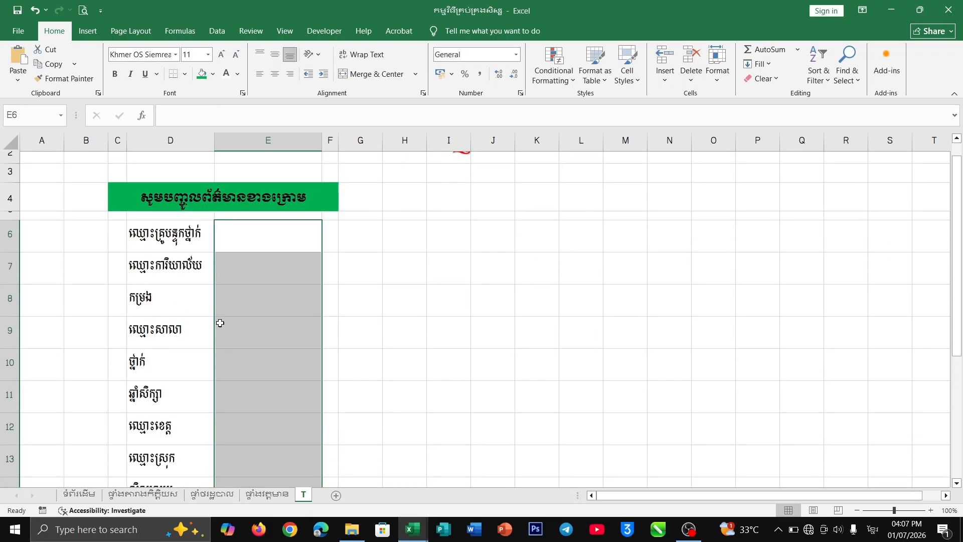
drag(122, 259, 294, 430)
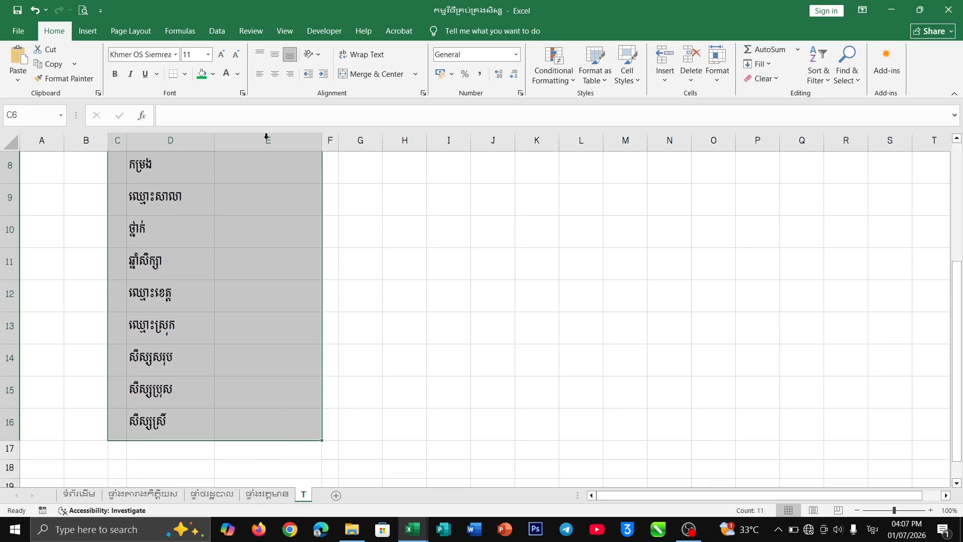
click(213, 74)
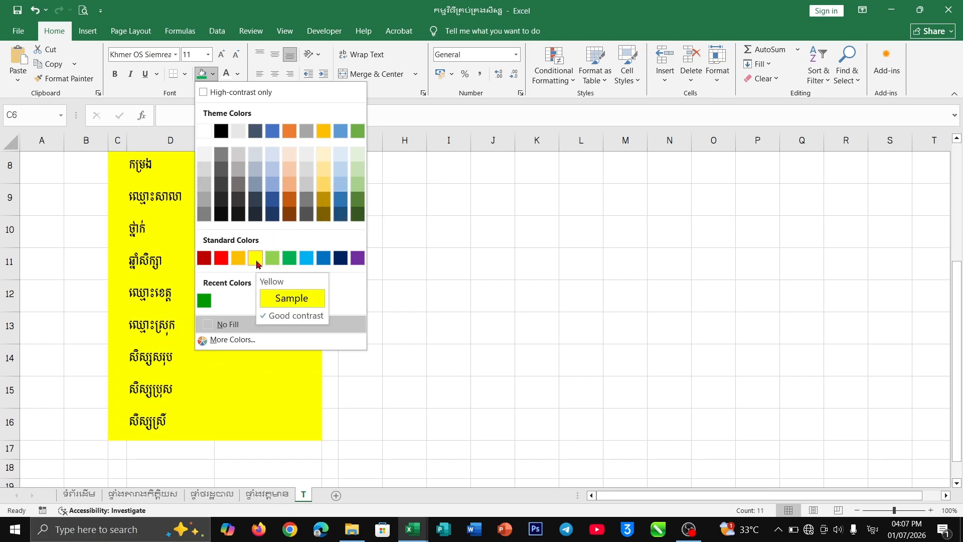
click(255, 258)
scroll(253, 257, up, 3)
Select the empty value cells E6:E16 beside the field labels on sheet T
click(246, 265)
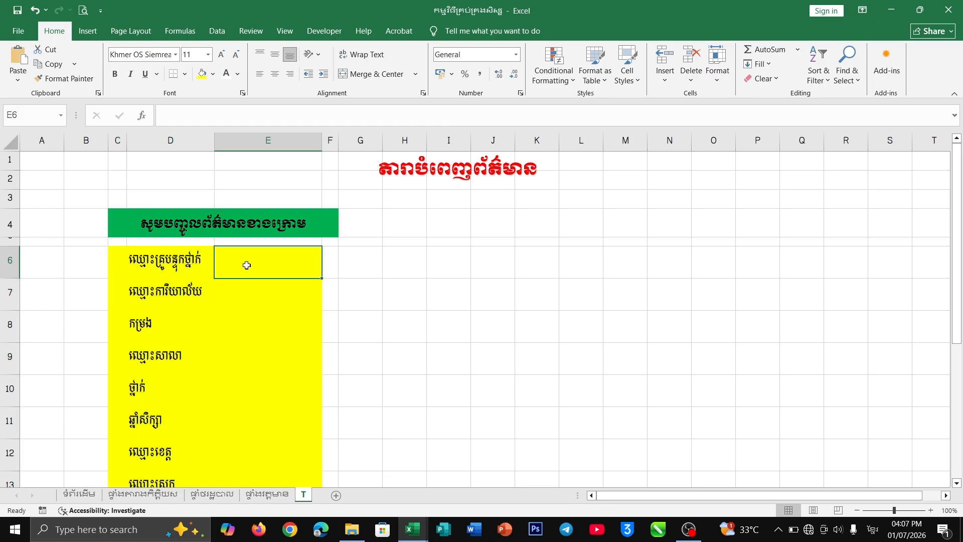
drag(158, 259, 172, 411)
drag(238, 261, 246, 432)
click(93, 38)
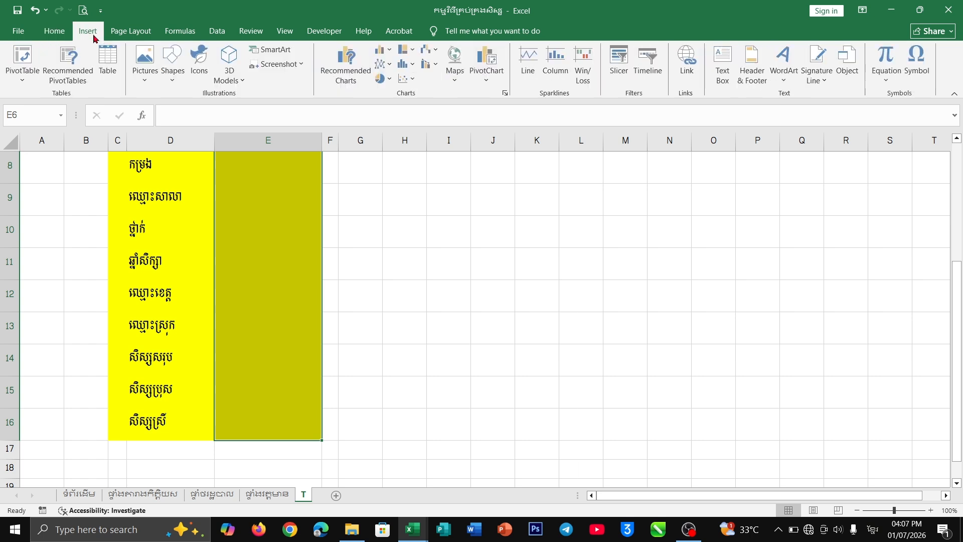
click(108, 75)
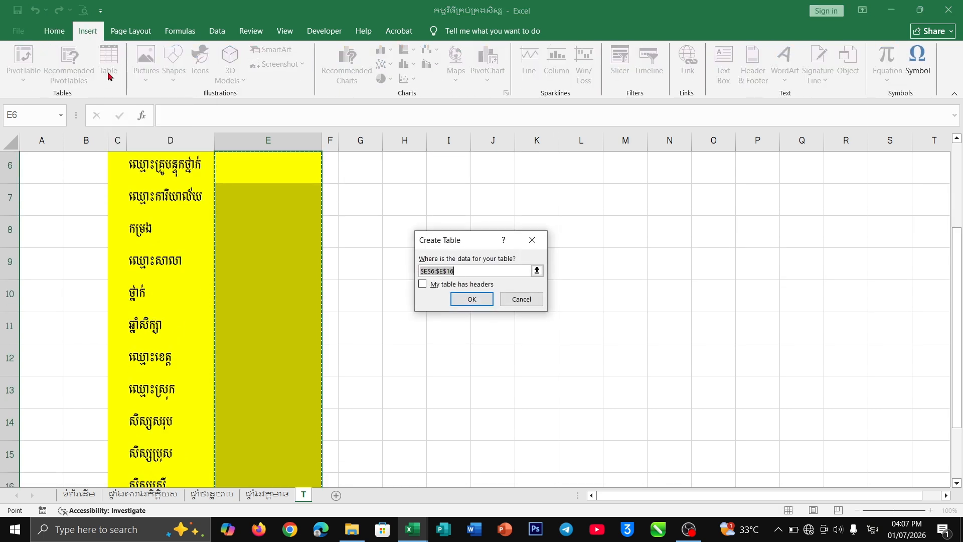
click(529, 298)
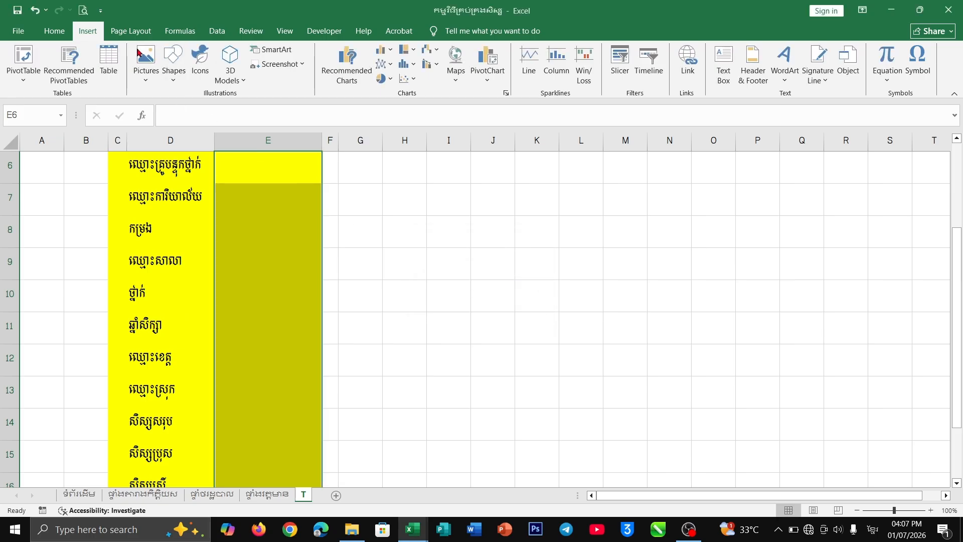
Apply All Borders to the value cells E6:E16
click(54, 31)
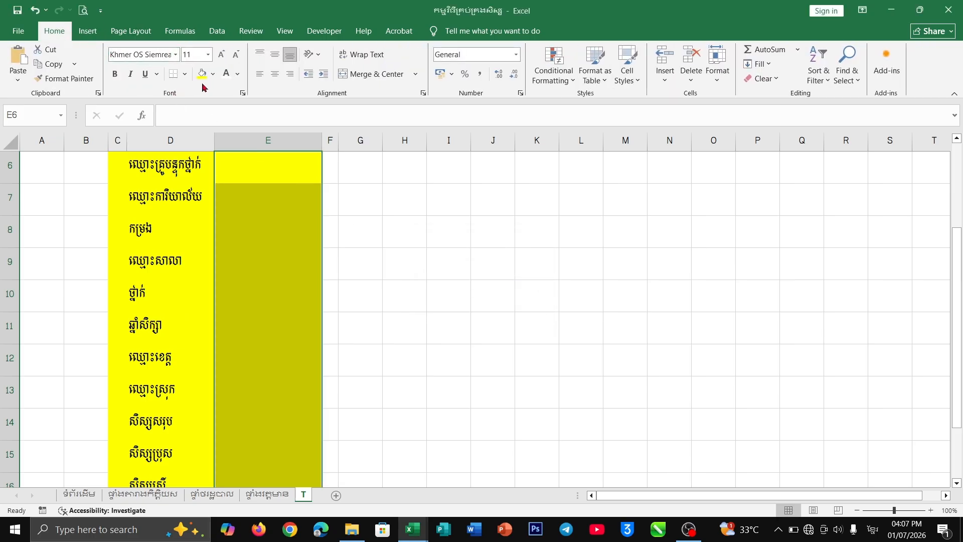
click(186, 76)
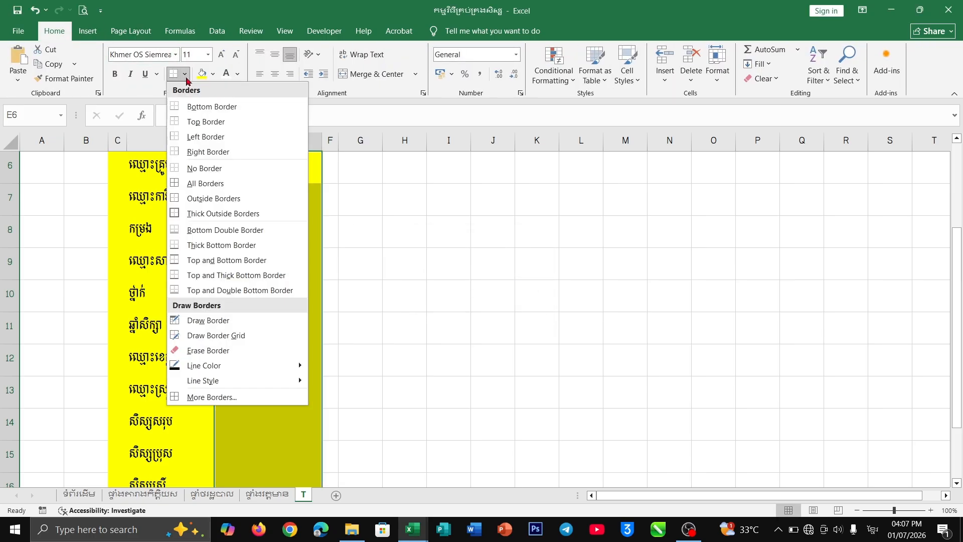
click(219, 187)
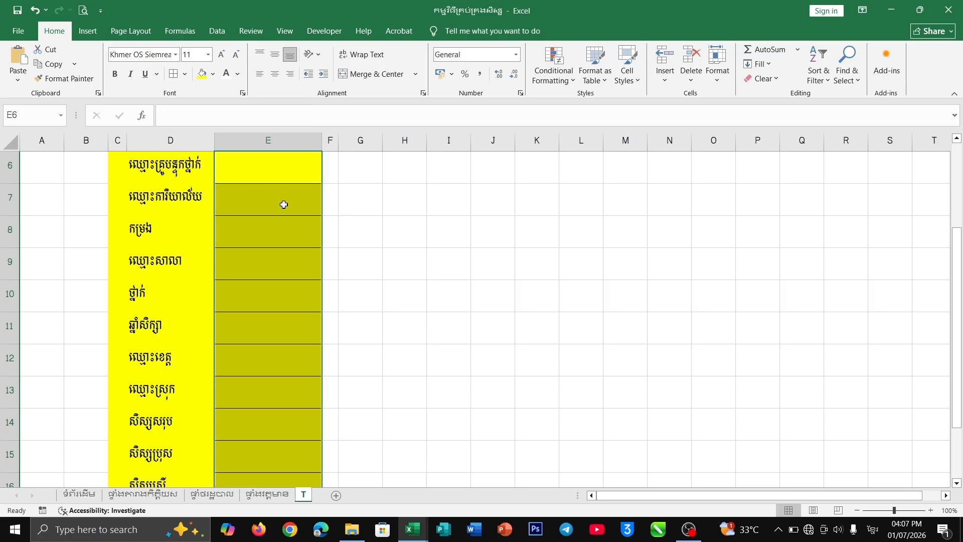
click(272, 260)
click(392, 245)
scroll(392, 245, up, 2)
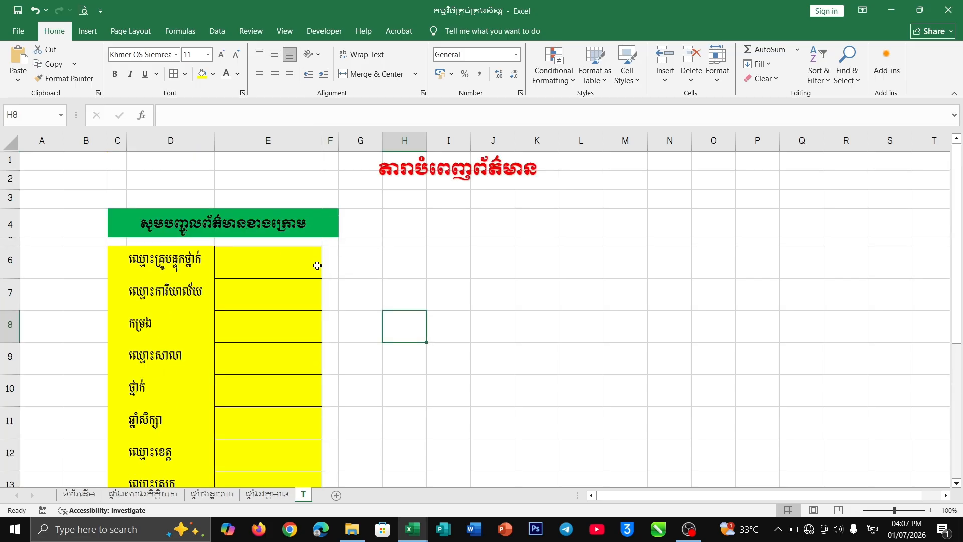
click(267, 268)
click(372, 268)
scroll(383, 281, down, 1)
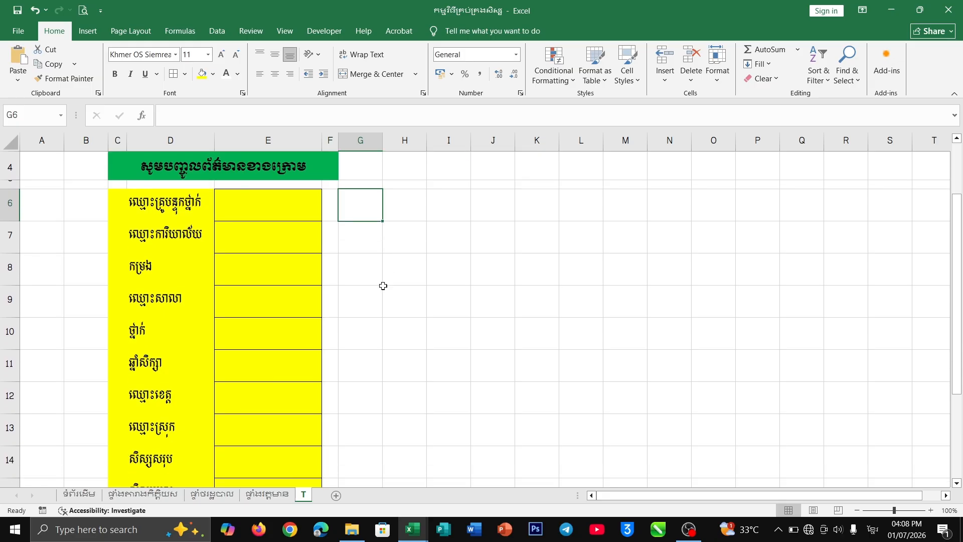
scroll(384, 285, up, 1)
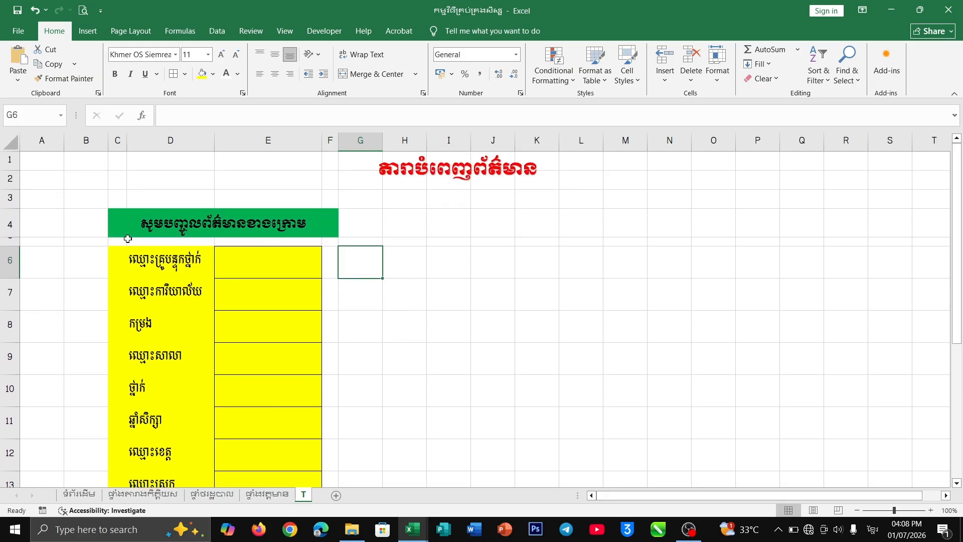
Fill the range C5:F16 with Yellow so the block also covers row 5 and column F
drag(119, 241, 325, 433)
click(201, 74)
click(202, 75)
scroll(365, 254, up, 3)
click(366, 256)
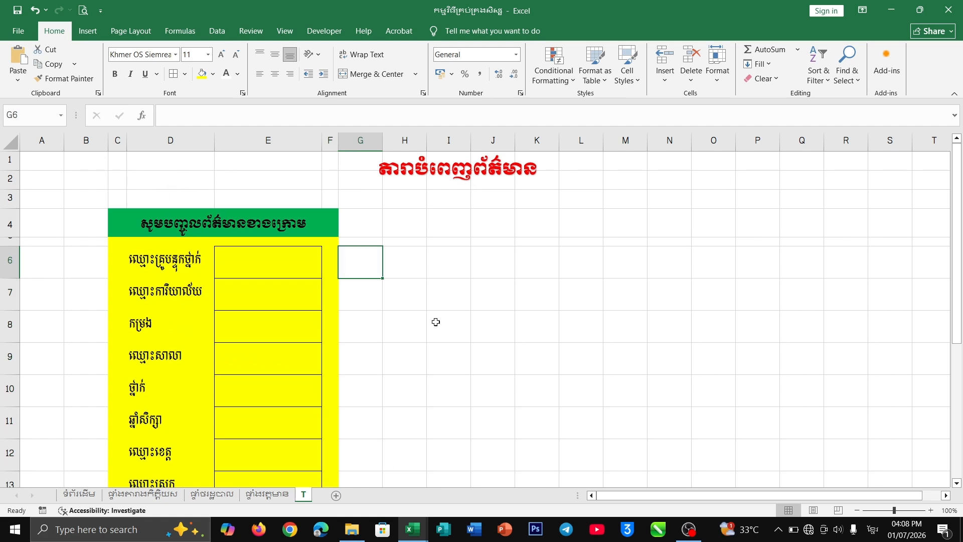
scroll(438, 328, down, 1)
scroll(437, 329, up, 1)
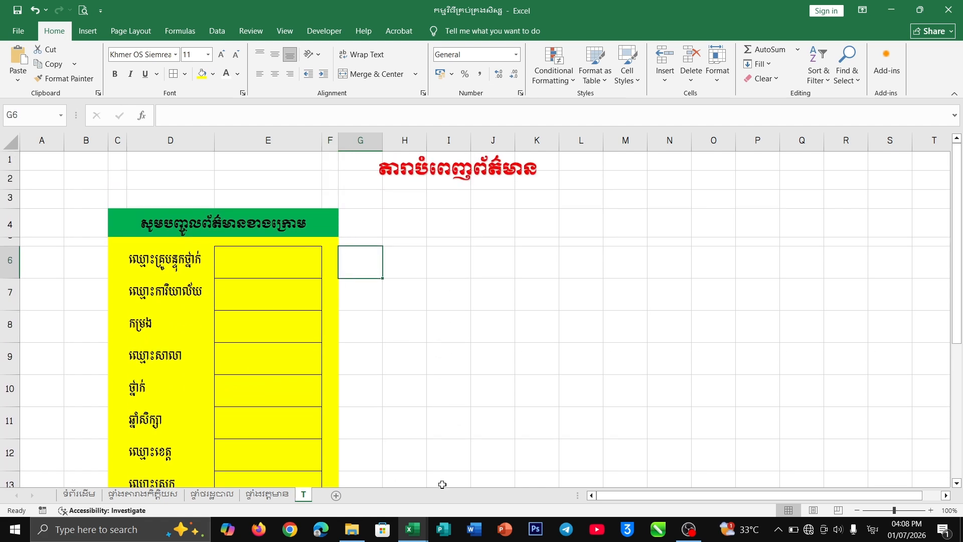
Check the fill of the value cells beside the field labels on the WBS workbook's TH sheet
click(414, 531)
click(480, 478)
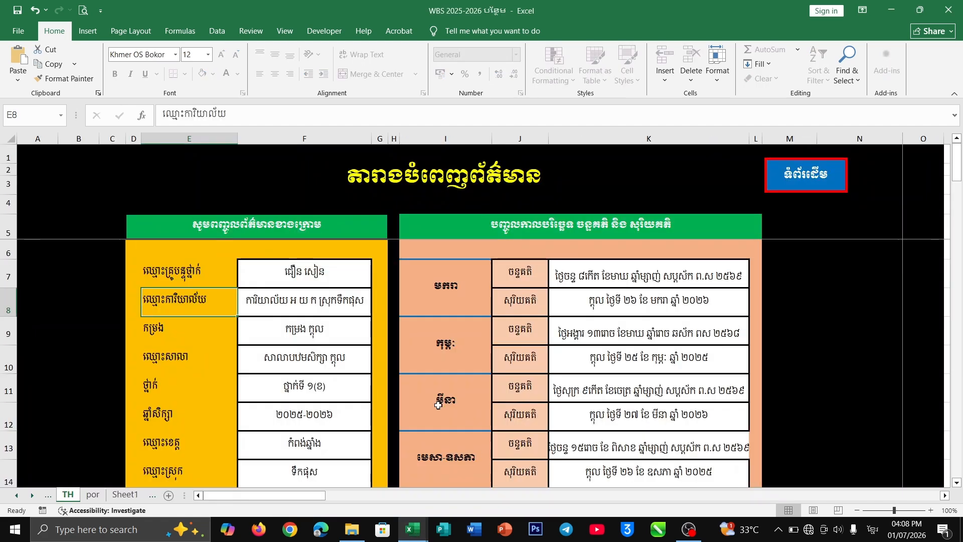
key(Down)
key(Down)
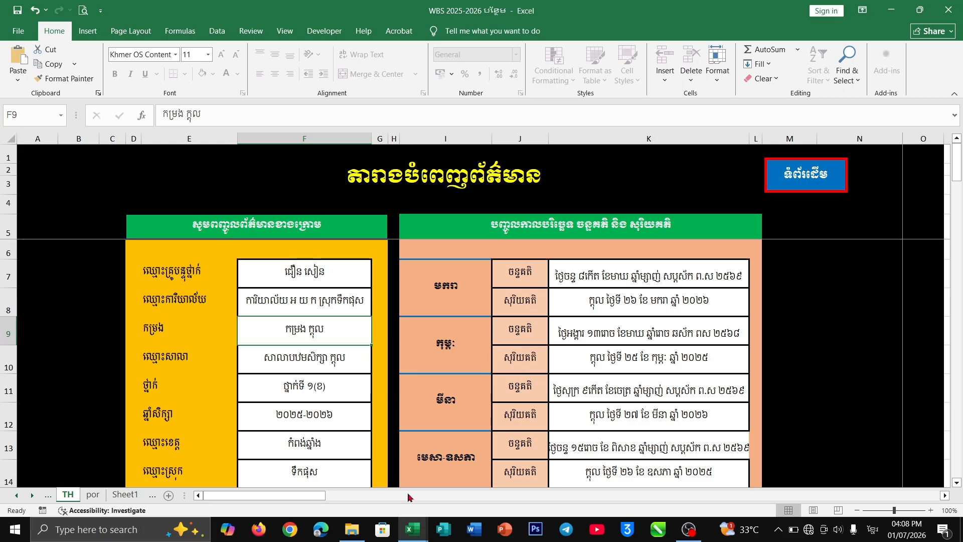
Return to sheet T and set the value cells E6:E16 to No Fill
click(418, 535)
click(336, 464)
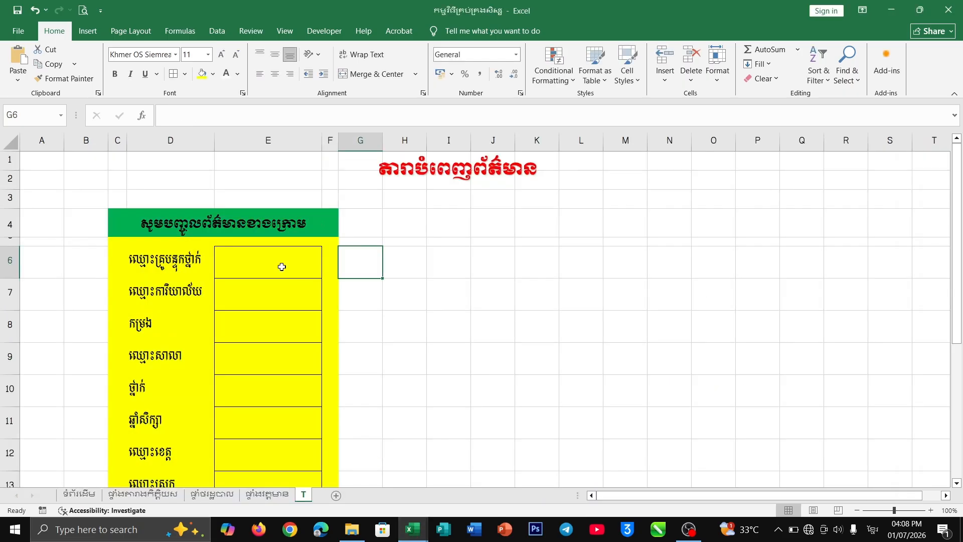
drag(281, 266, 269, 429)
click(213, 76)
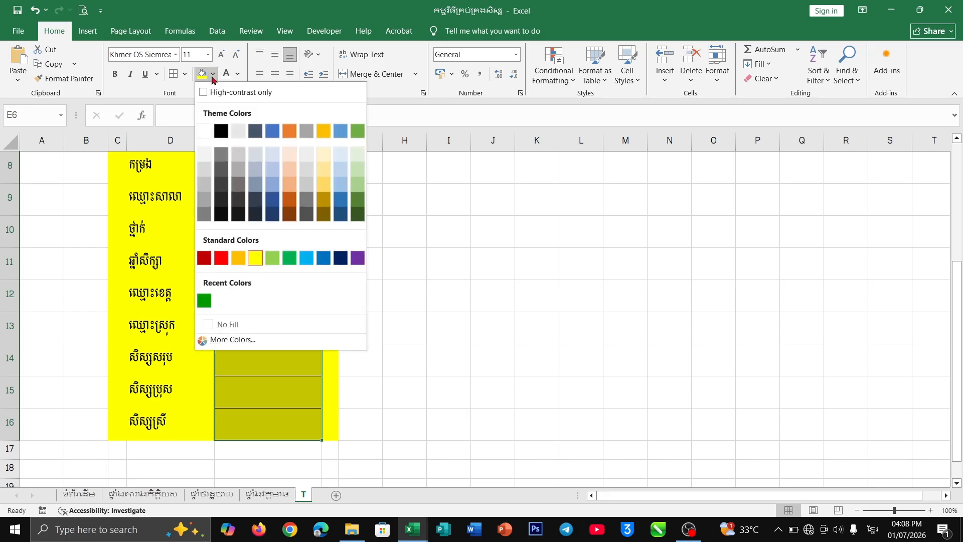
click(231, 325)
scroll(393, 325, up, 3)
click(393, 325)
scroll(273, 320, down, 2)
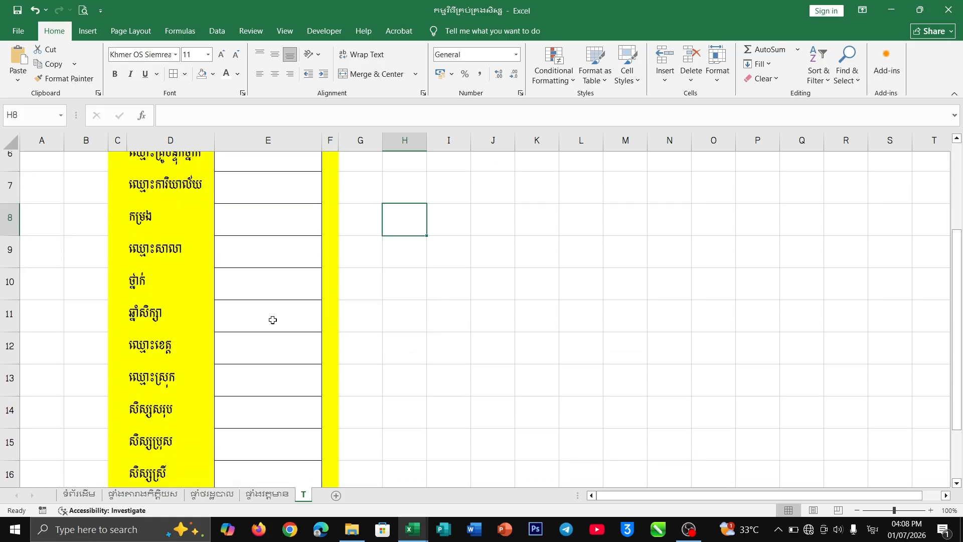
Fill C17:F17 below the last field label with the standard Yellow colour
scroll(273, 320, down, 3)
click(286, 214)
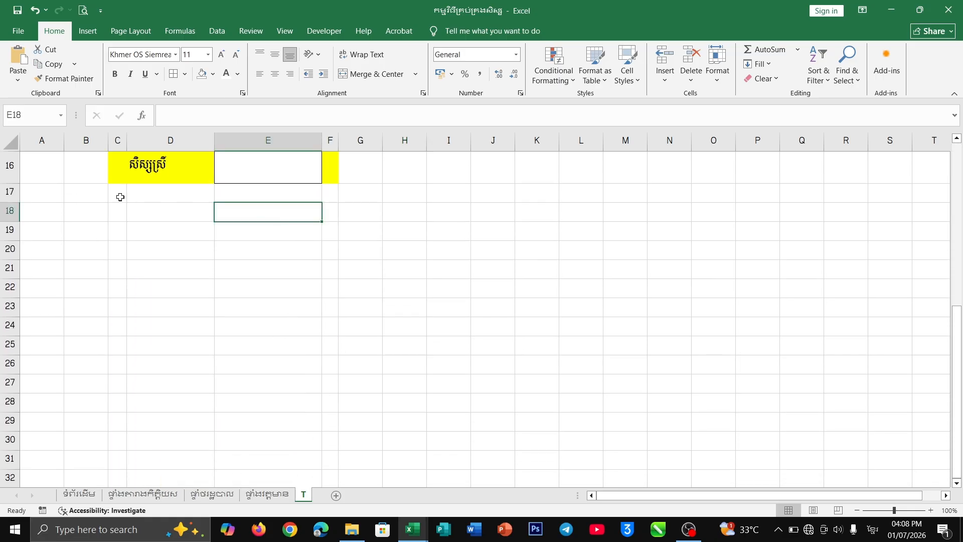
drag(120, 197, 326, 188)
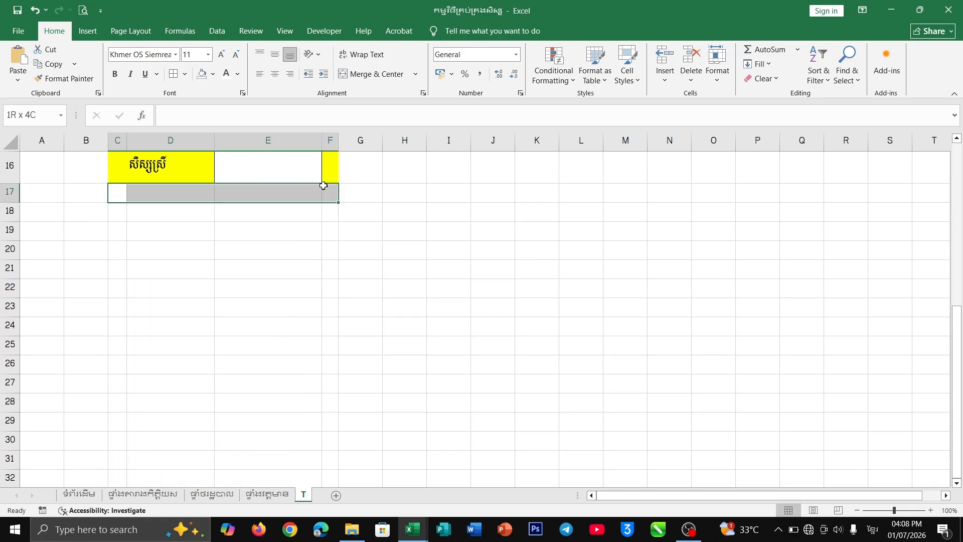
click(212, 75)
click(250, 256)
click(413, 263)
scroll(412, 262, up, 5)
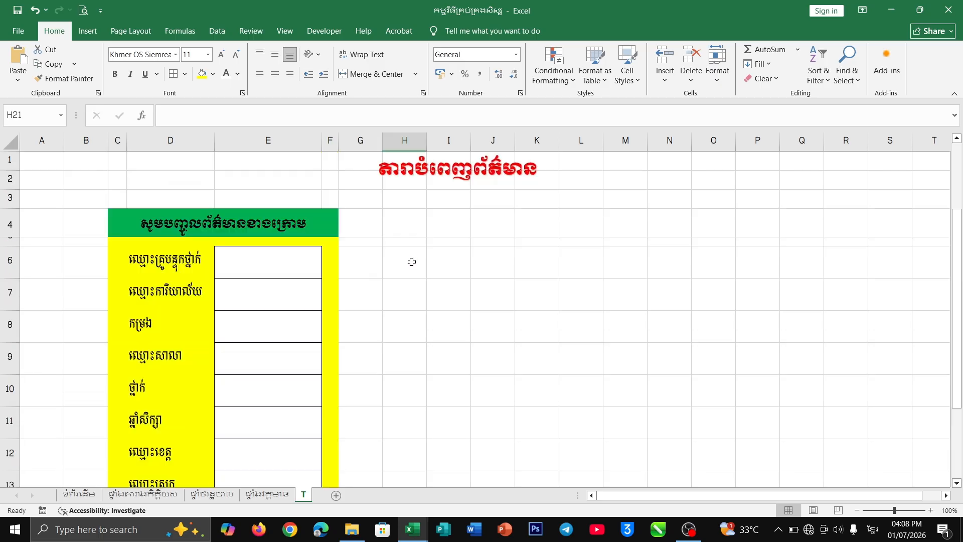
scroll(361, 273, down, 1)
scroll(294, 279, up, 1)
scroll(301, 282, down, 1)
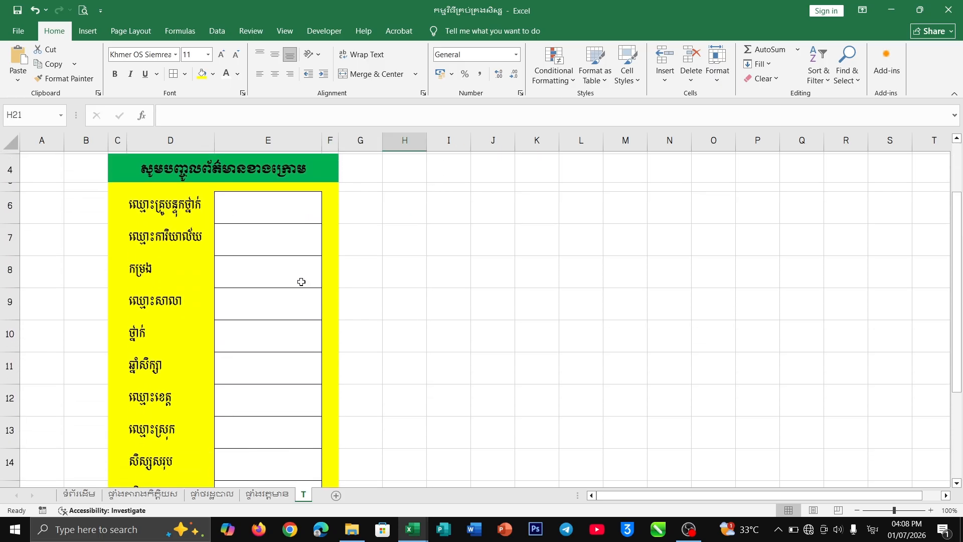
scroll(301, 282, down, 6)
Narrow column G into a spacer to the right of the yellow block
scroll(433, 275, up, 7)
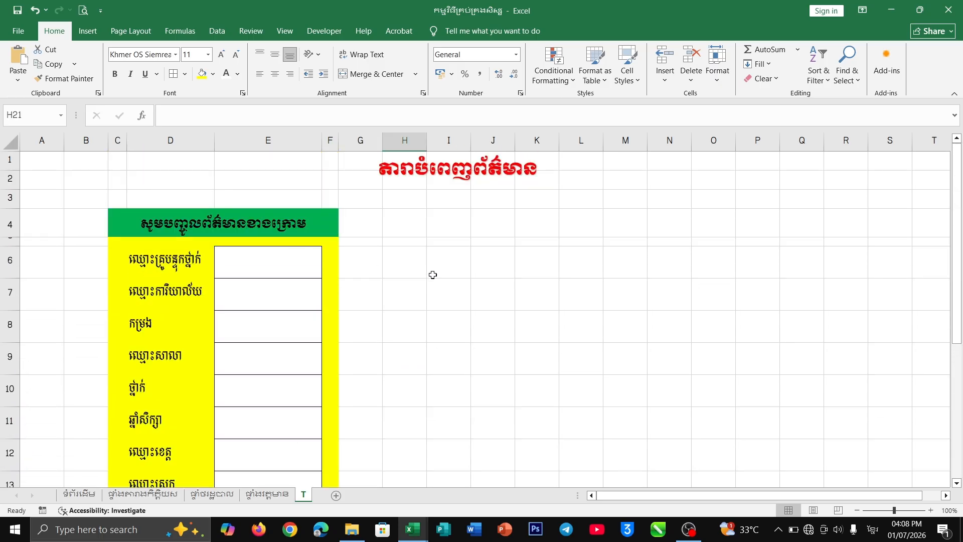
click(398, 230)
drag(384, 141, 366, 142)
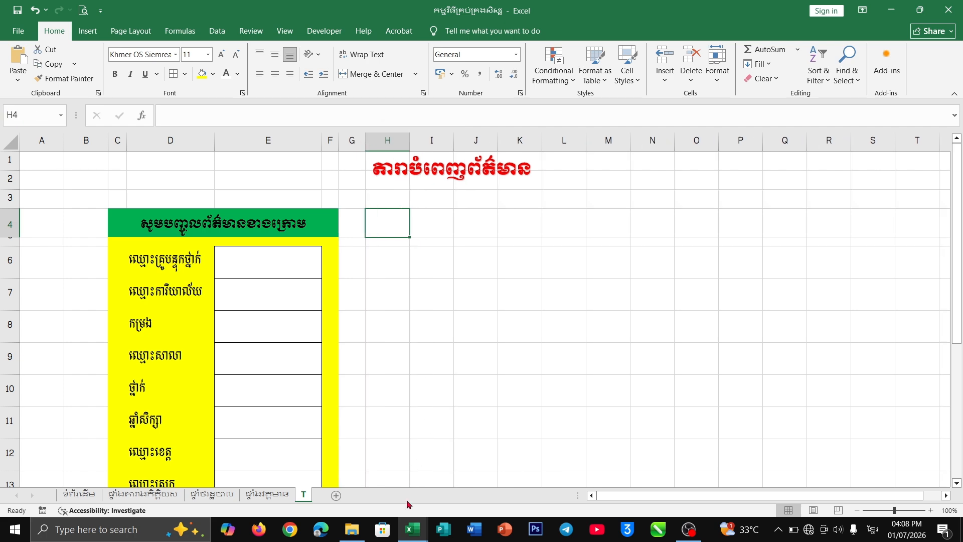
Examine columns I, J and K of the date section on the WBS workbook's TH sheet
click(415, 532)
click(482, 458)
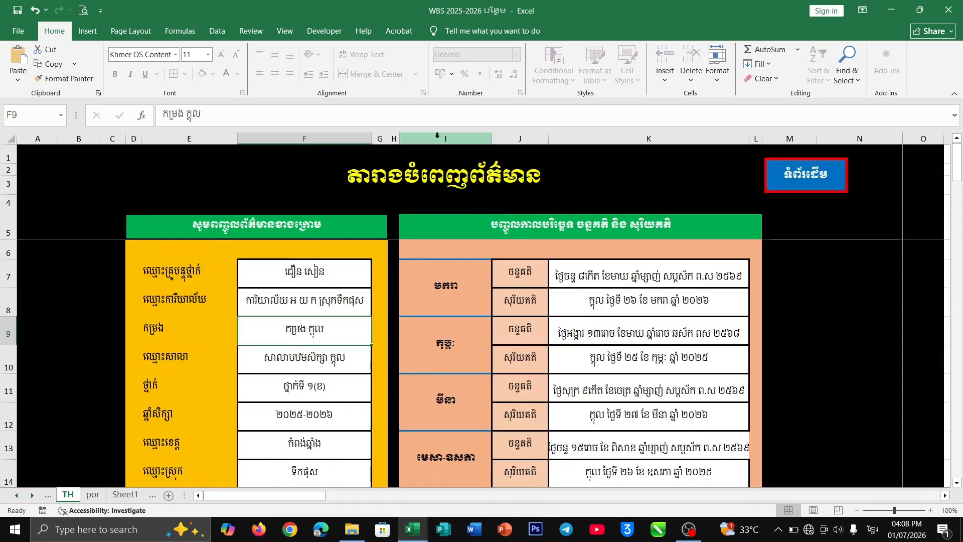
click(438, 135)
click(519, 136)
click(674, 134)
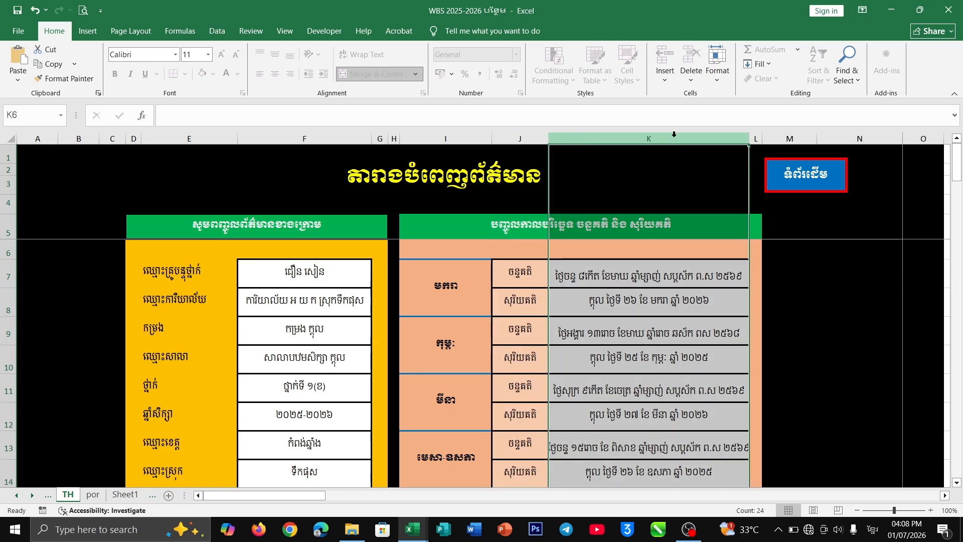
Return to sheet T and widen columns H, I and J for the date section, making J the widest
click(414, 526)
click(373, 469)
click(386, 221)
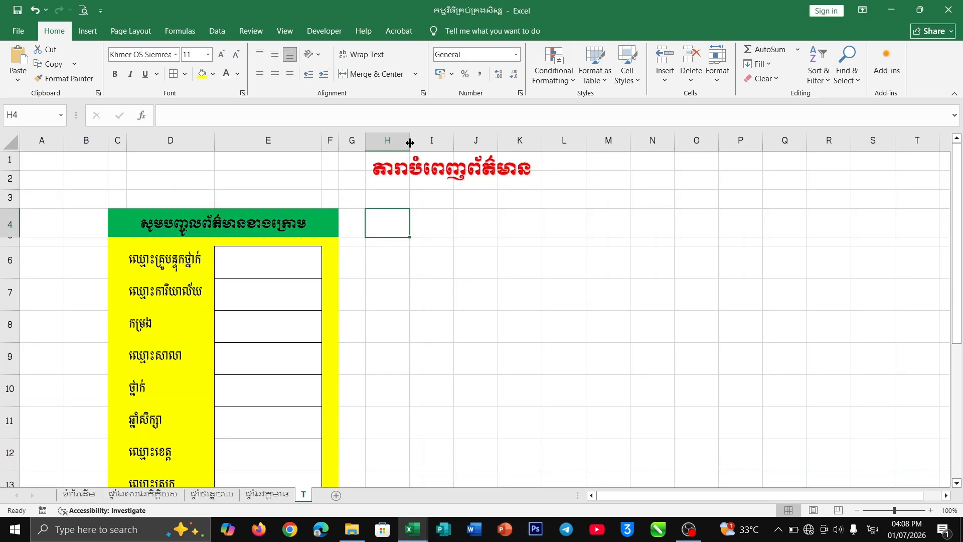
drag(410, 143, 609, 141)
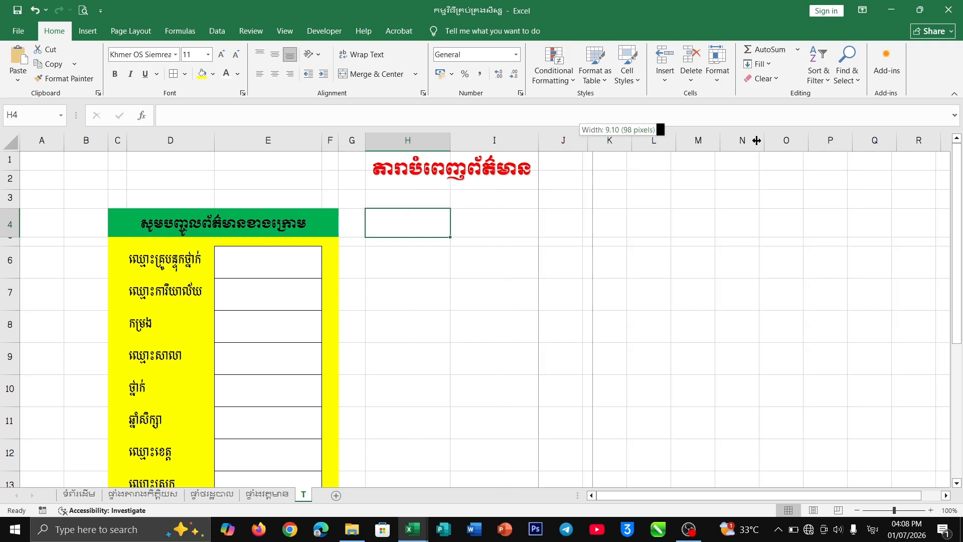
drag(757, 140, 780, 138)
Merge and center the cells H4:J4 for the date section's heading
click(422, 261)
drag(392, 219, 672, 214)
click(371, 74)
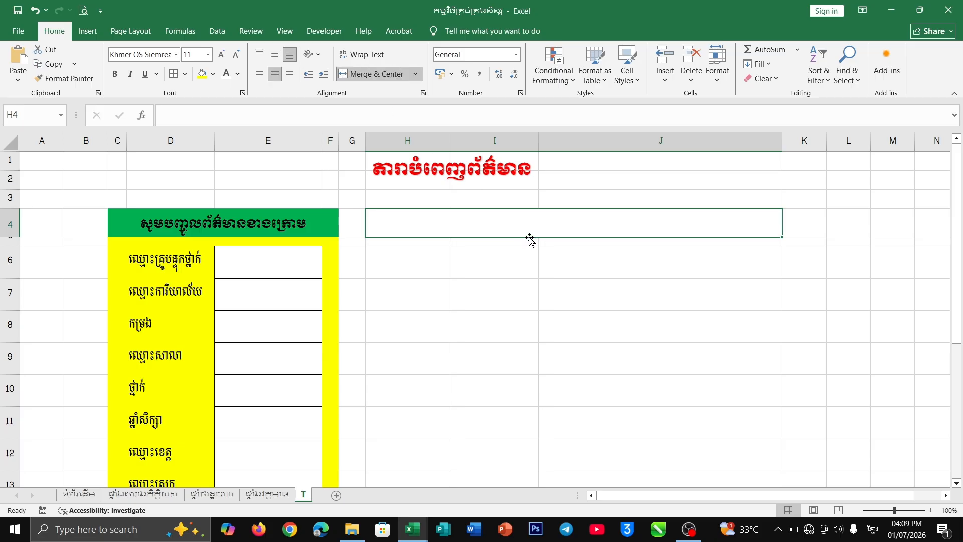
Check the wording of the date section's heading on the WBS workbook's TH sheet
mouse_move(408, 536)
click(479, 477)
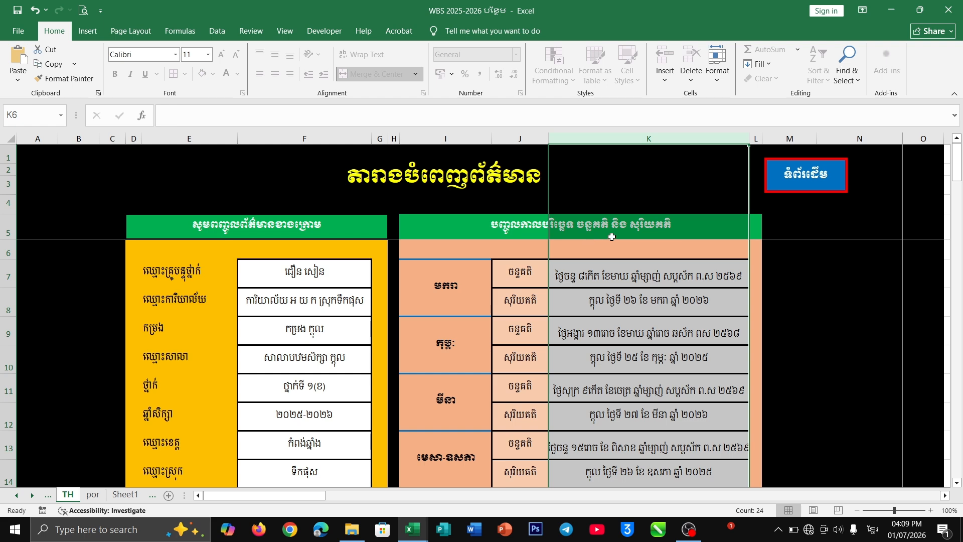
mouse_move(413, 532)
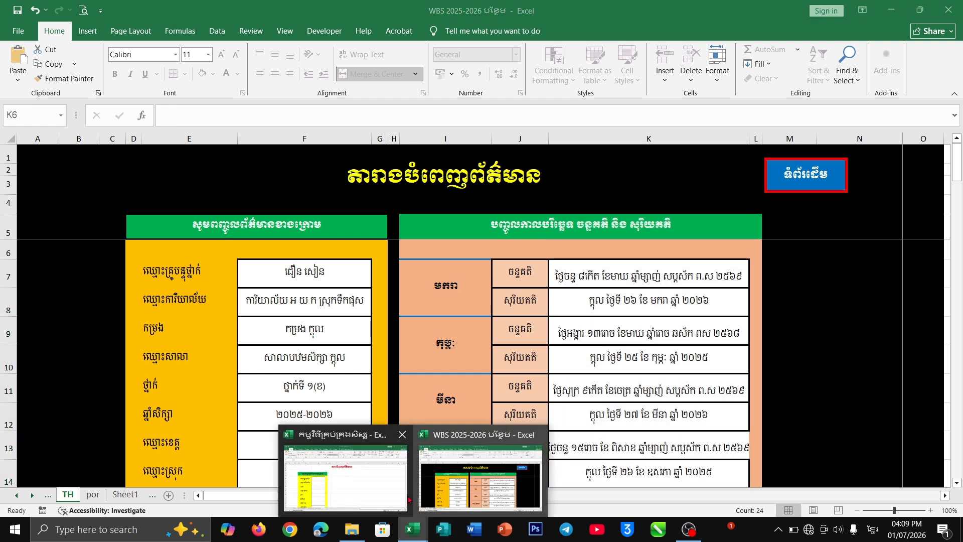
Return to sheet T and enter the heading បញ្ចូលកាលបរិច្ឆេទ ចន្ទគតិ និងសុរិយគតិ in the merged cell H4
click(341, 477)
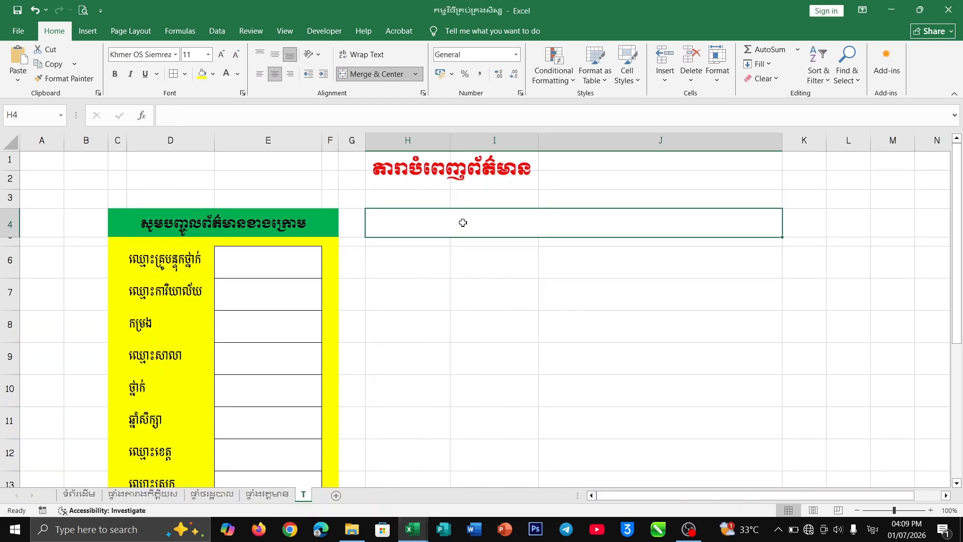
text(បង្)
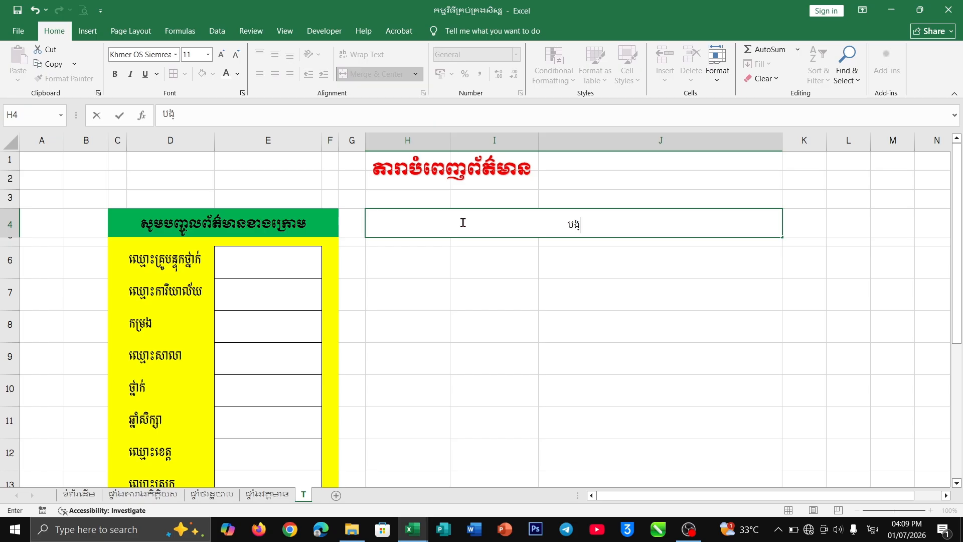
key(BackSpace)
text(ញ្ចូលកាលបរិ)
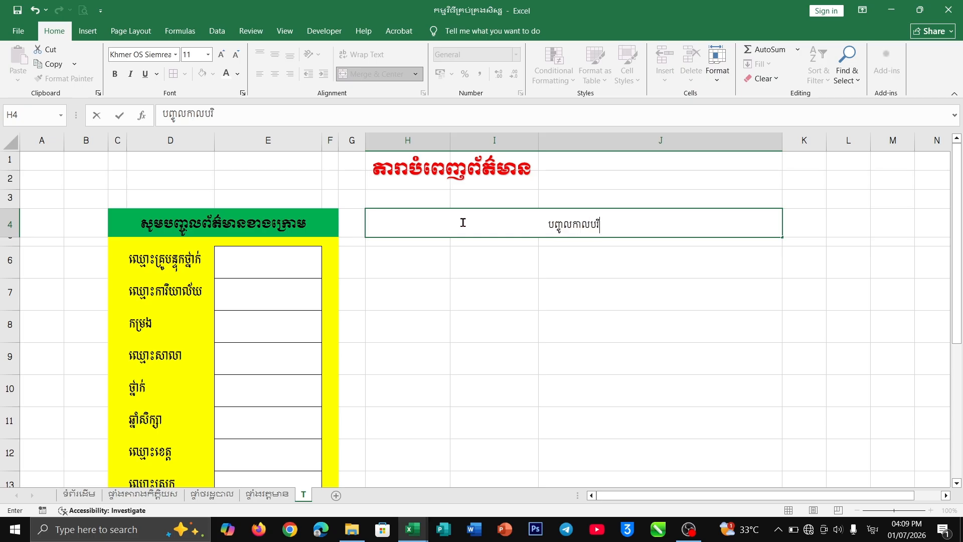
text(ច្ឆេទ ដ)
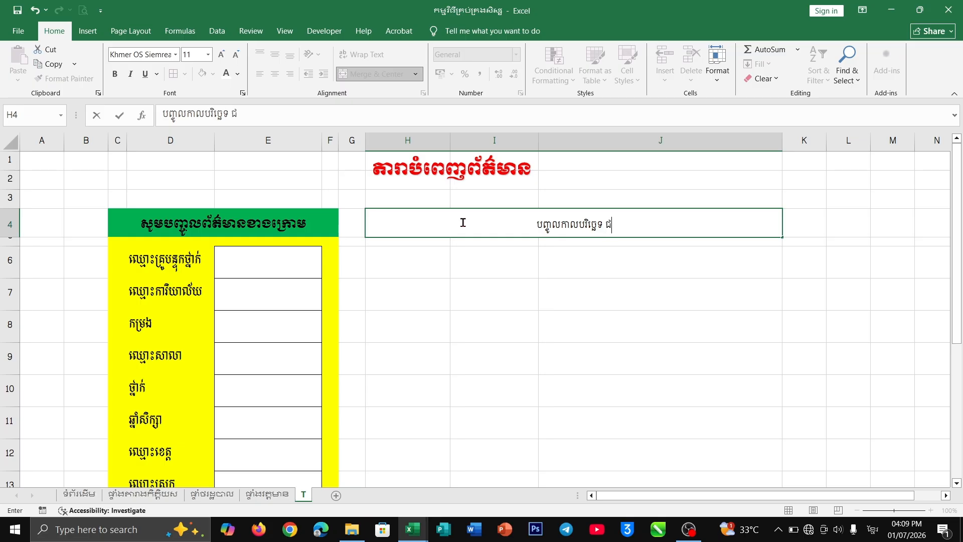
key(BackSpace)
text(ចន្)
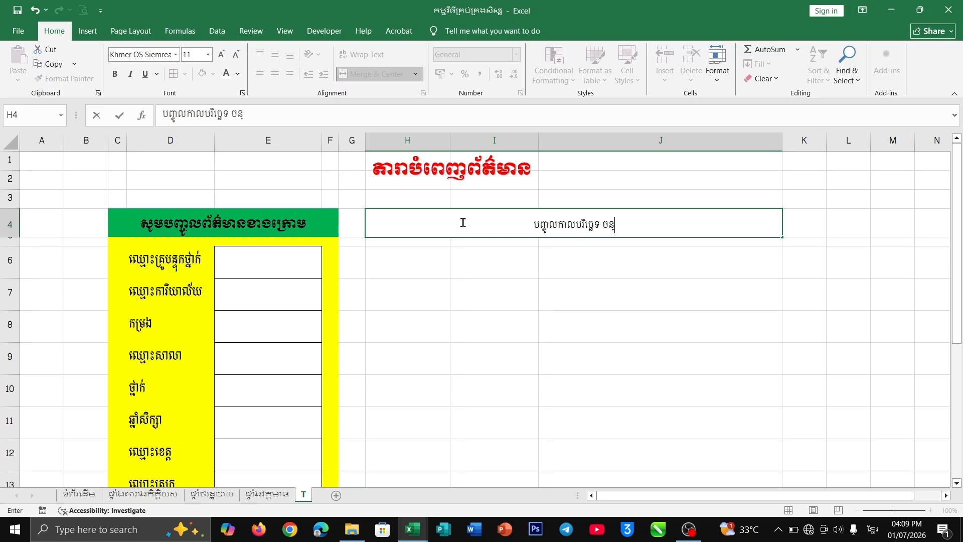
text(ទគតិ)
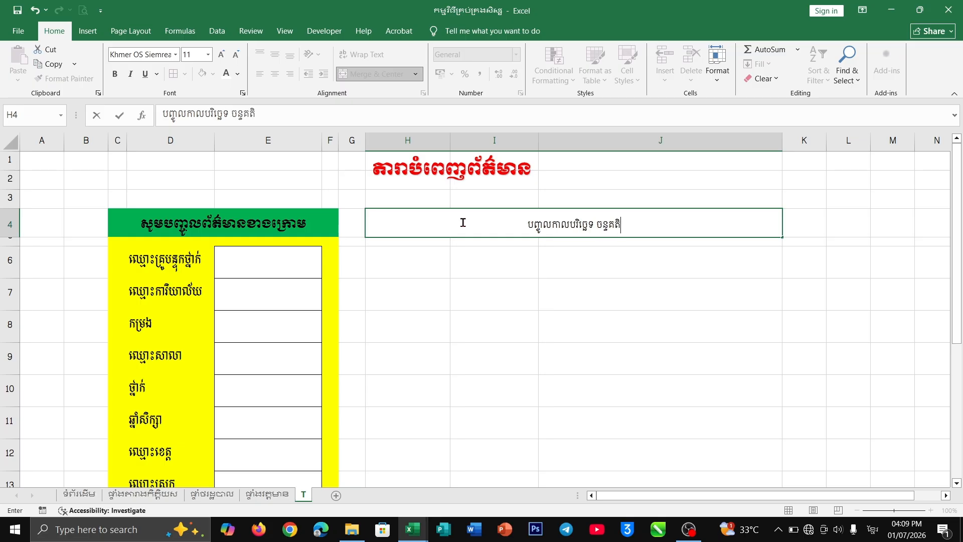
text( នង)
key(BackSpace)
text(ិ)
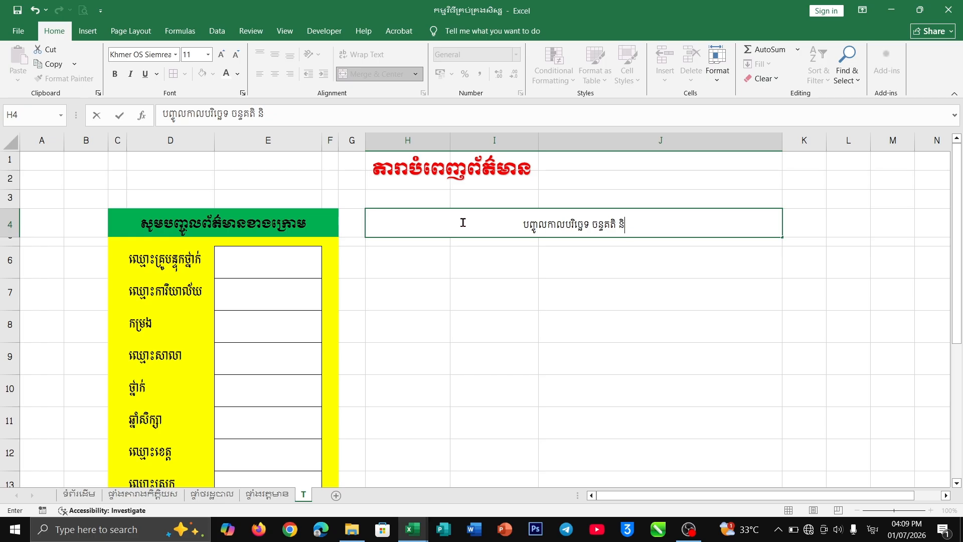
text(ងសុ)
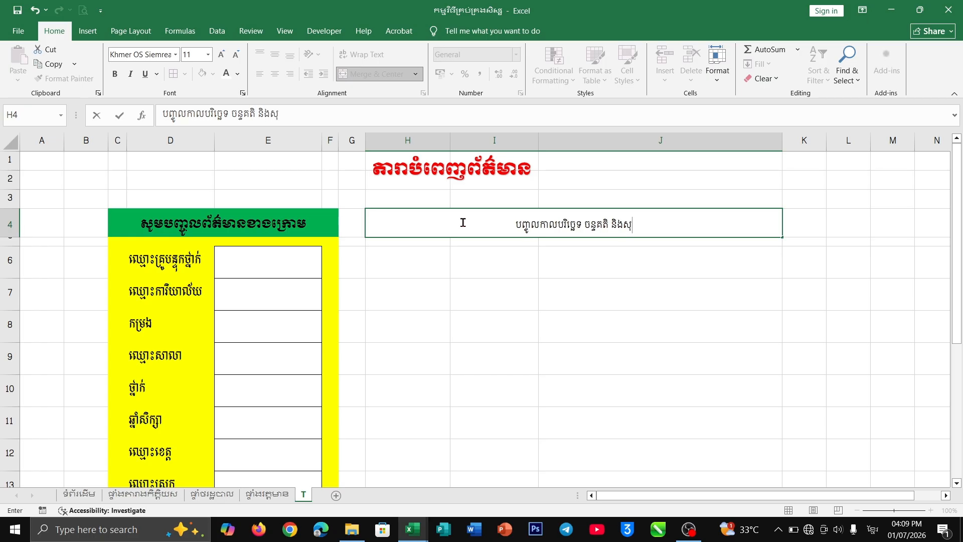
text(ត)
key(BackSpace)
key(BackSpace)
text(រិយ)
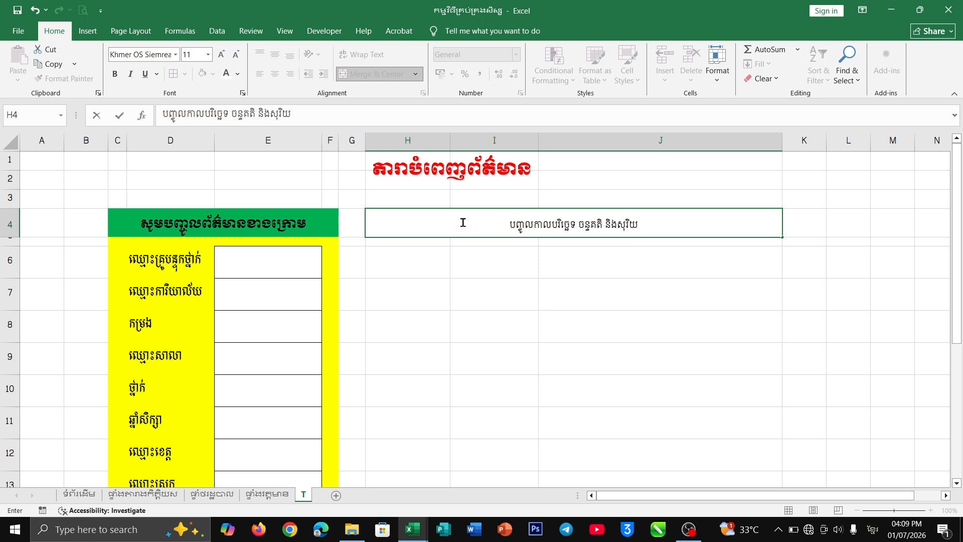
text(គតិ)
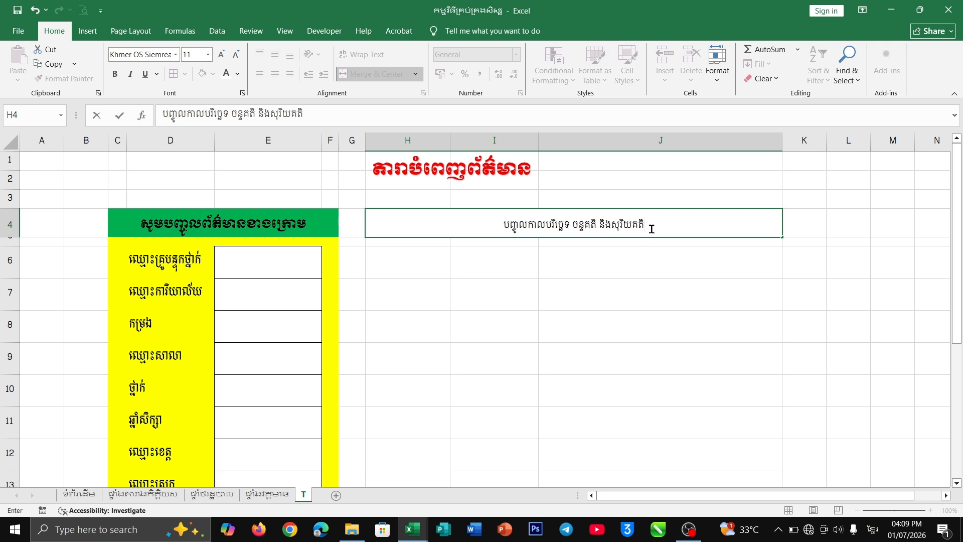
Format the date section's heading in H4 with the Khmer OS Muol Light font at size 14, matching the heading in C4
drag(652, 229, 489, 228)
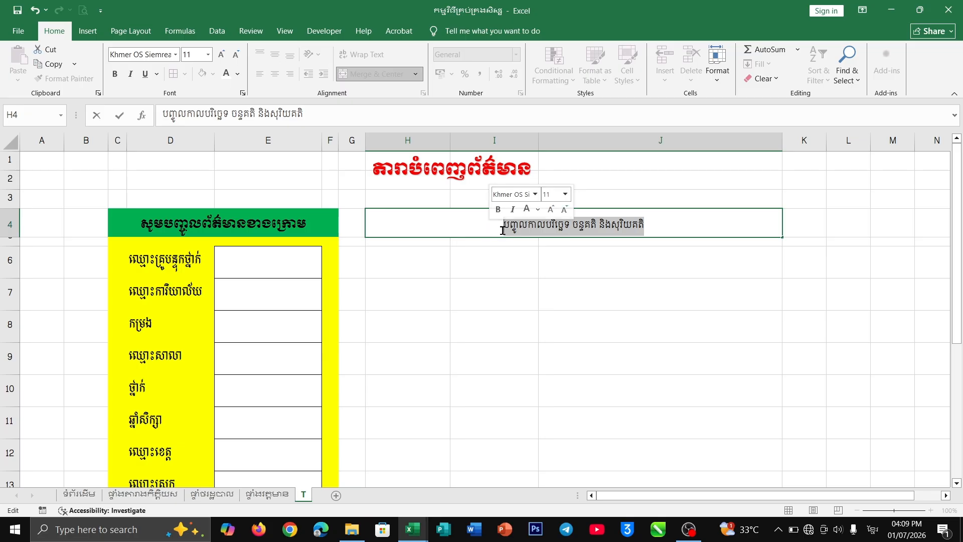
click(176, 55)
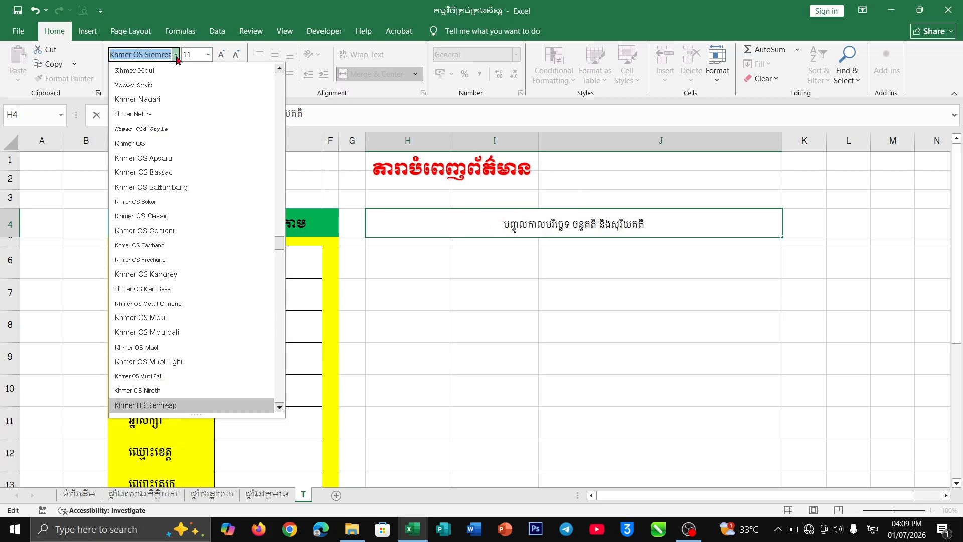
click(179, 362)
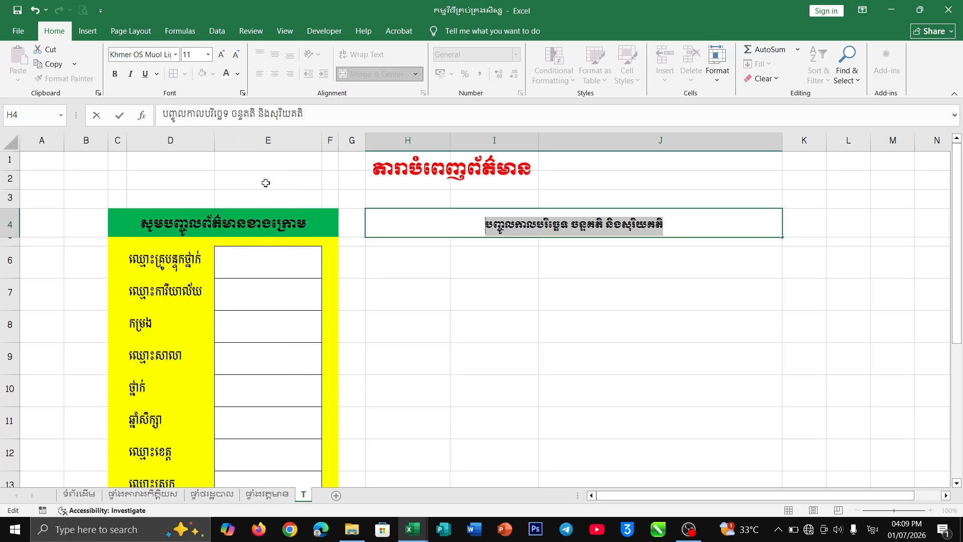
click(308, 228)
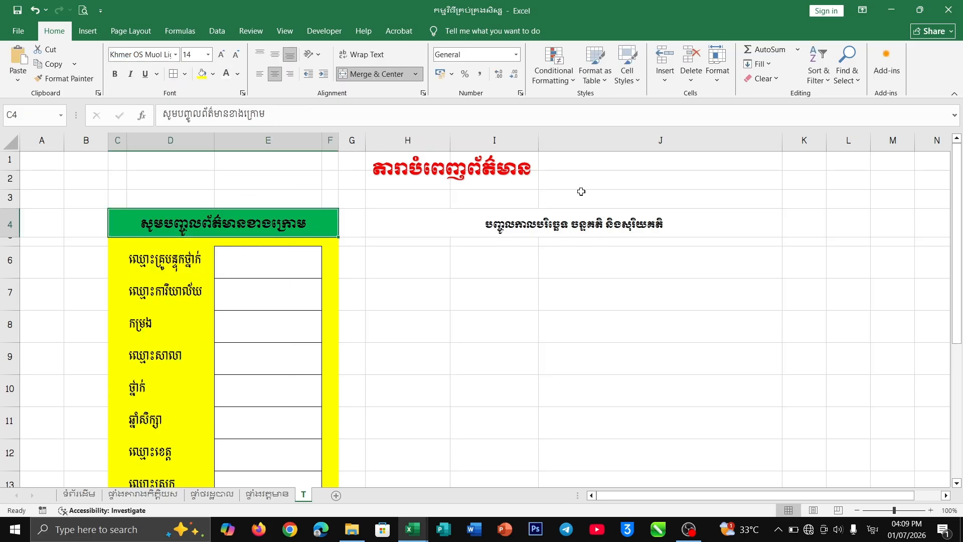
click(558, 226)
click(207, 55)
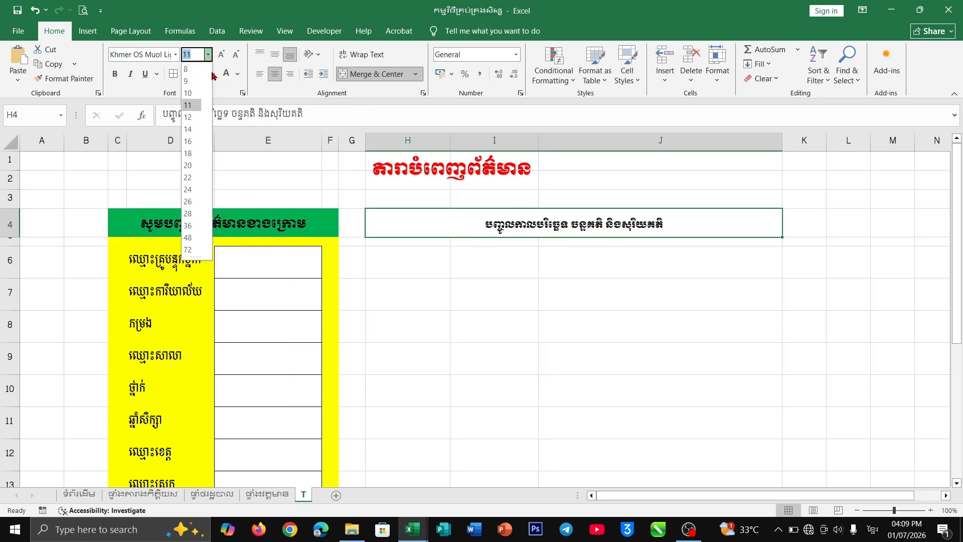
click(188, 128)
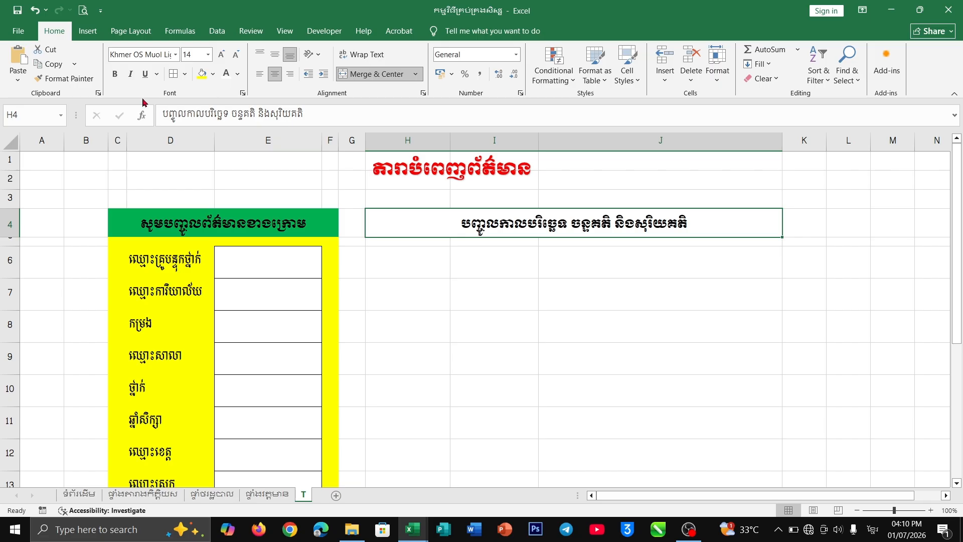
Fill the date section's heading cell H4 with the standard green color
click(213, 74)
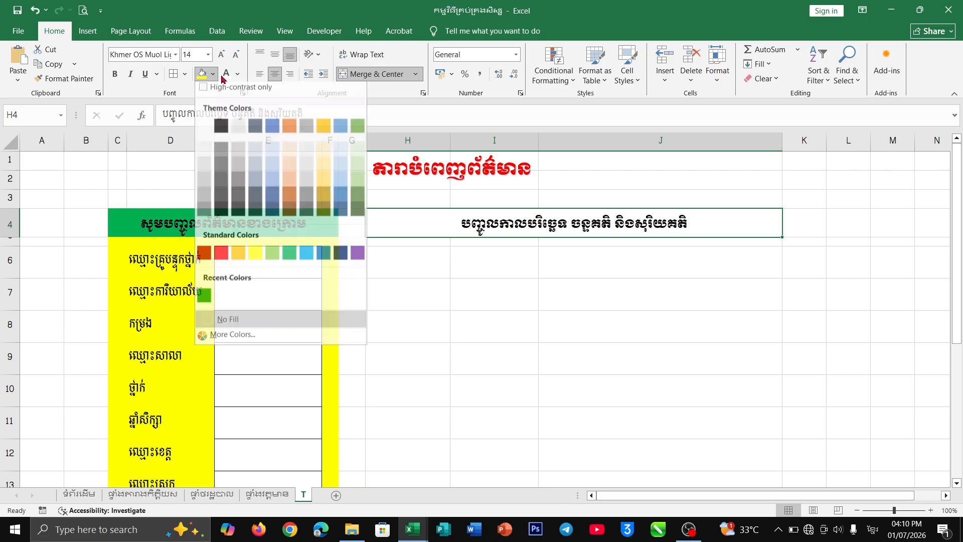
click(290, 259)
click(424, 266)
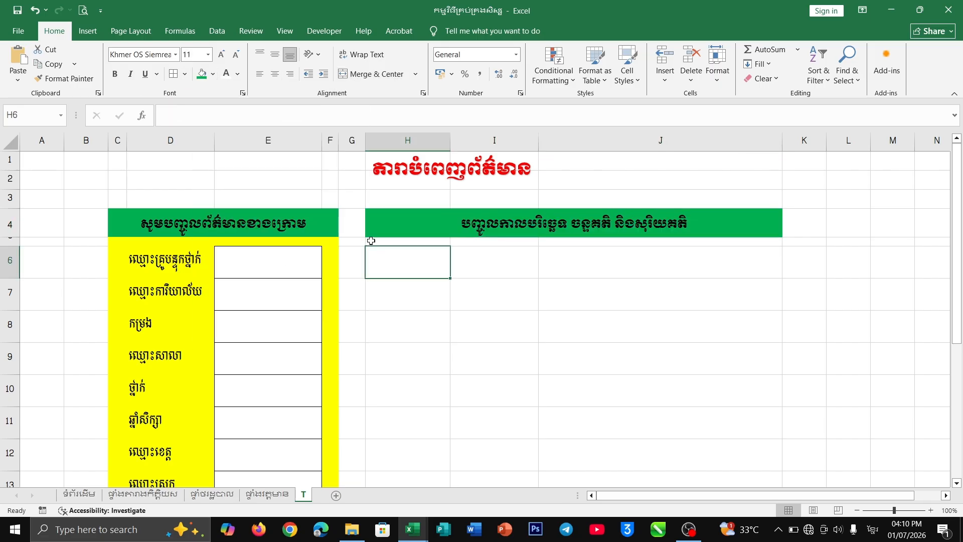
click(375, 240)
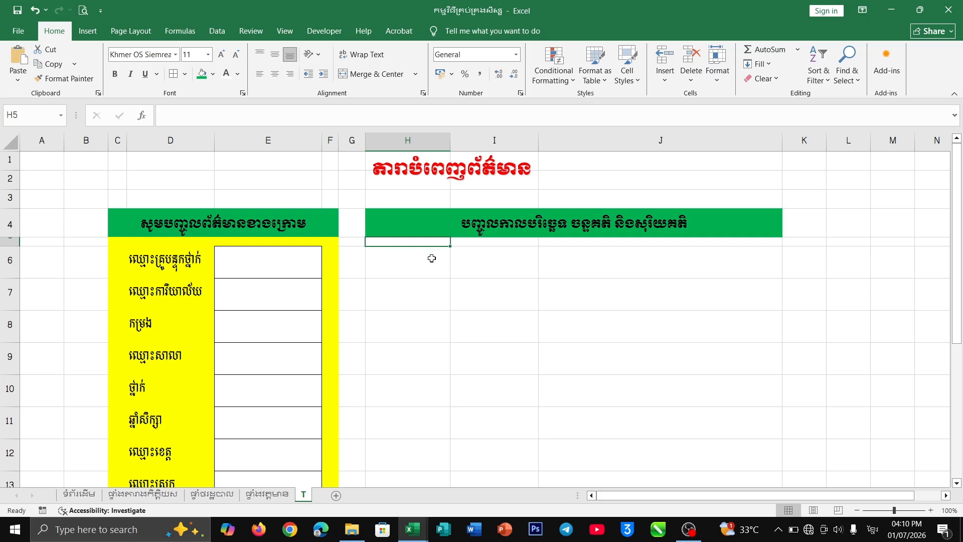
Examine the month and semester labels in column I of the WBS workbook's TH sheet, down to the section's end
click(414, 529)
click(473, 494)
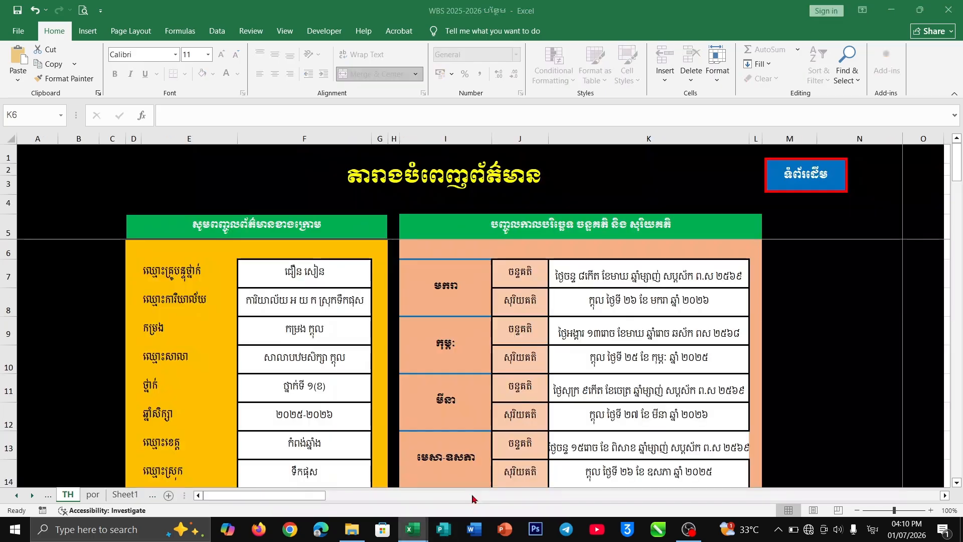
click(457, 283)
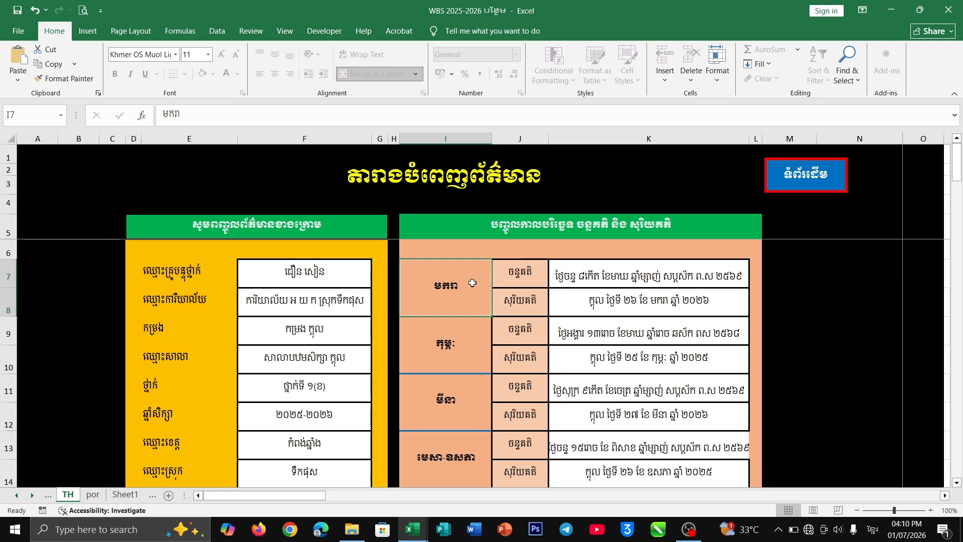
scroll(469, 283, down, 1)
scroll(472, 283, up, 1)
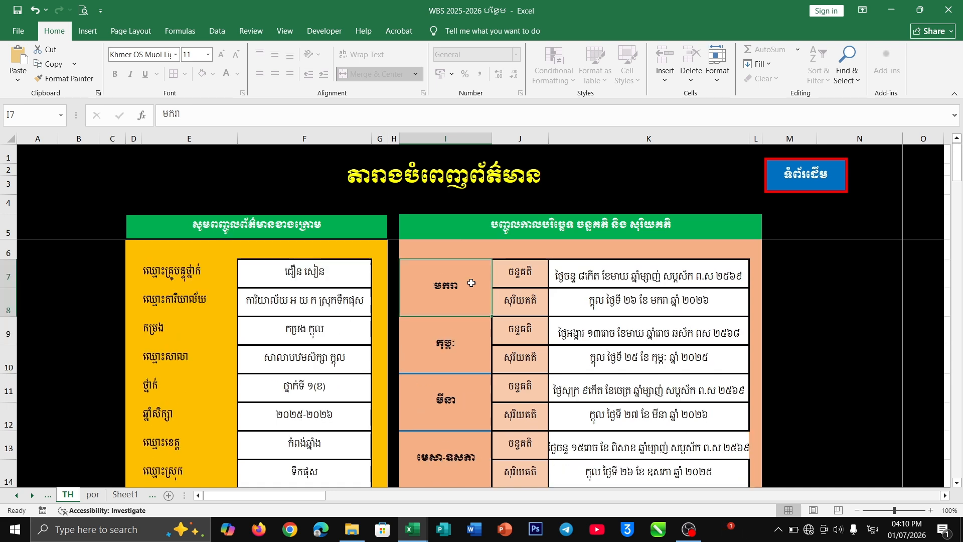
scroll(471, 283, down, 7)
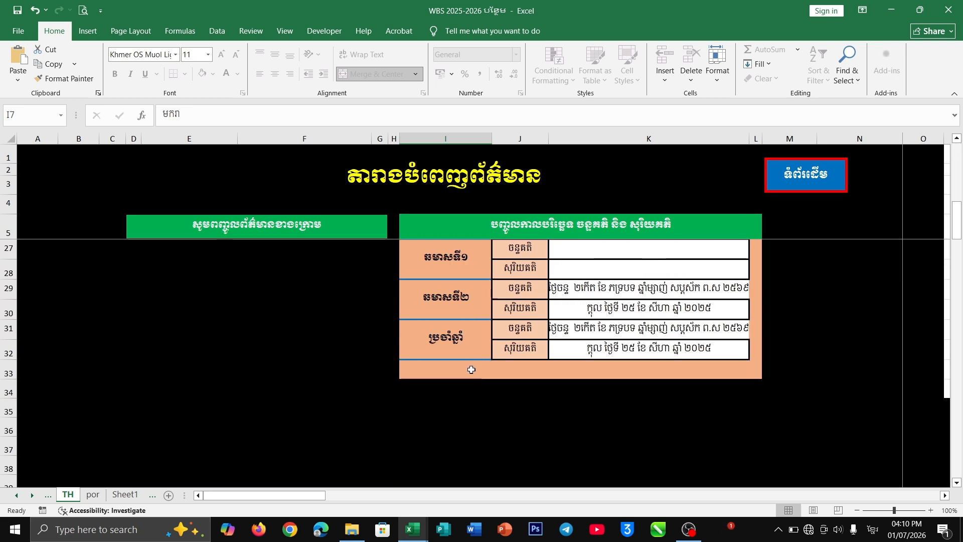
scroll(465, 352, up, 7)
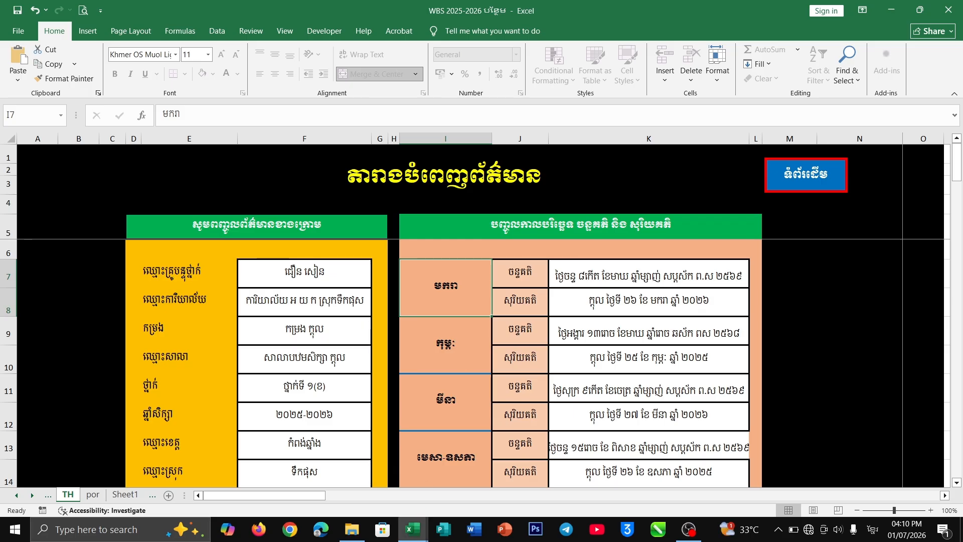
Return to sheet T and enter the months មករា, កុម្ភៈ, មីនា and មេសា in consecutive cells H6 to H9
click(346, 466)
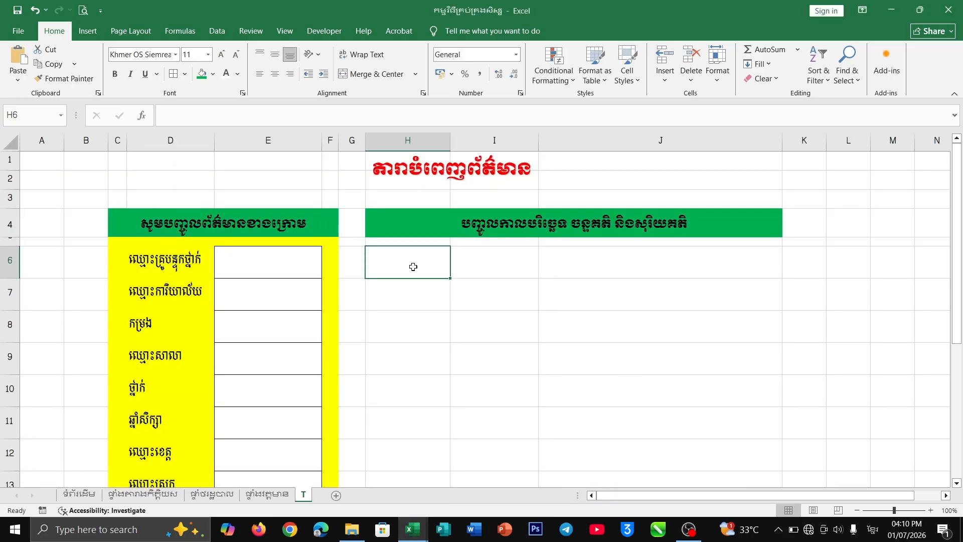
text(មក)
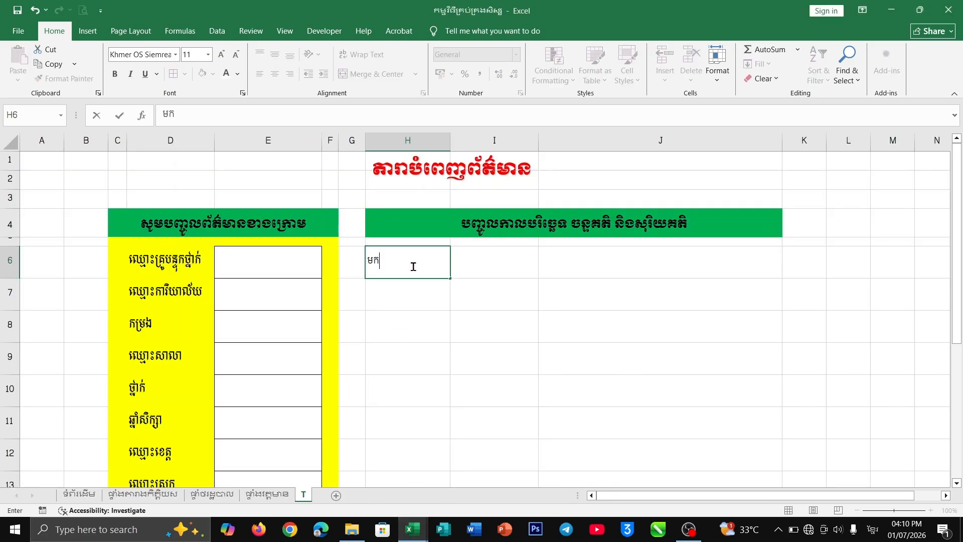
text(រា)
key(Return)
text(កុ)
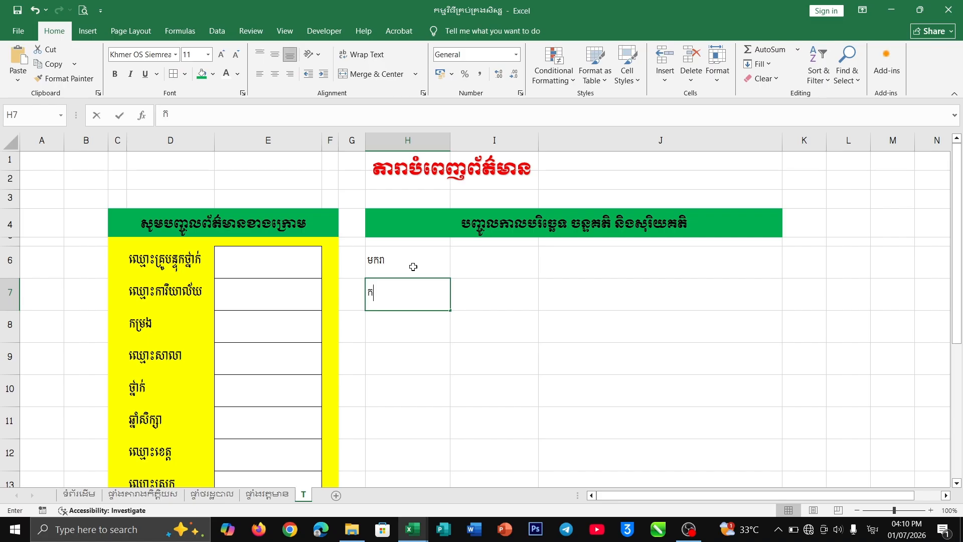
text(ម្ភៈ)
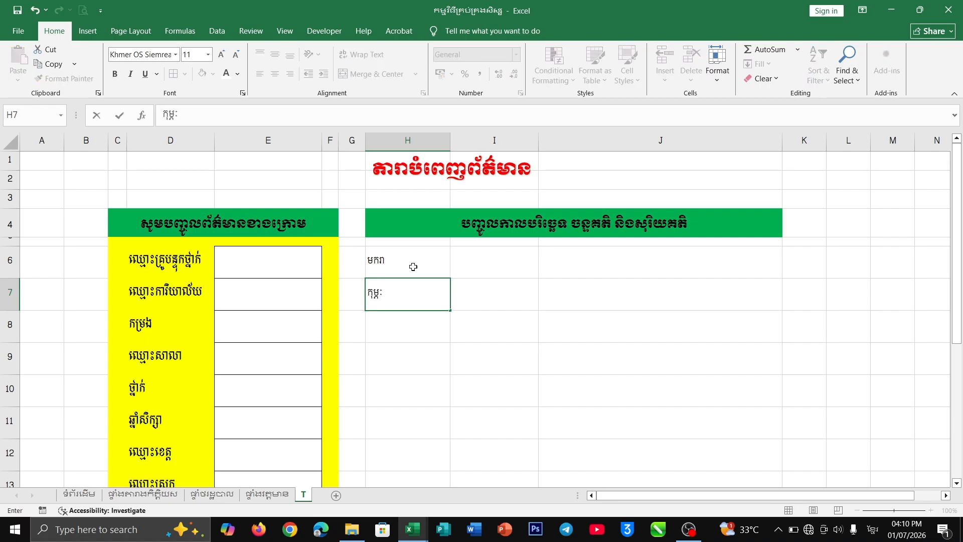
key(Return)
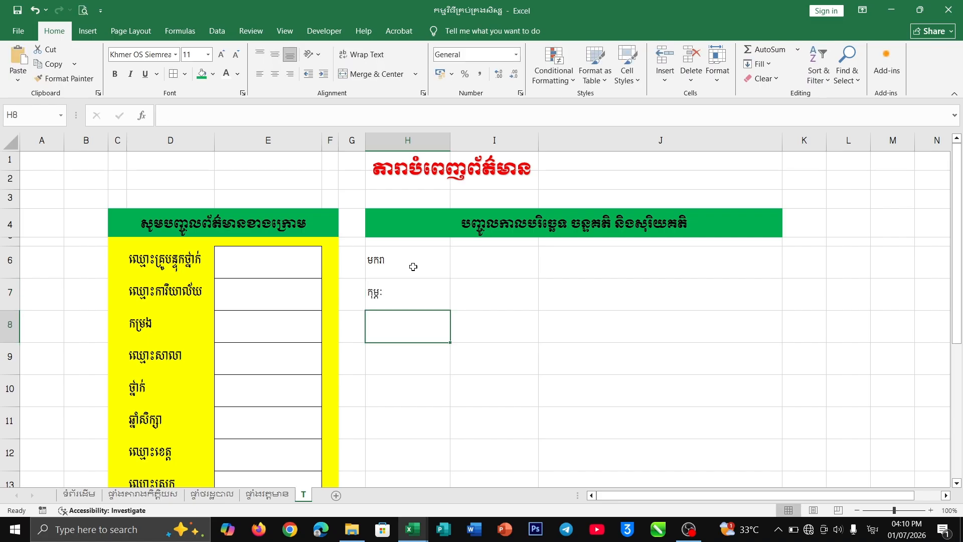
text(មីនា)
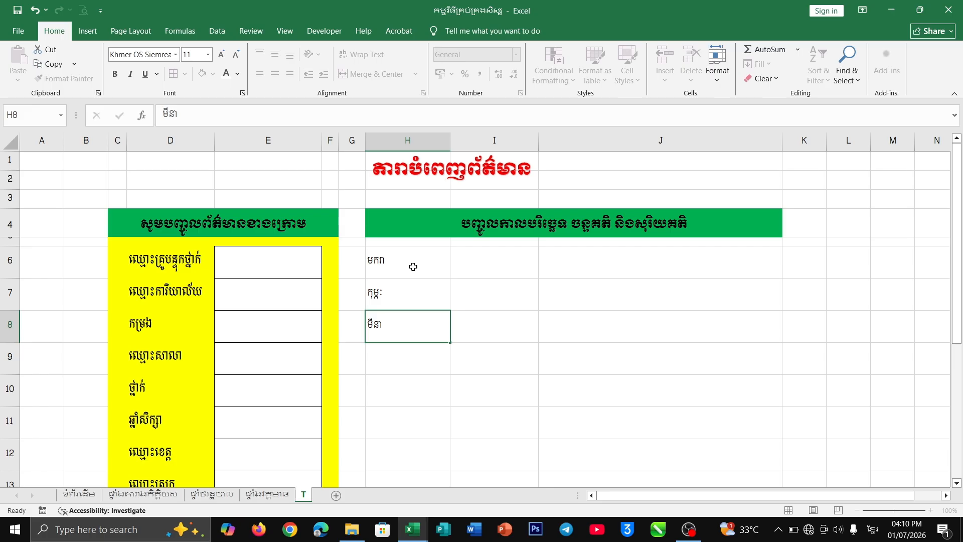
key(Return)
text(មេ)
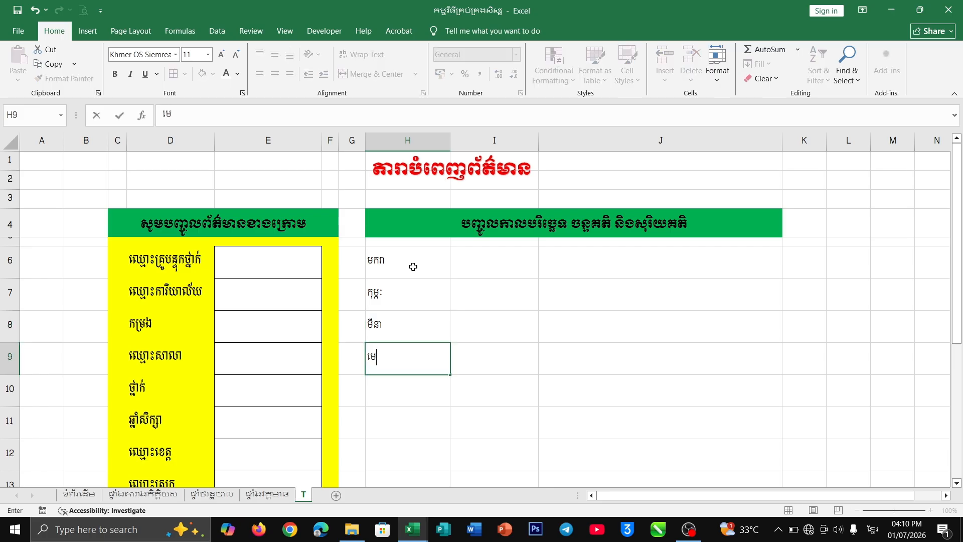
text(សា)
key(Return)
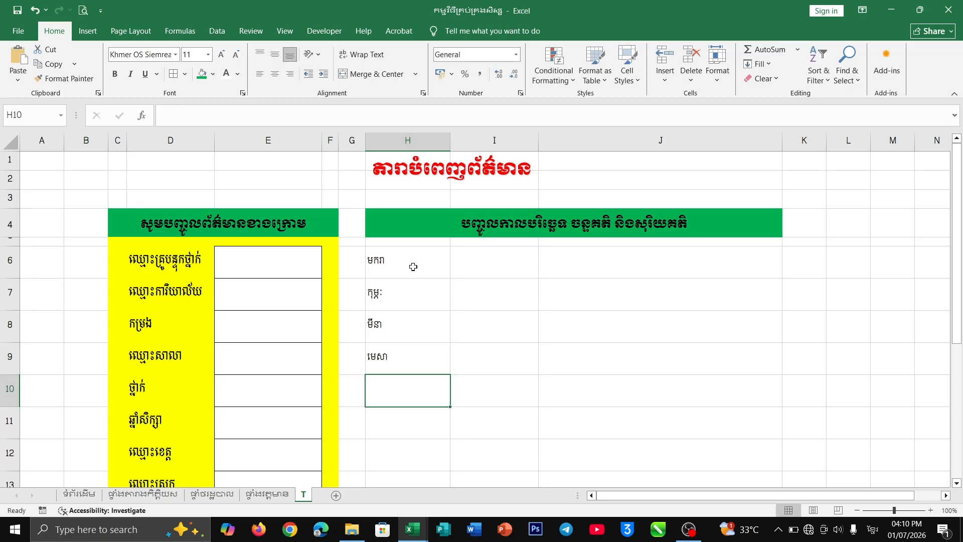
Enter the months ឧសភា, មិថុនា and កក្កដា in cells H10 to H12
text(ឧស)
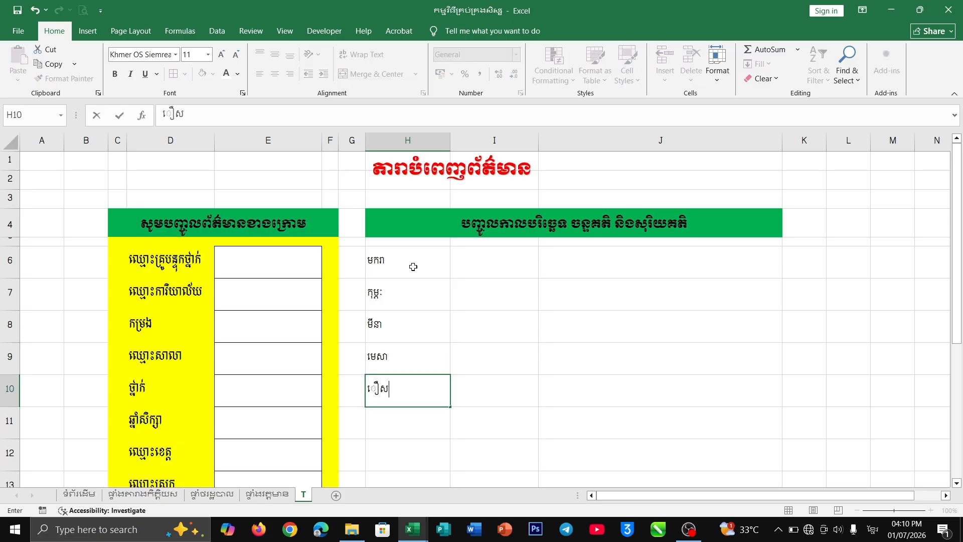
key(BackSpace)
key(BackSpace)
text(ឧសភា)
key(Return)
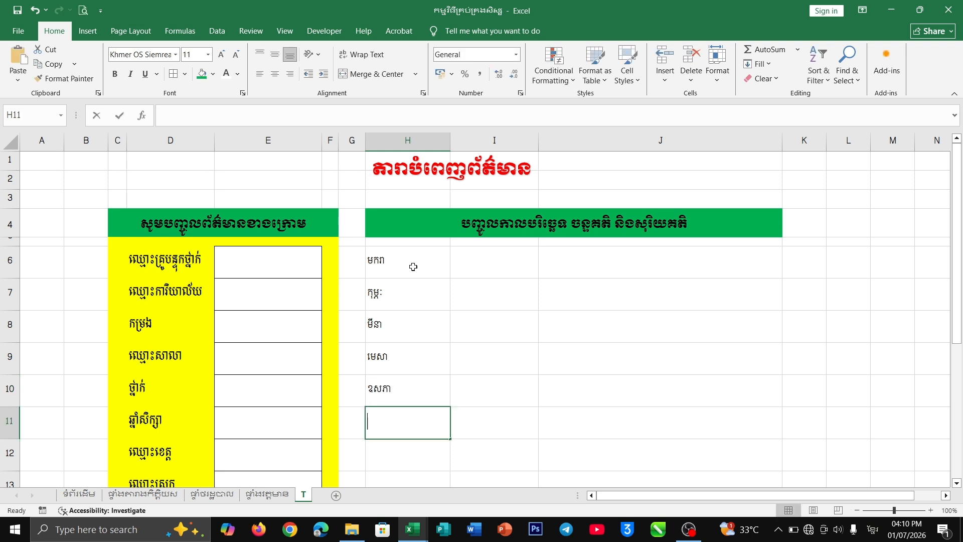
text(មិថុនា)
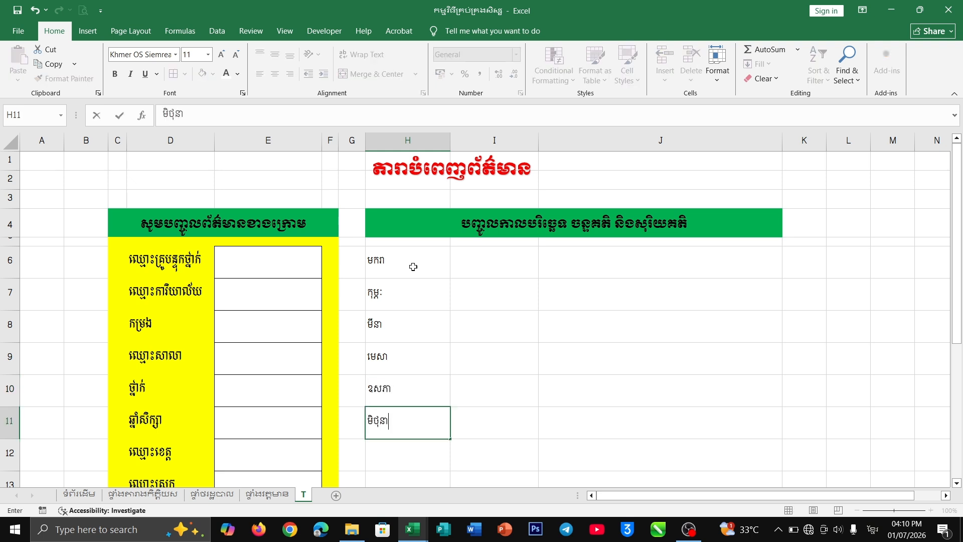
key(Return)
text(កក្ក)
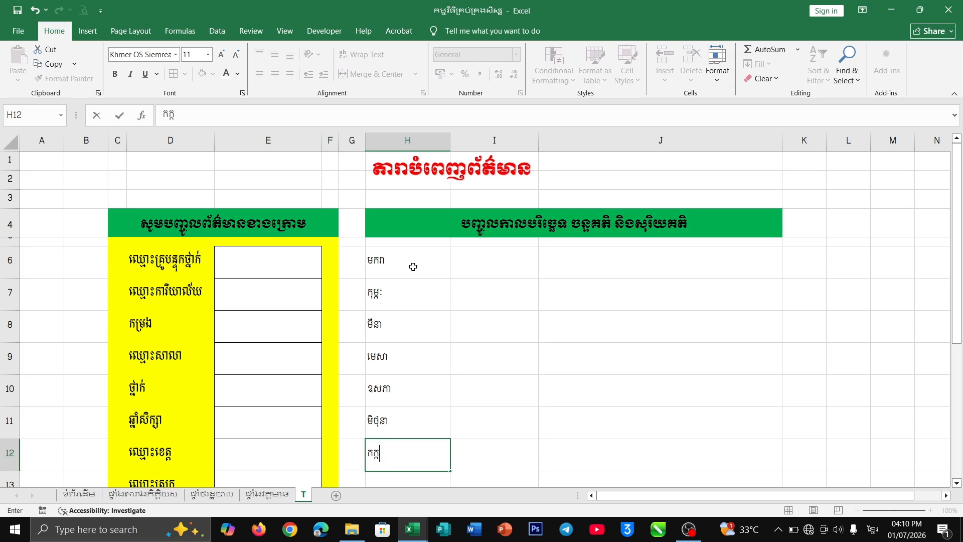
text(ស)
key(BackSpace)
text(ដា)
key(Return)
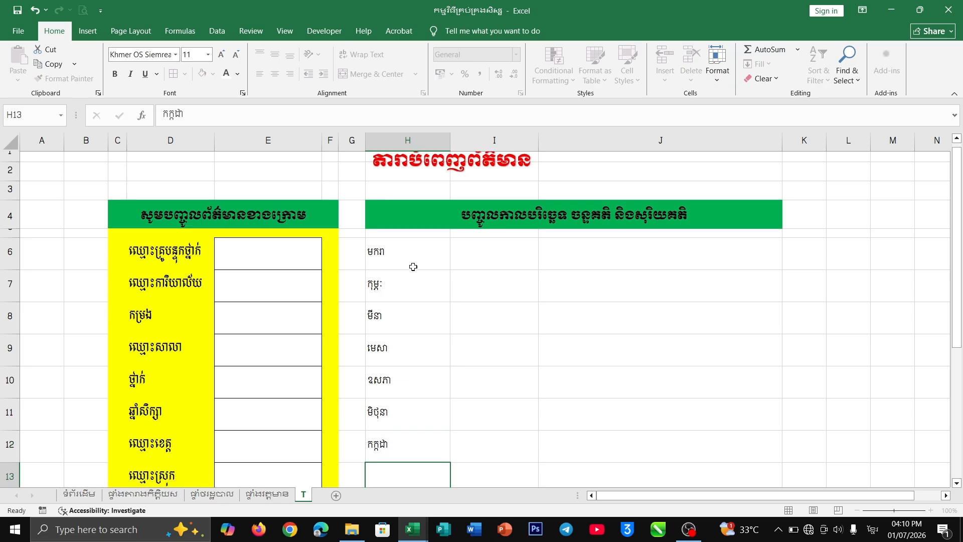
Enter the months សីហា, កញ្ញា and តុលា in cells H13 to H15
text(ស)
key(BackSpace)
text(សិ)
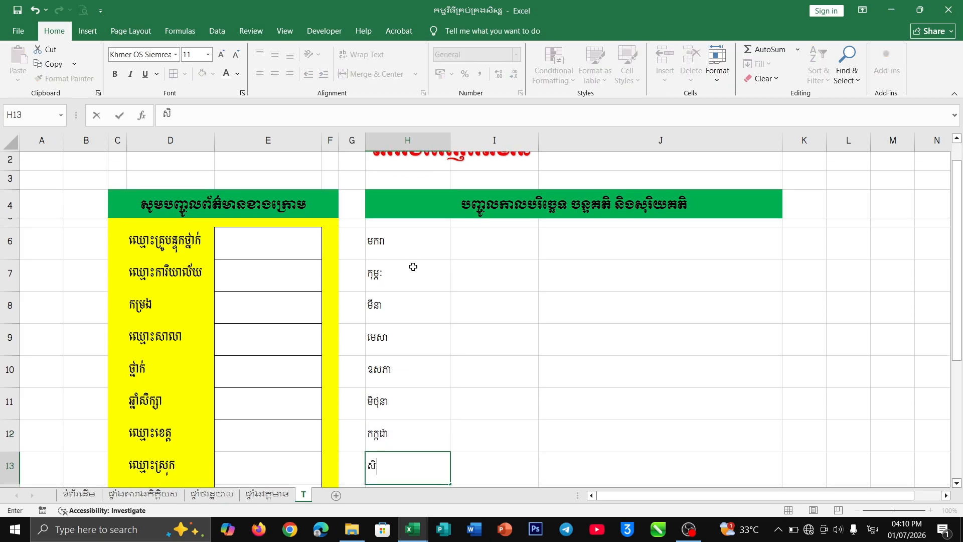
key(Return)
text(កញ្ញ)
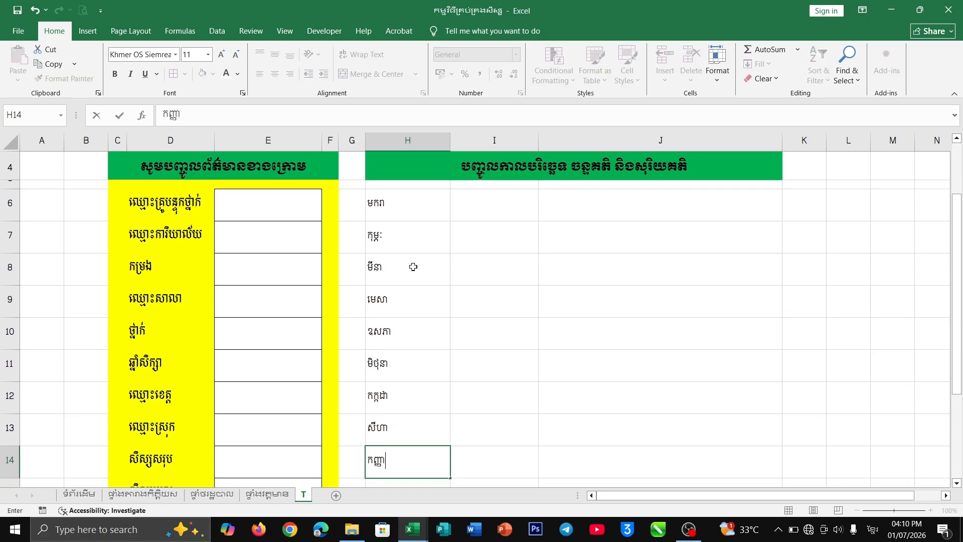
text(ា)
key(Return)
text(តុល)
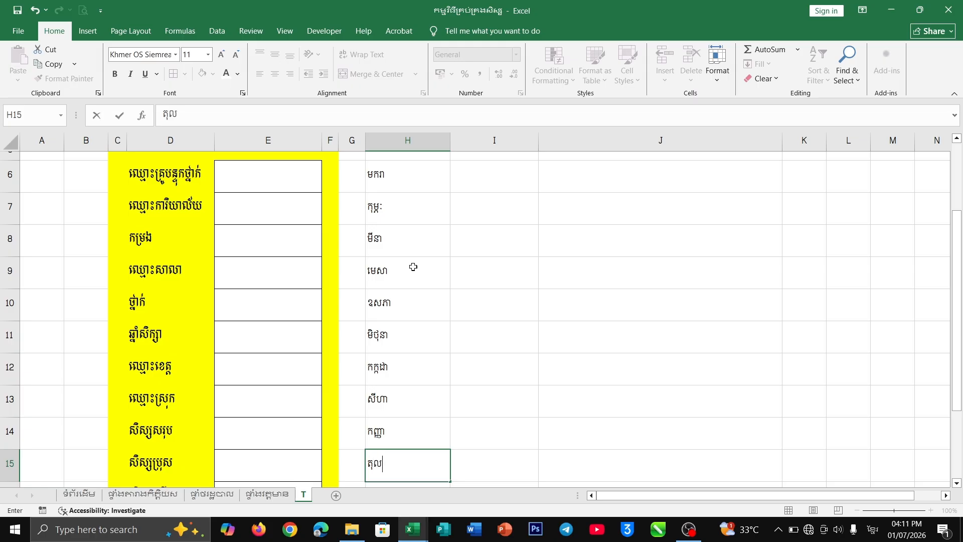
text(ា)
key(Return)
Enter the last two months, វិច្ឆិកា and ធ្នូ, in cells H16 and H17
text(វ)
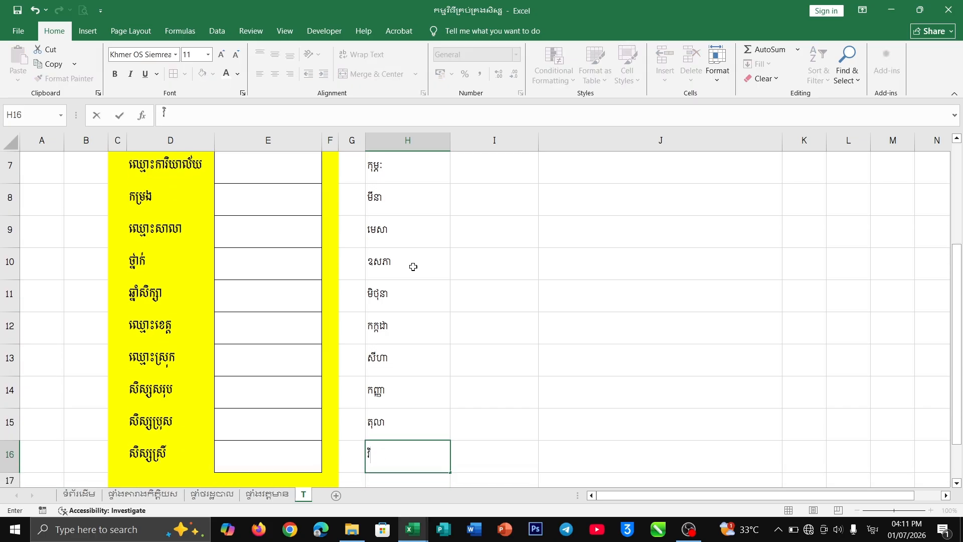
text(ិច្ឆិកា)
key(Return)
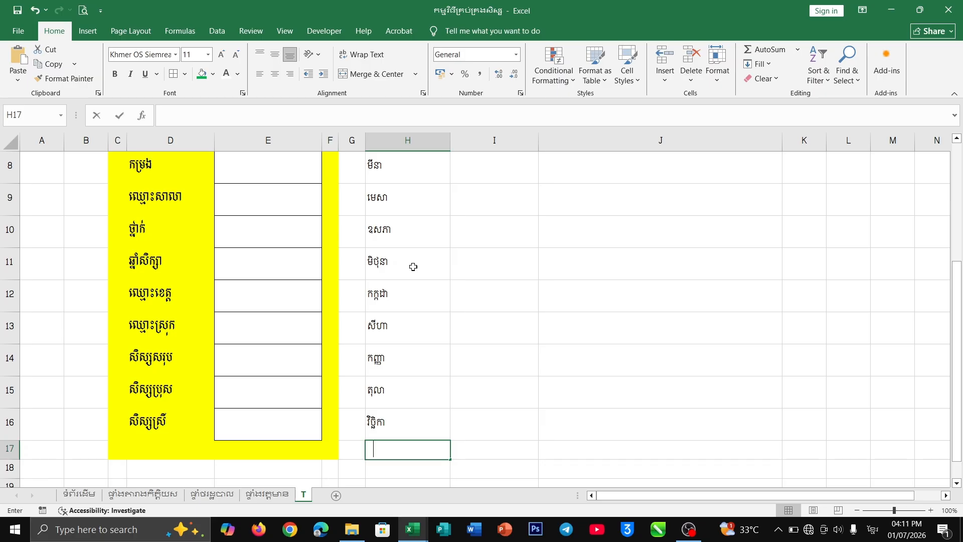
text(ធ្)
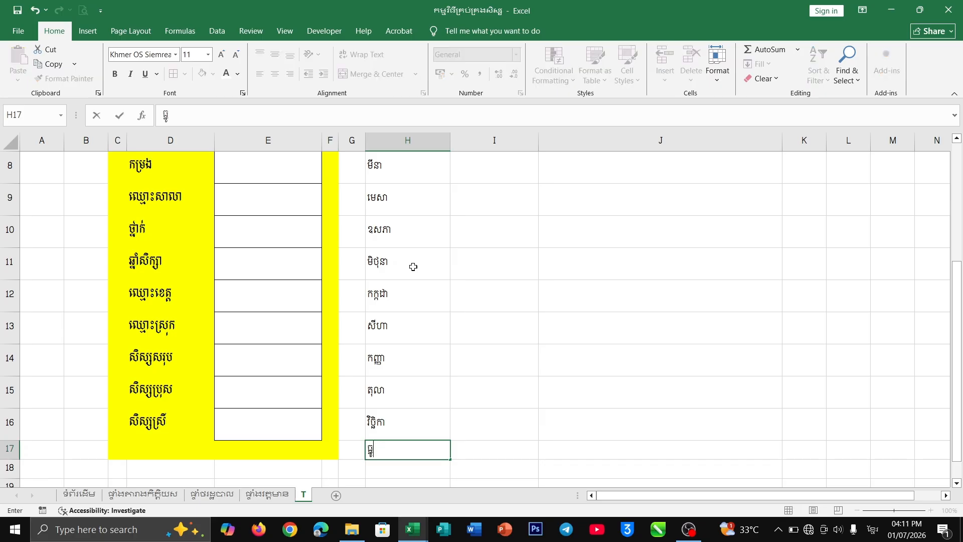
text(នូ)
key(Return)
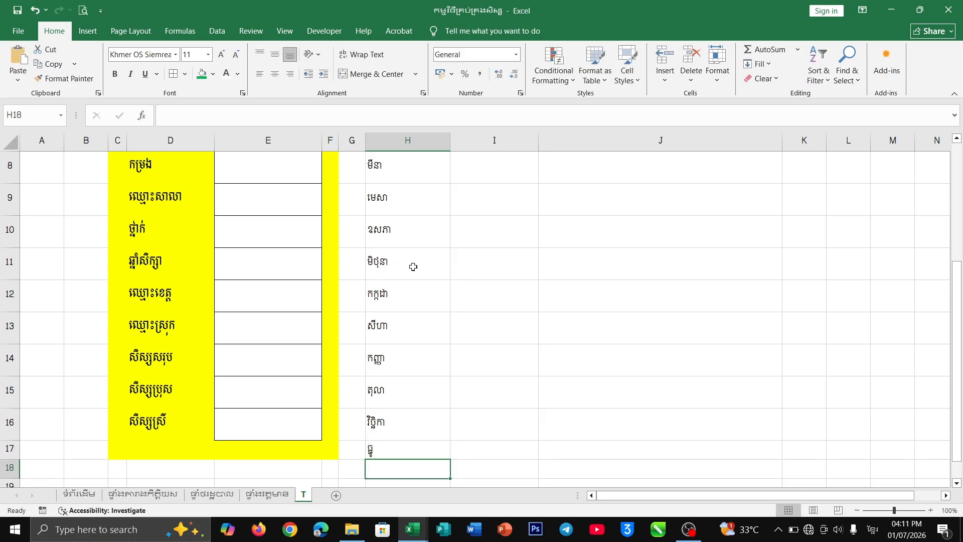
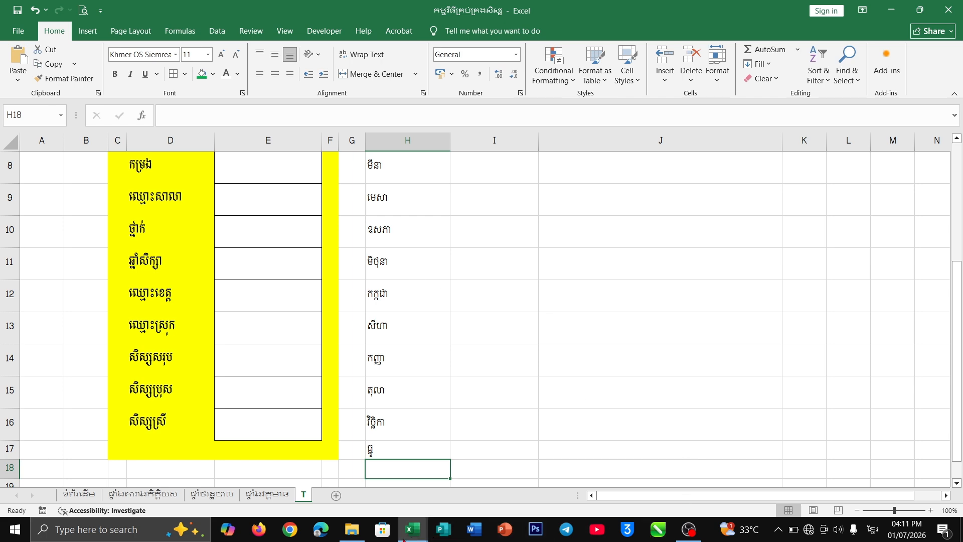
Switch to the WBS workbook and examine the row layout of the semester and yearly labels at the end of sheet TH's date section
click(412, 529)
click(458, 474)
scroll(472, 336, down, 7)
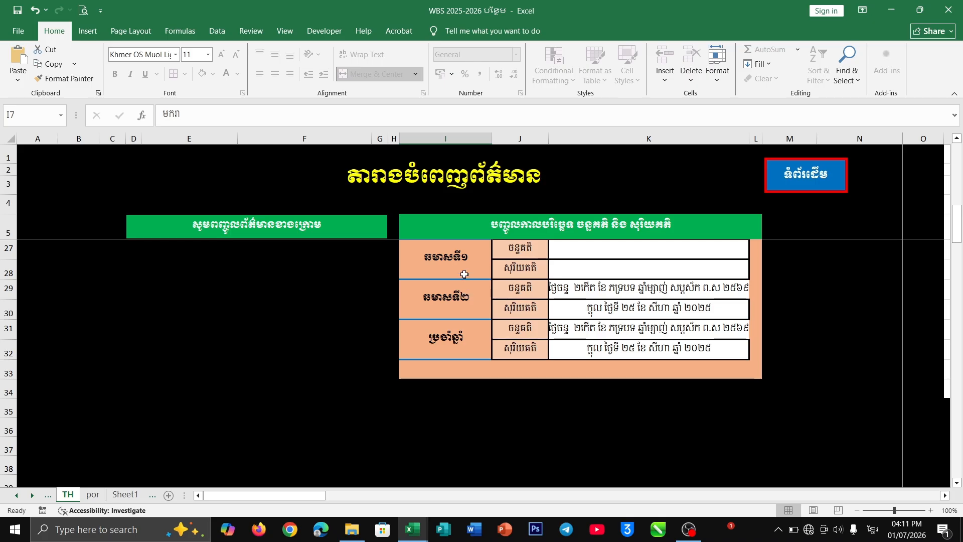
click(465, 275)
scroll(465, 274, up, 1)
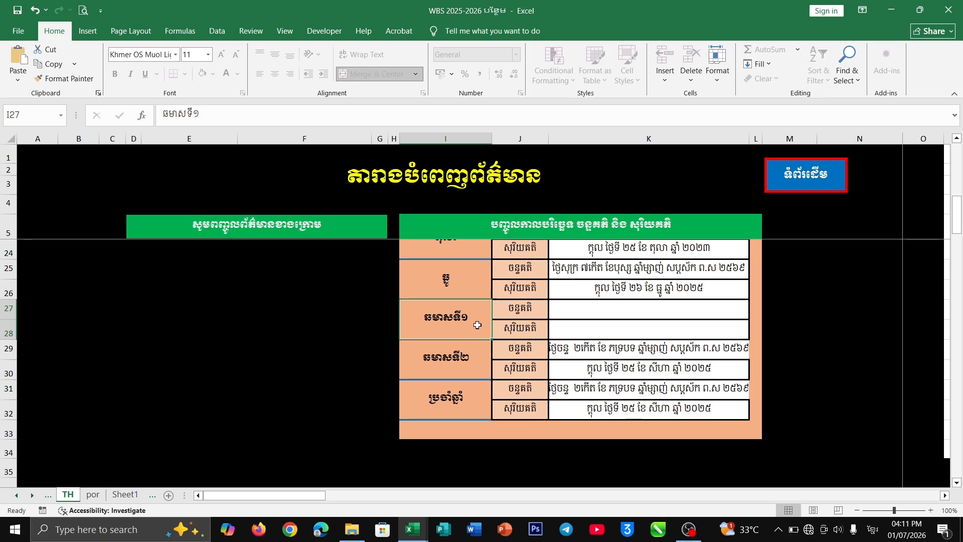
click(474, 357)
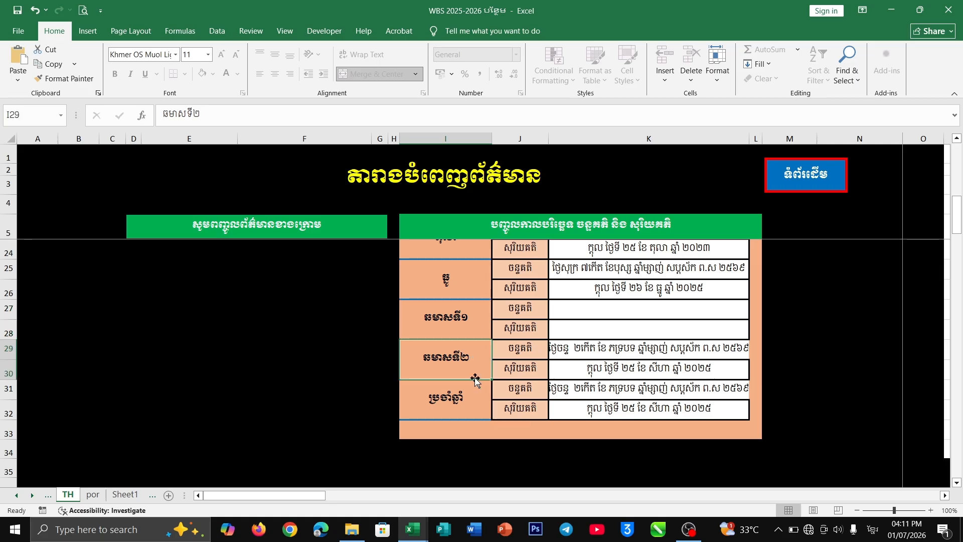
click(470, 411)
scroll(479, 369, up, 6)
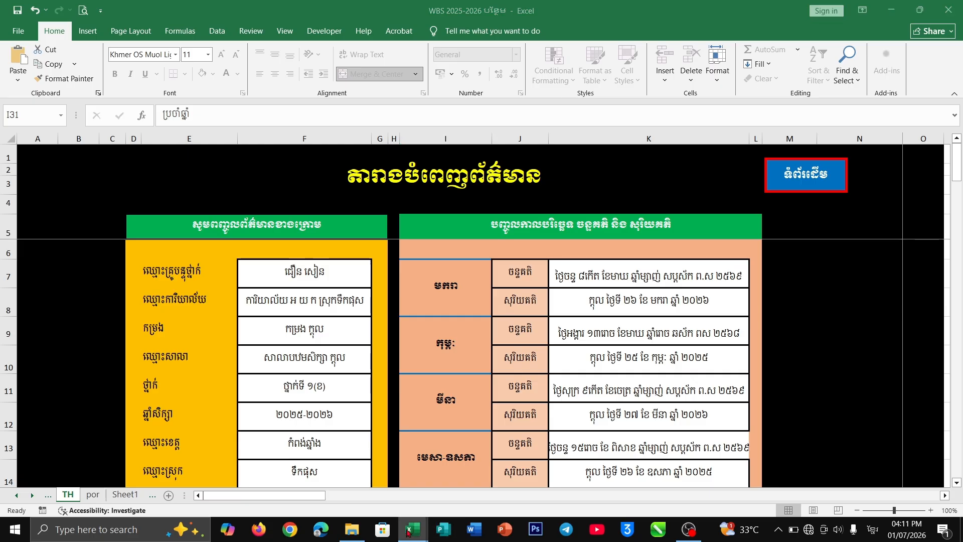
Return to sheet T and clear all the month names from H6 to H17
mouse_move(412, 529)
click(346, 472)
scroll(407, 359, up, 3)
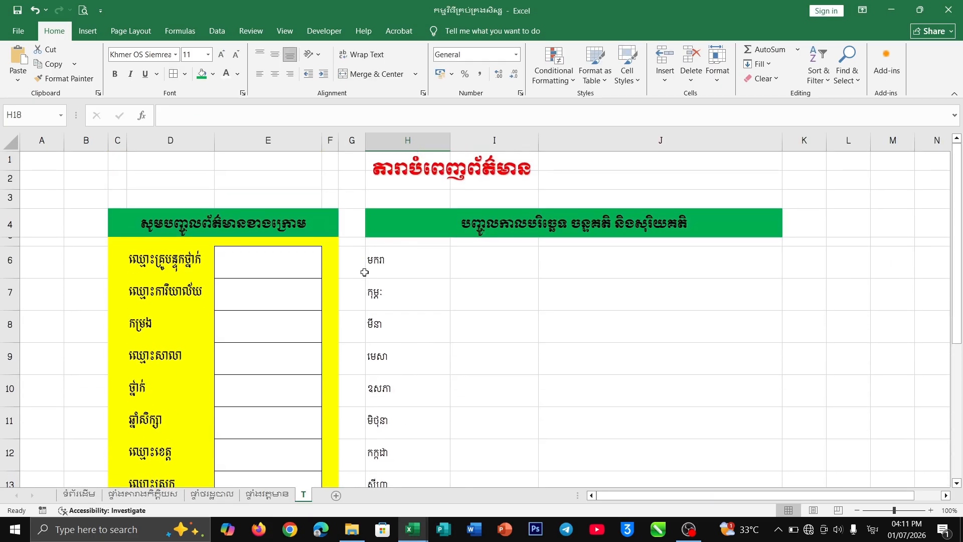
drag(387, 262, 407, 452)
key(BackSpace)
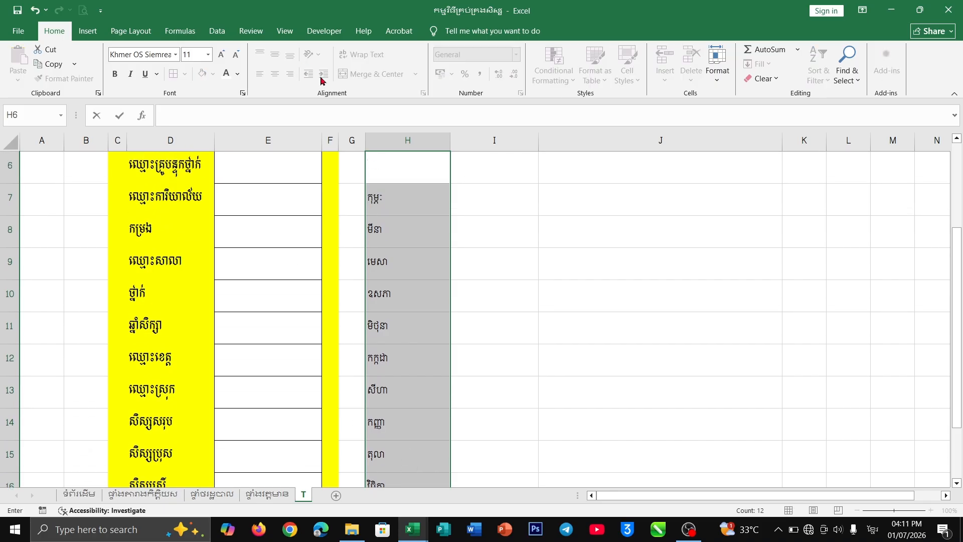
drag(406, 211, 391, 442)
key(Escape)
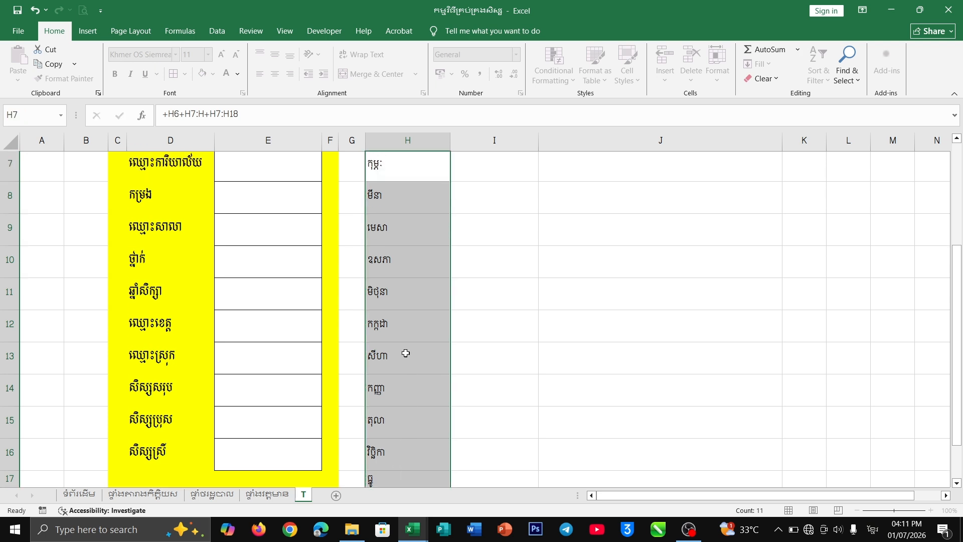
key(Delete)
Enter the month មករា in H6 and កុម្ភៈ in H8, leaving an empty row after each
scroll(412, 213, up, 1)
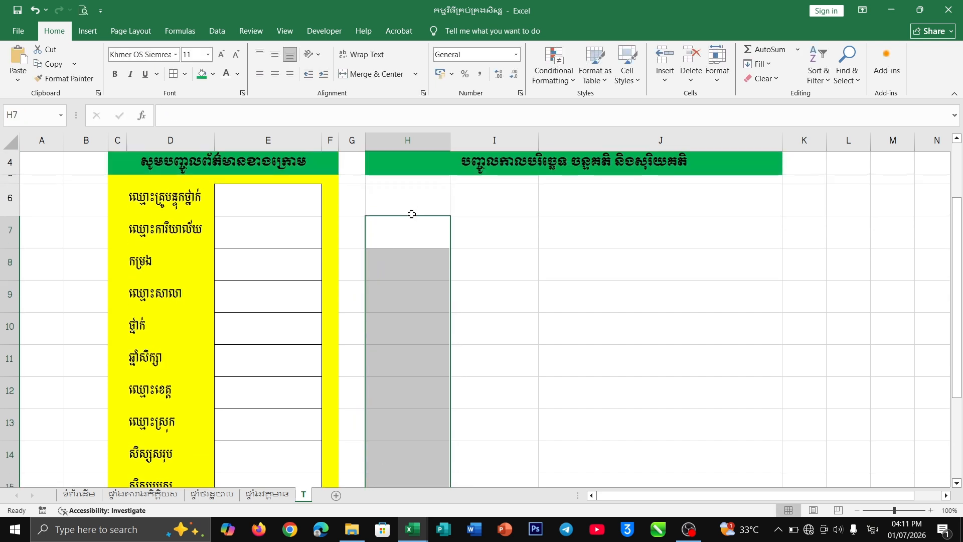
click(417, 214)
text(មក)
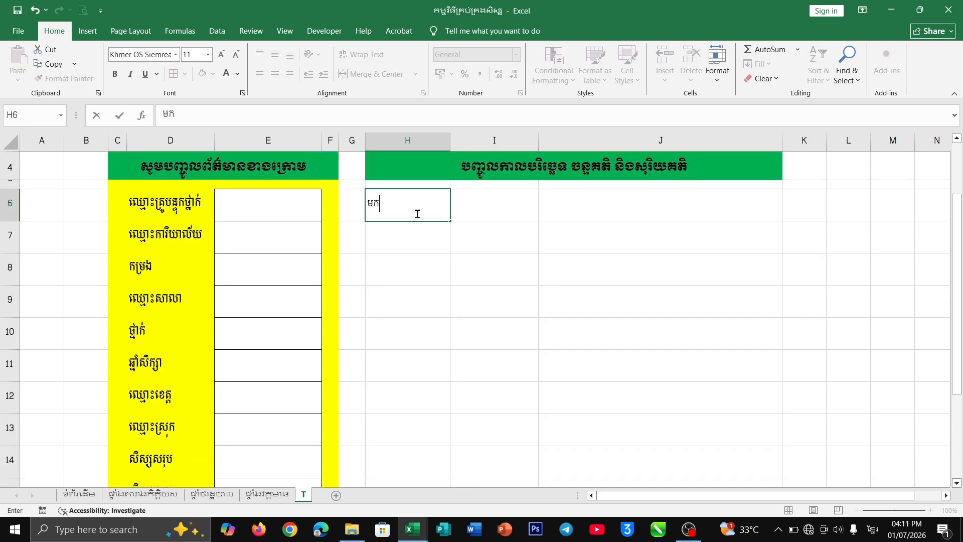
key(Return)
key(Return)
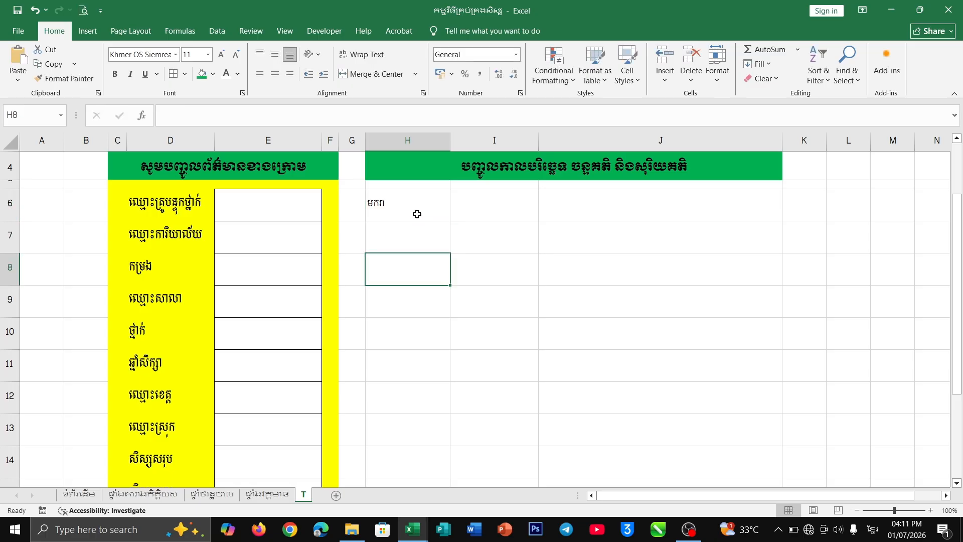
text(កុម្ភៈ)
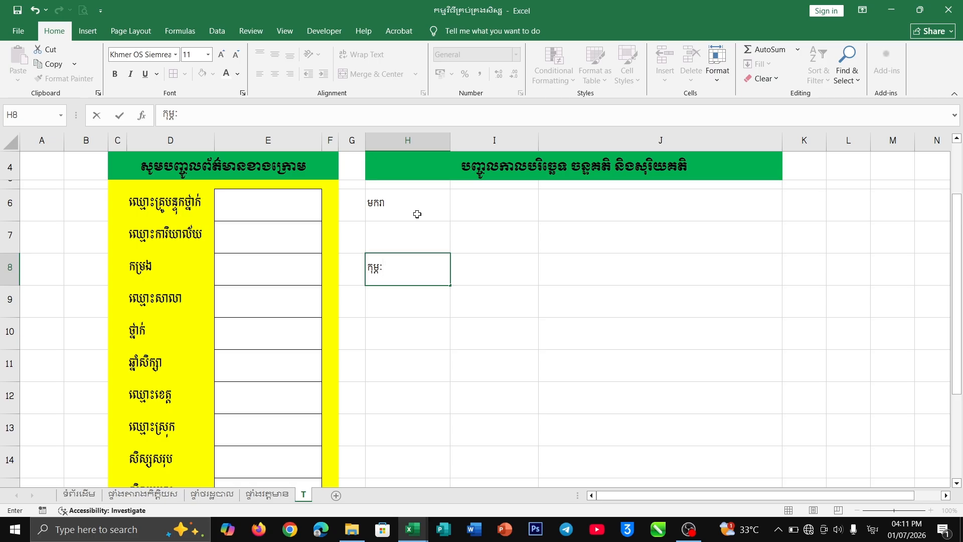
key(Return)
key(Return)
Enter the month មីនា in H10 and មេសា in H12, keeping one empty row after each
text(មី)
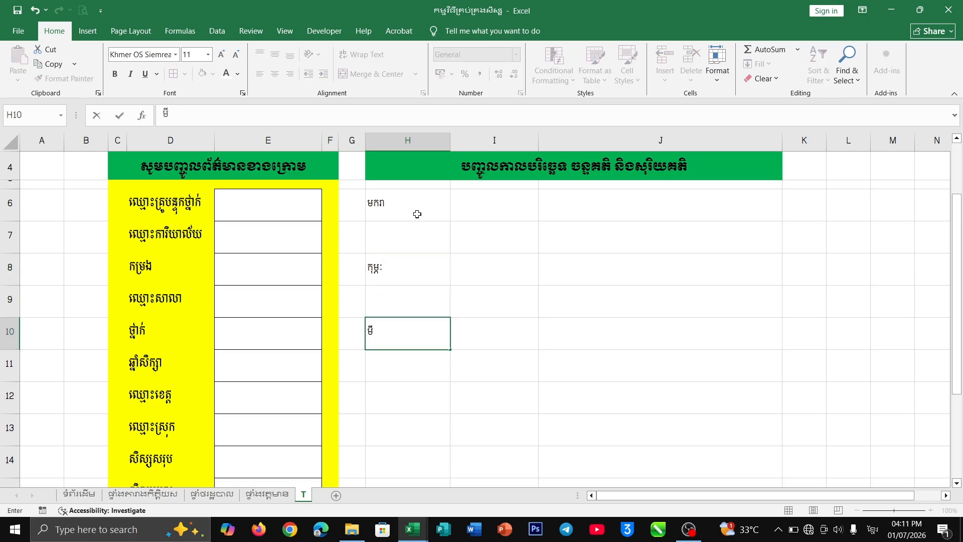
text(នា)
key(Return)
key(Return)
text(ម)
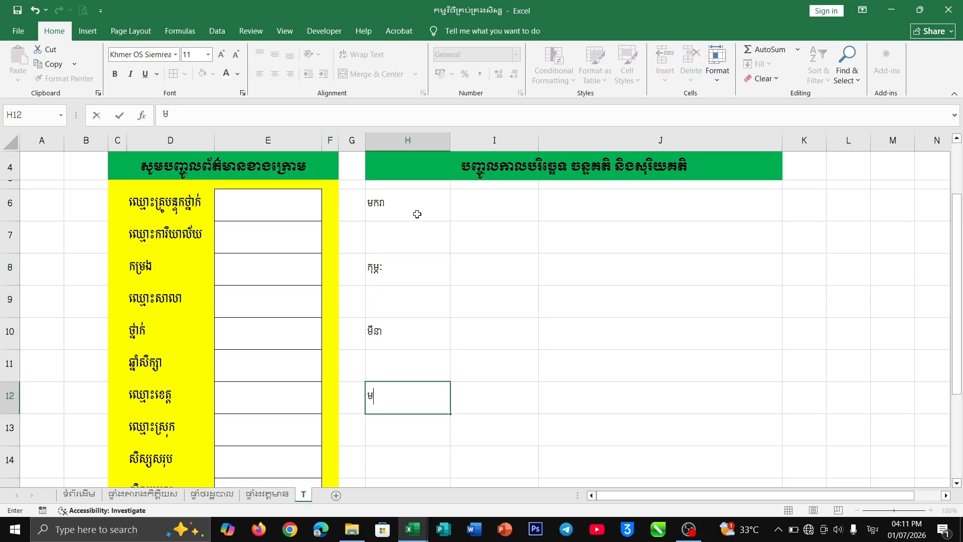
text(េស)
key(Return)
key(Return)
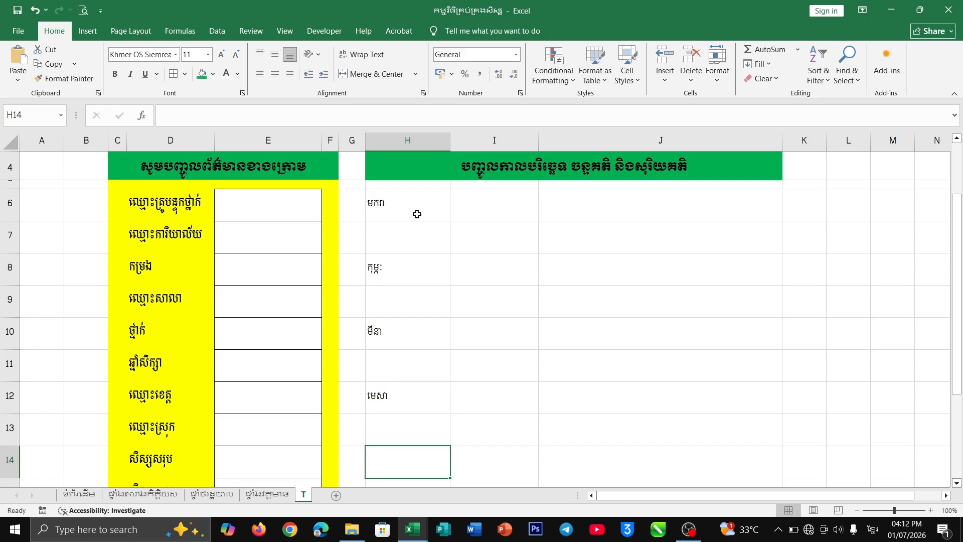
Enter the month ឧសភា in H14 and មិថុនា in H16, keeping one empty row after each
text(ឧសភា)
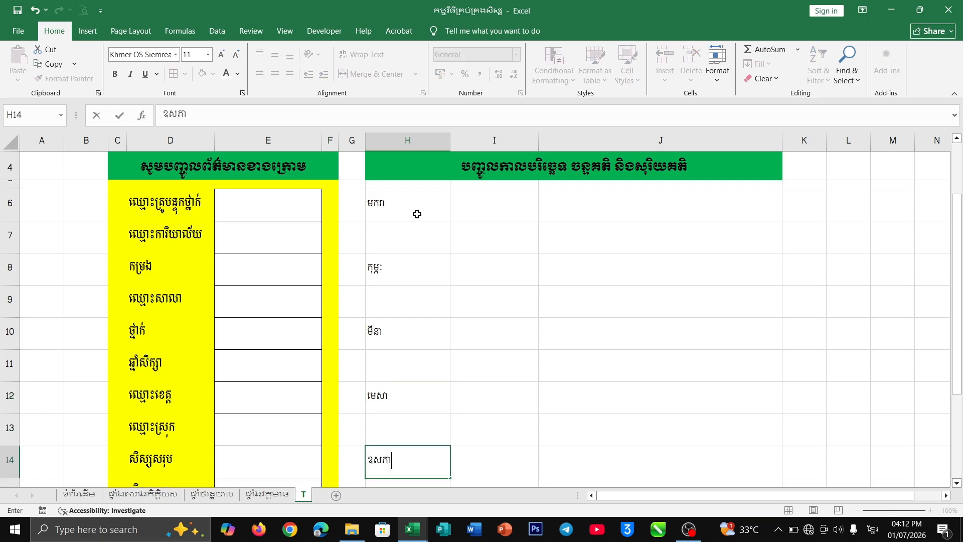
key(Return)
key(Return)
text(ម)
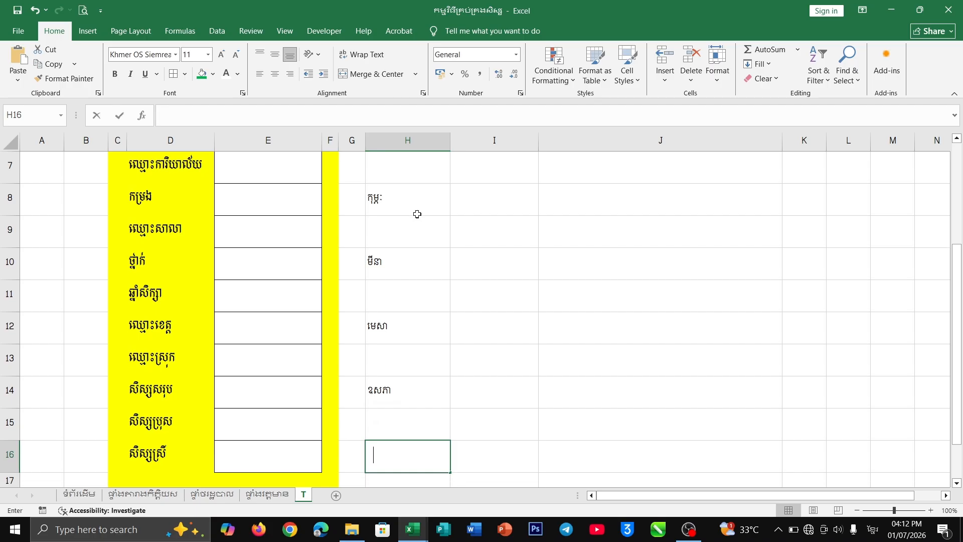
text(ិថុនកា)
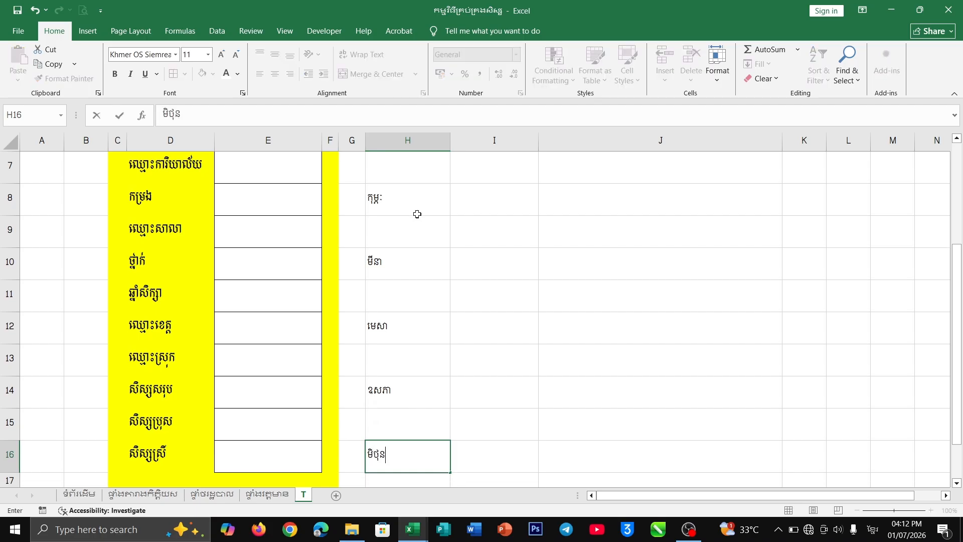
key(BackSpace)
text(ា)
key(Return)
key(Return)
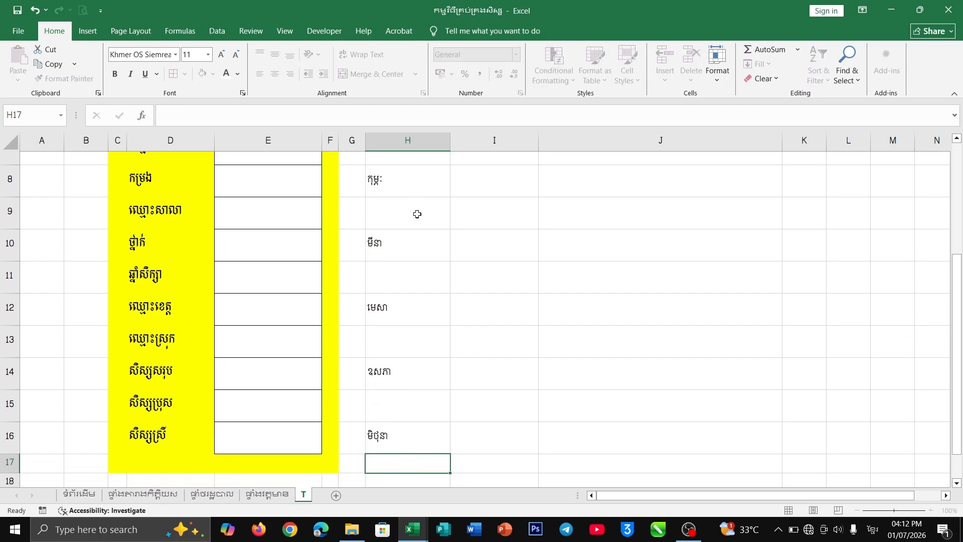
Enter the month កក្កដា in H18 and សីហា in H20, keeping one empty row after each
text(កក្ក)
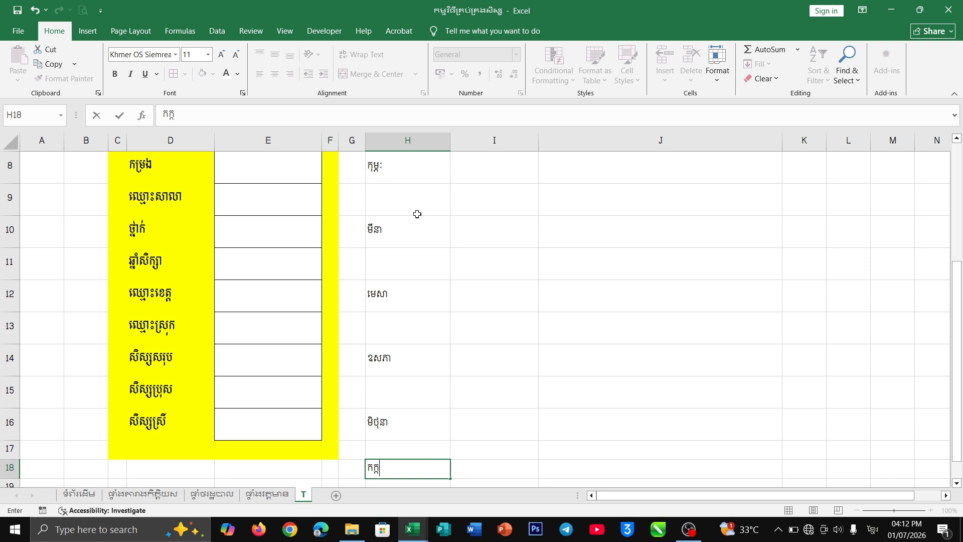
text(ដា)
key(Return)
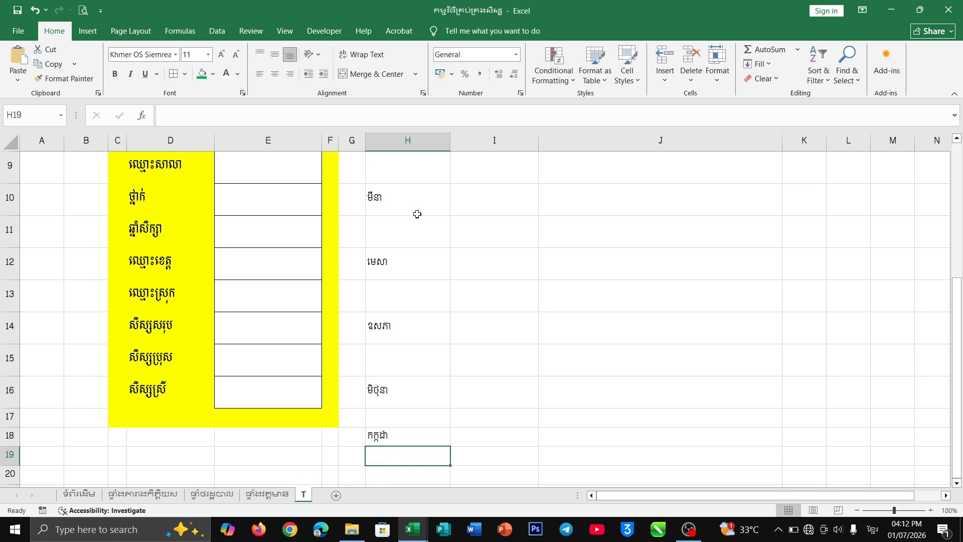
key(Return)
text(សី)
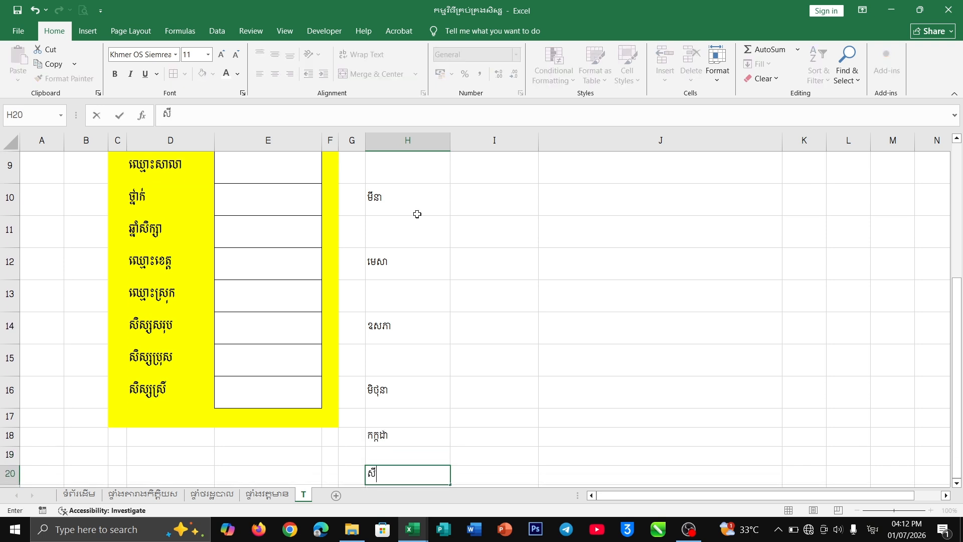
text(ហា)
key(Return)
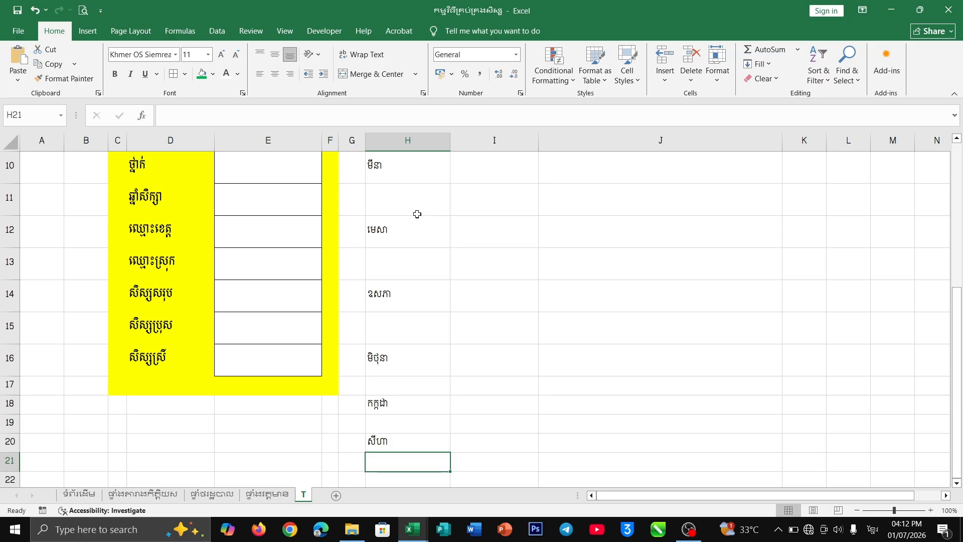
key(Return)
Enter the month កញ្ញា in H22 and តុលា in H24, keeping one empty row after each
text(កញ្)
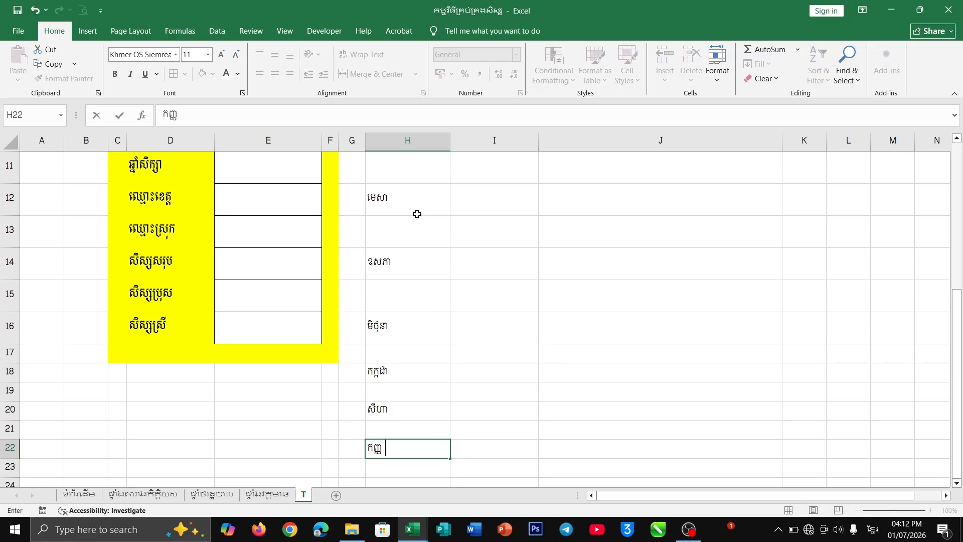
text(ញា)
key(Return)
key(Return)
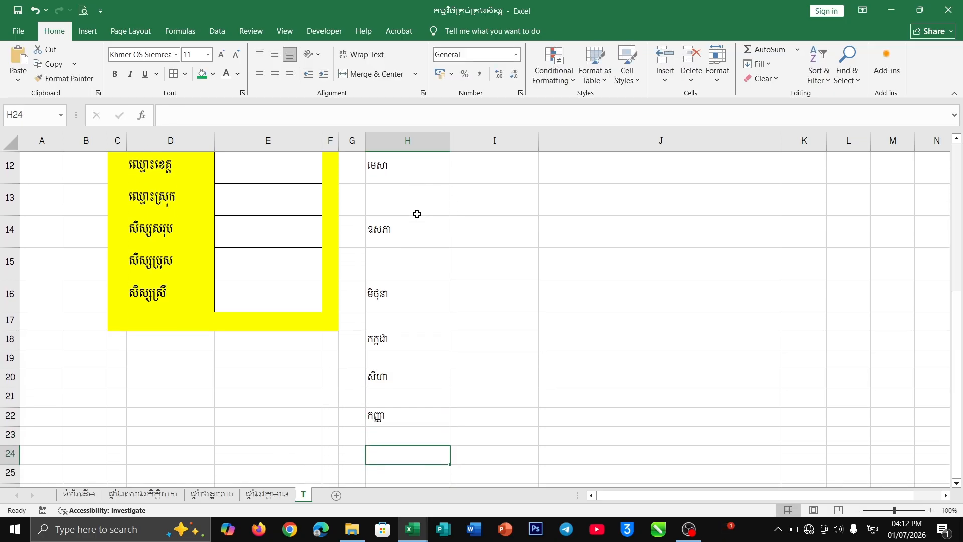
text(តុលា)
key(Return)
key(Return)
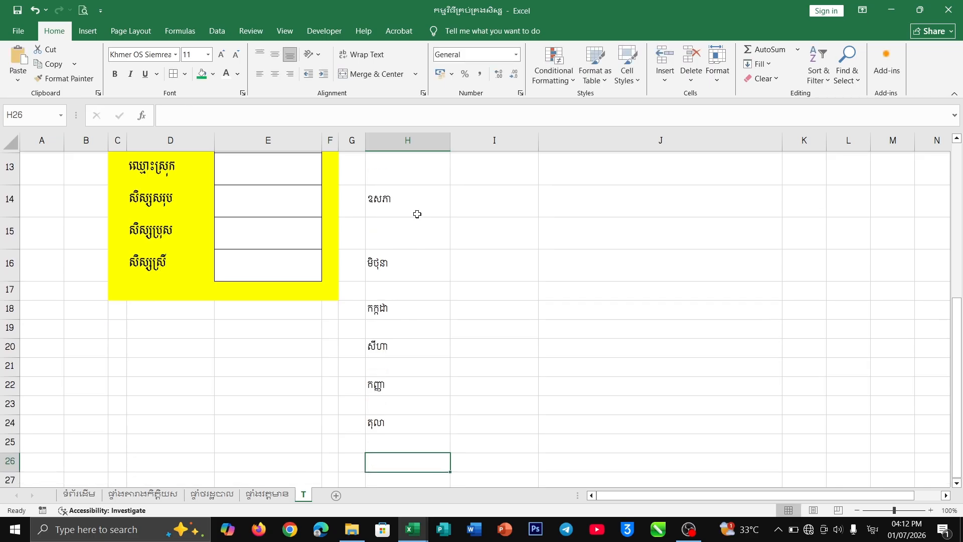
Enter the month វិច្ឆិកា in H26 and ធ្នូ in H28, keeping an empty row between them
text(វិច្)
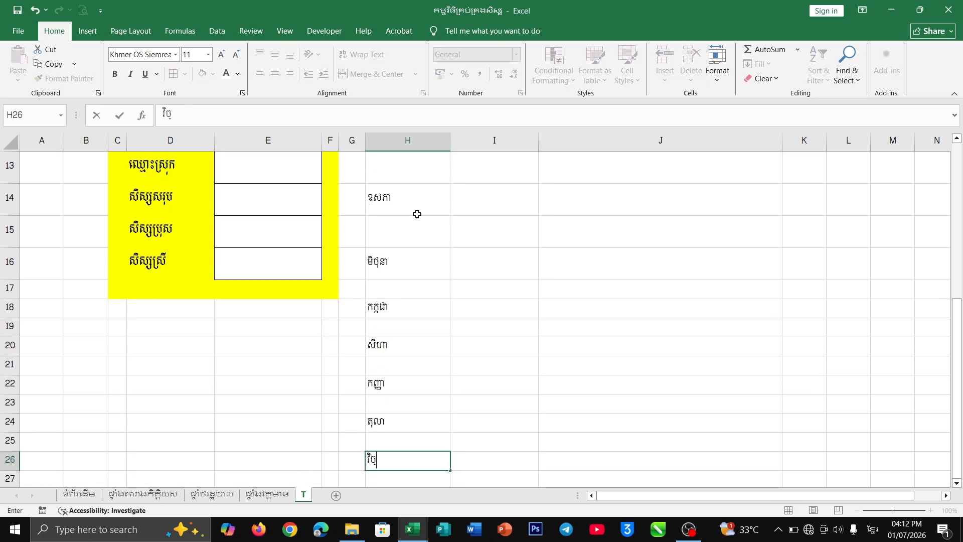
text(ឆិកា)
key(Return)
key(Return)
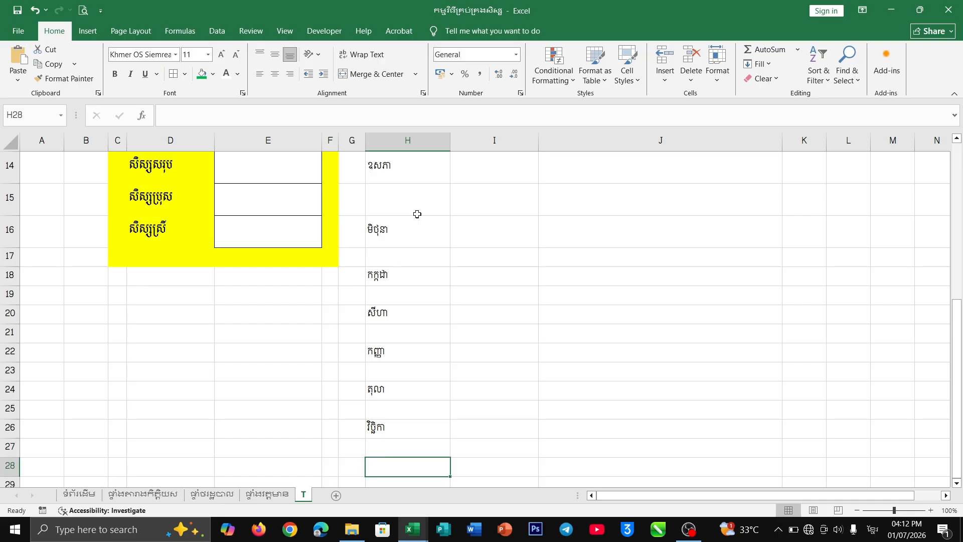
text(ធ្នូ)
key(Return)
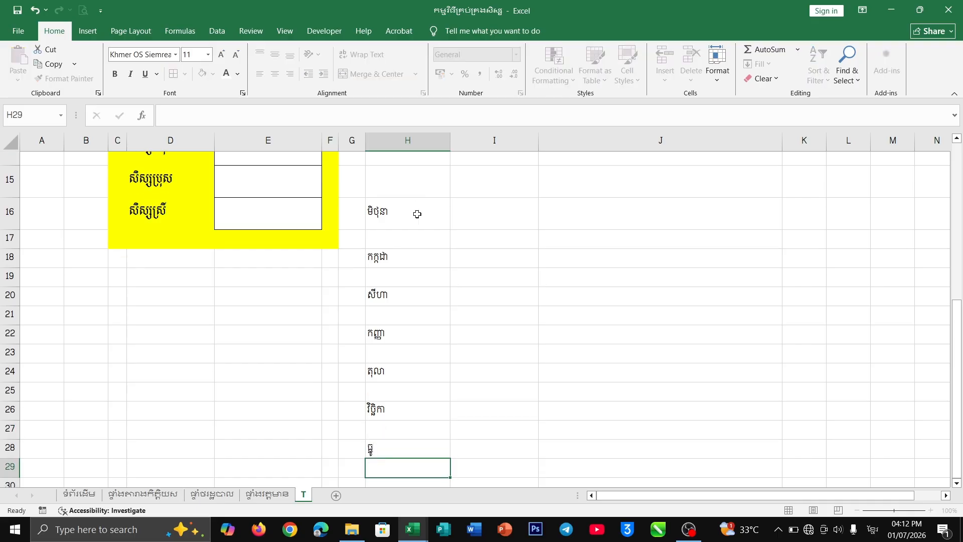
Enter the semester label ឆមាសទី១ in H30 and H32, and the yearly label ប្រចាំឆ្នាំ in H34
scroll(399, 260, down, 1)
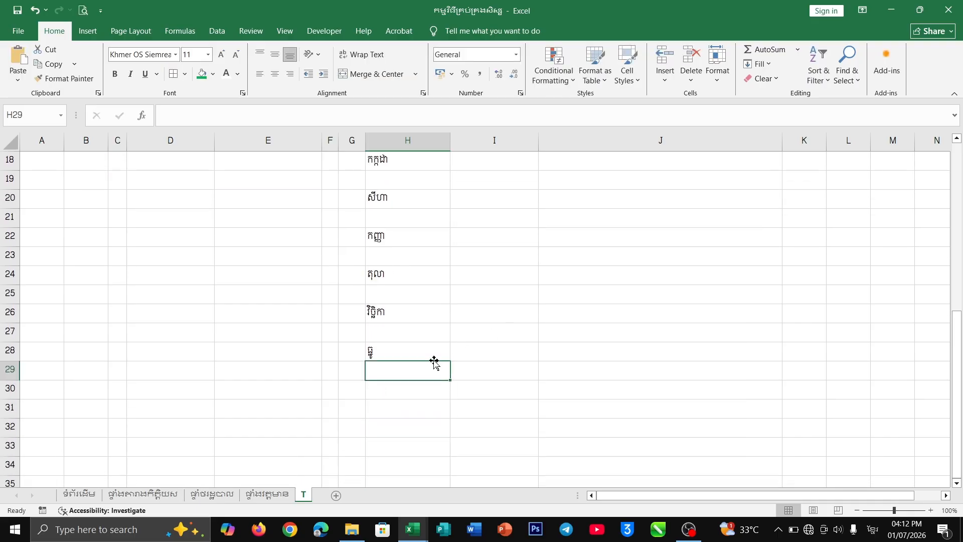
click(407, 389)
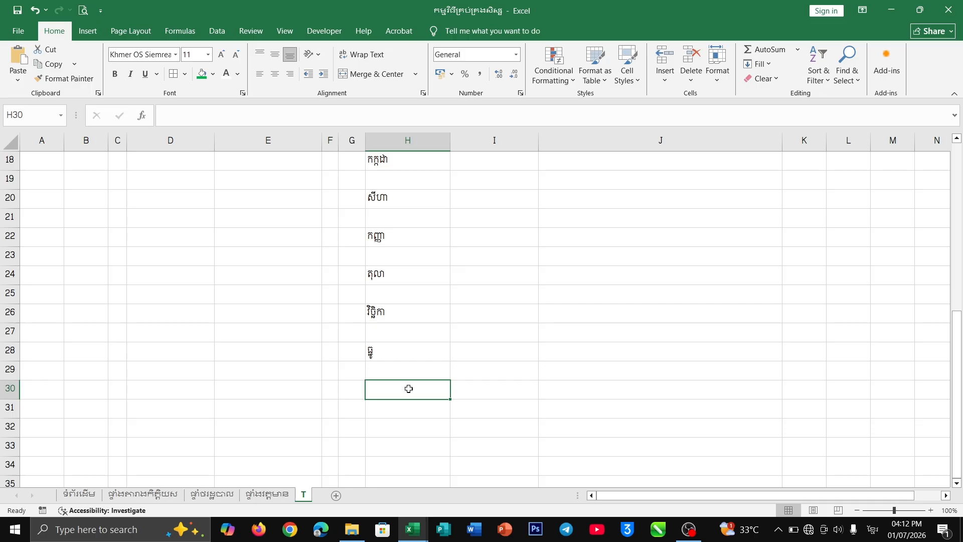
text(ធមាសទ)
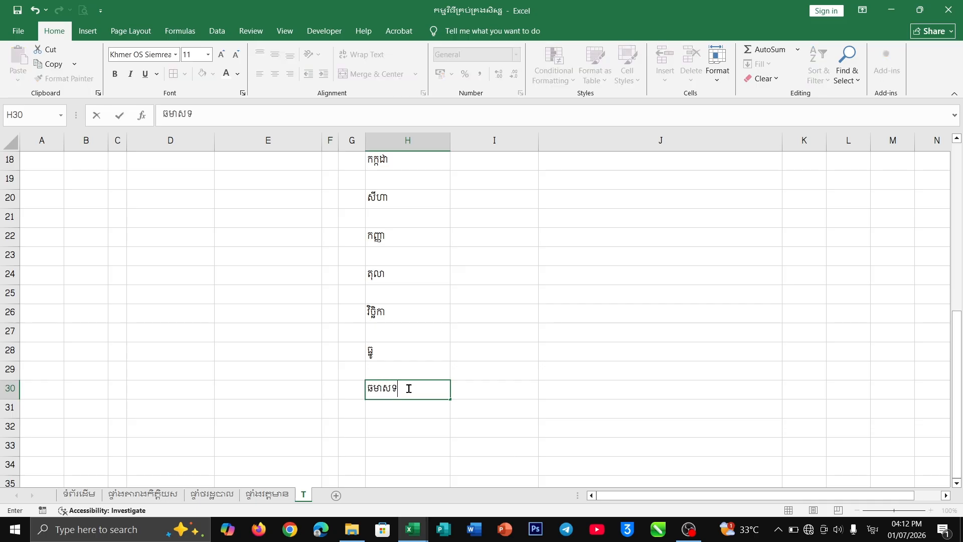
text(ី១)
key(Return)
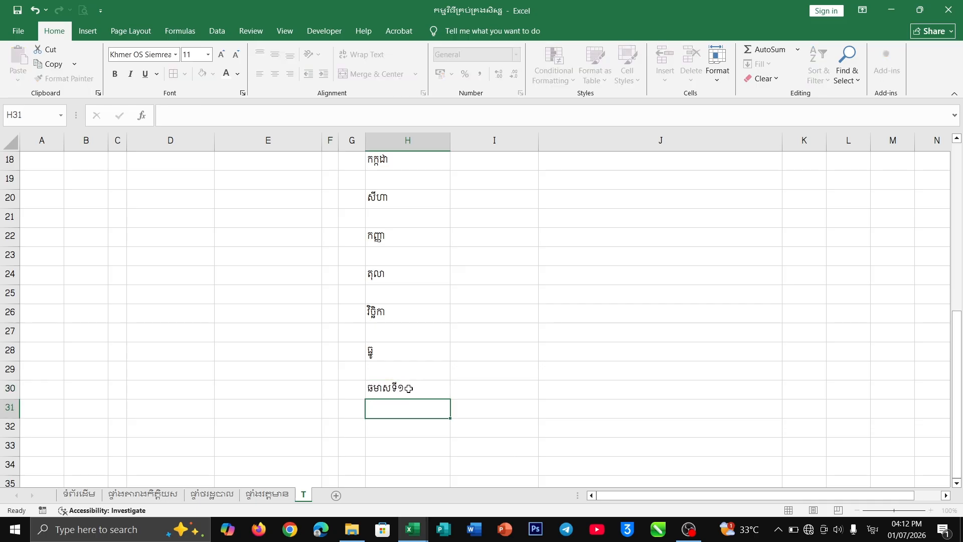
key(Return)
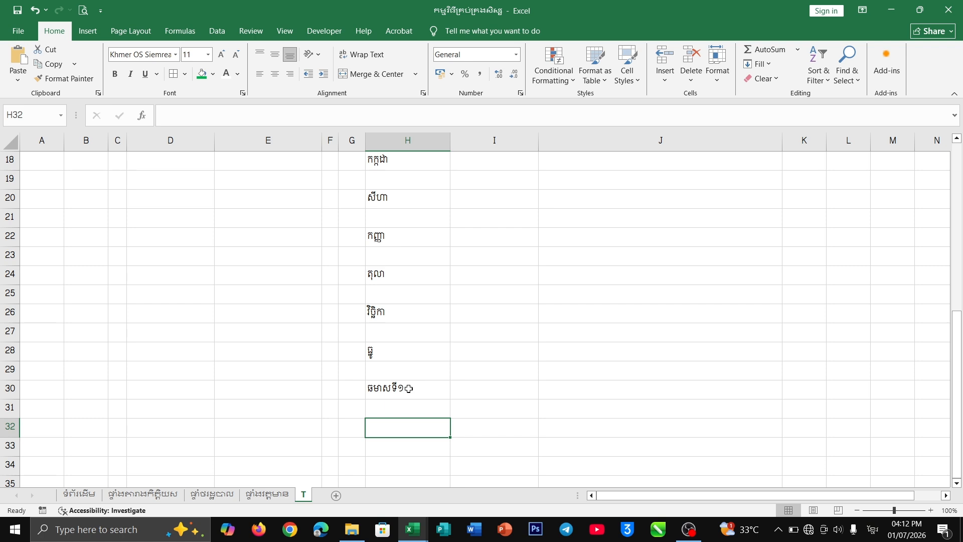
text(ធម)
text(ា)
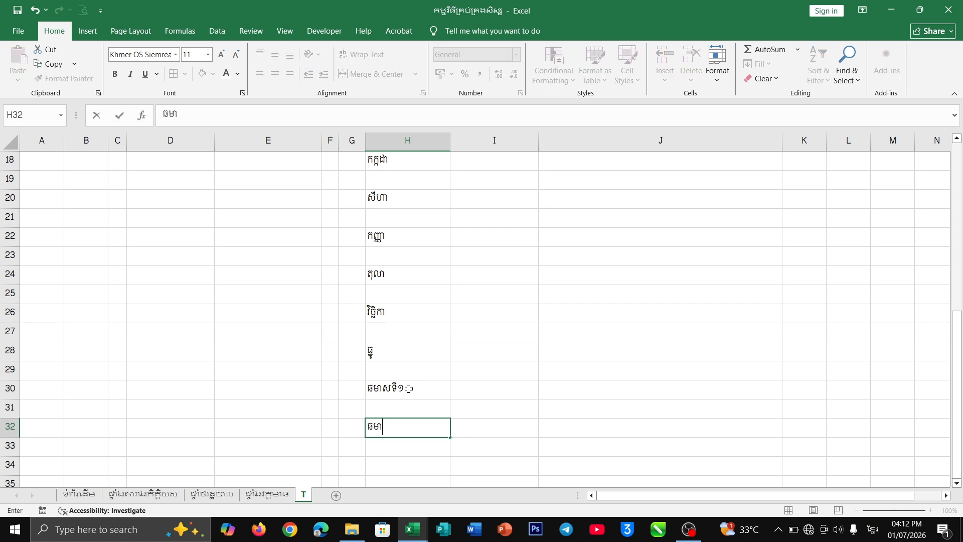
text(ស)
key(Return)
key(Return)
text(ប្រ)
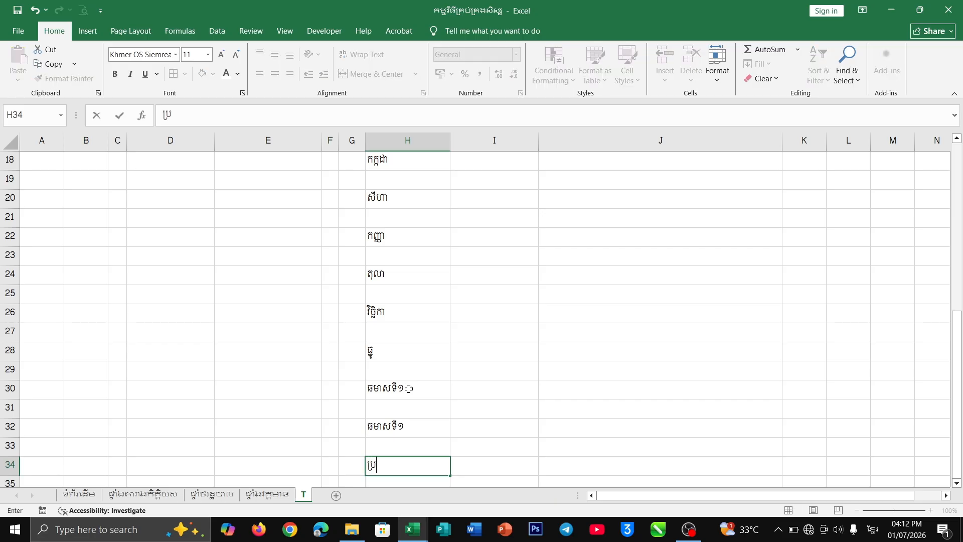
text(ចាំឆ្នាំ)
Switch to the WBS workbook and examine how the month labels are styled and merged on sheet TH
scroll(409, 389, up, 4)
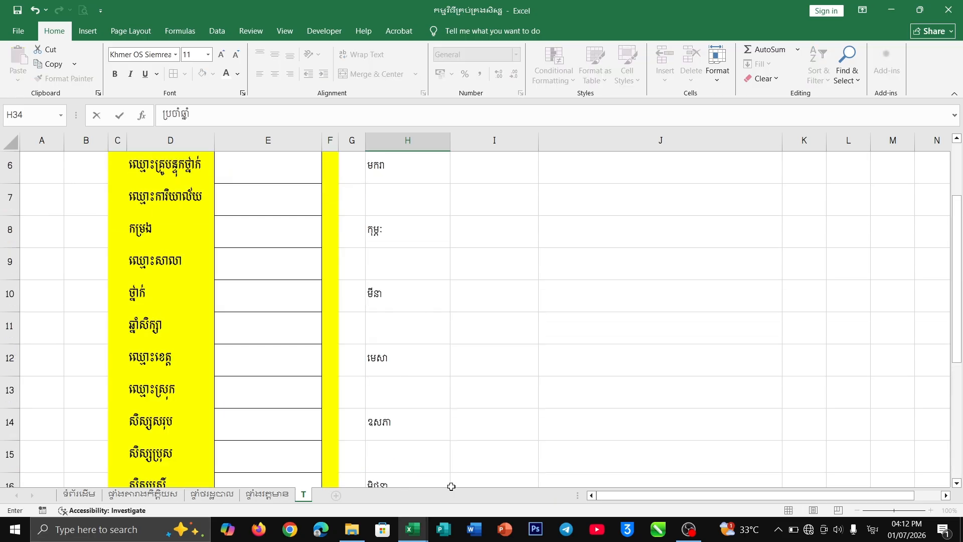
mouse_move(427, 527)
click(479, 493)
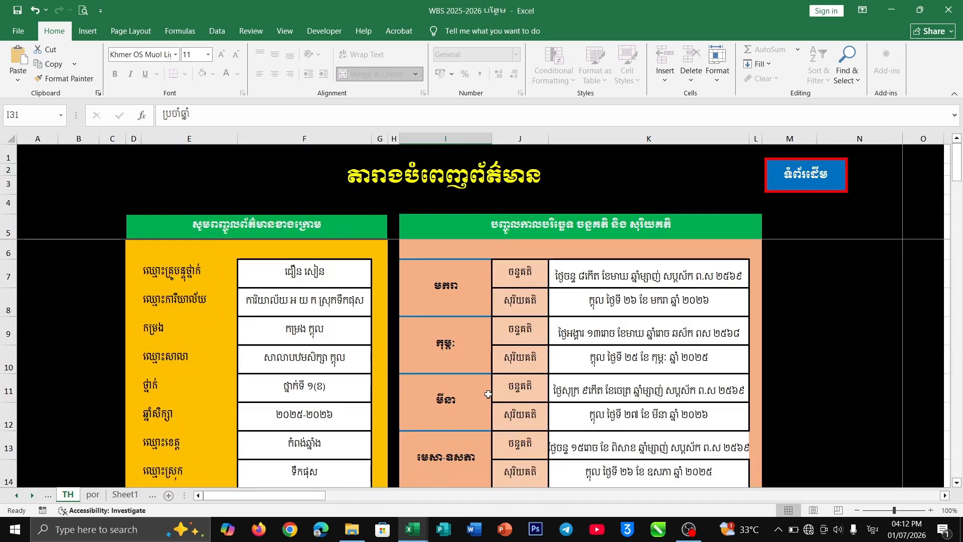
mouse_move(419, 527)
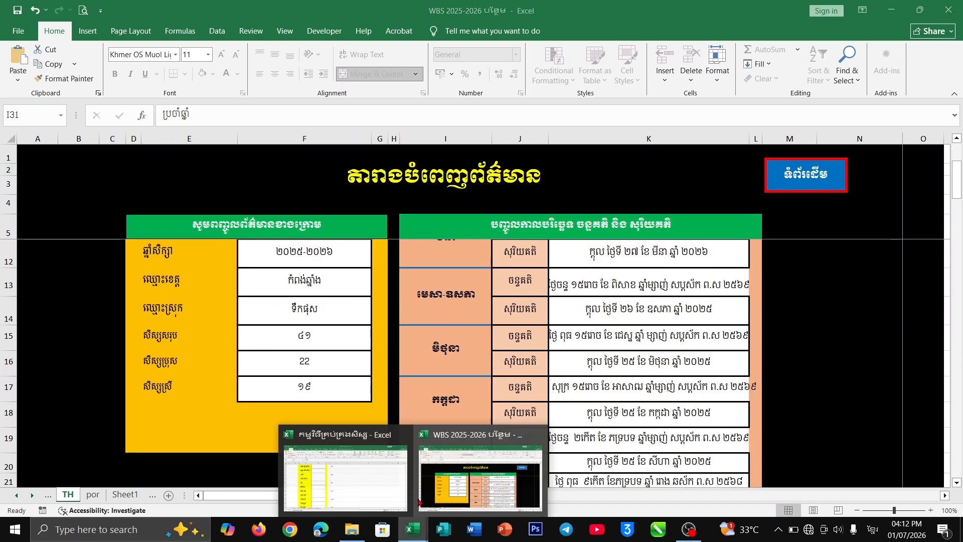
Return to sheet T, format the labels from H6 to H34 in Khmer OS Bokor, size 14, and centre them horizontally and vertically
click(393, 474)
drag(396, 266, 394, 446)
click(176, 54)
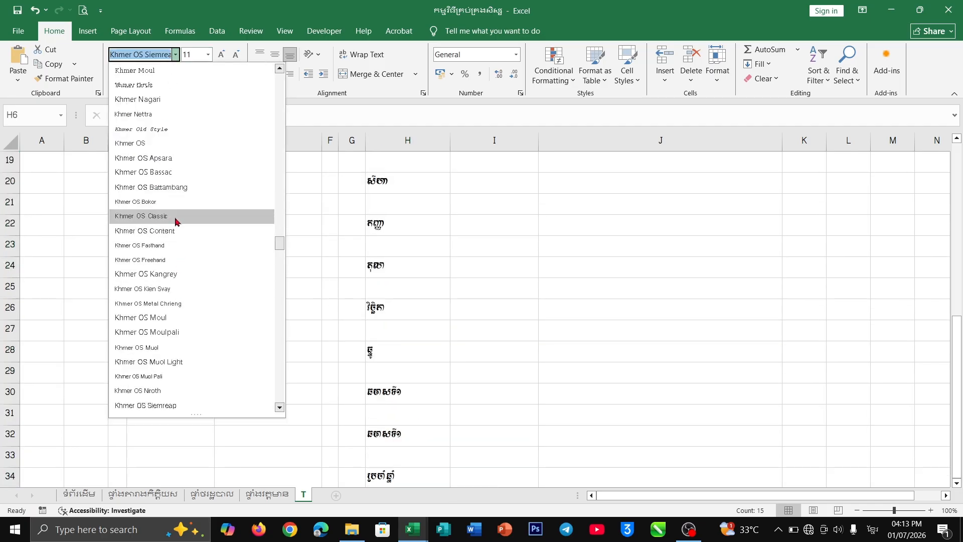
click(165, 201)
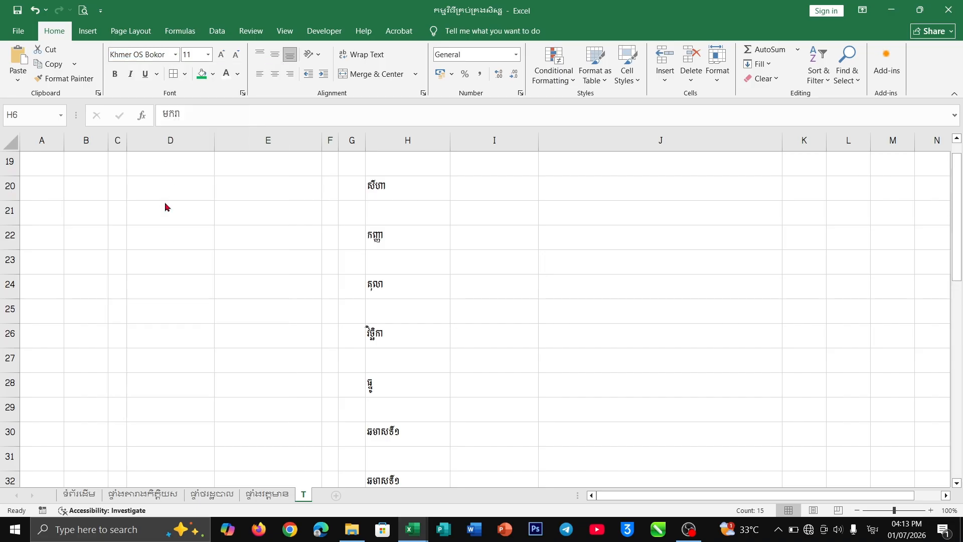
click(207, 54)
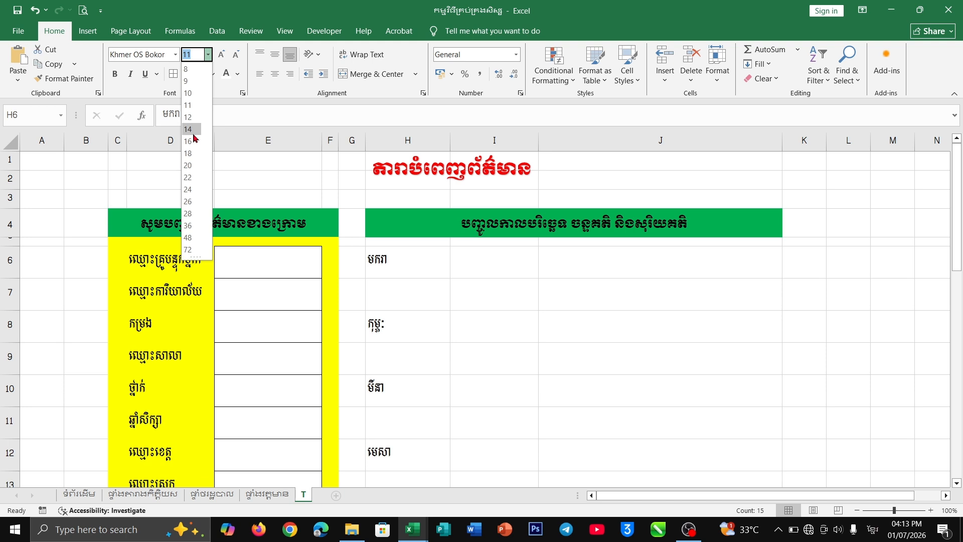
key(Escape)
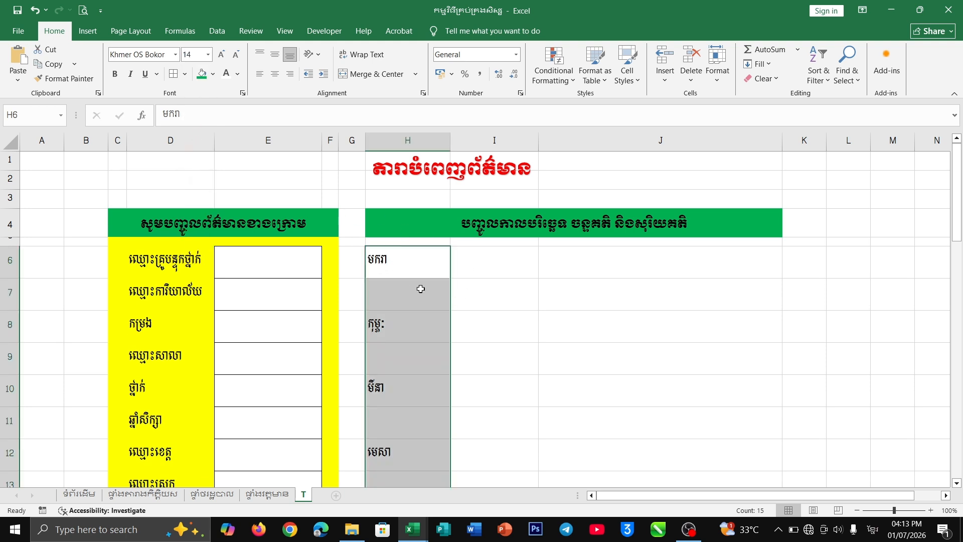
click(275, 74)
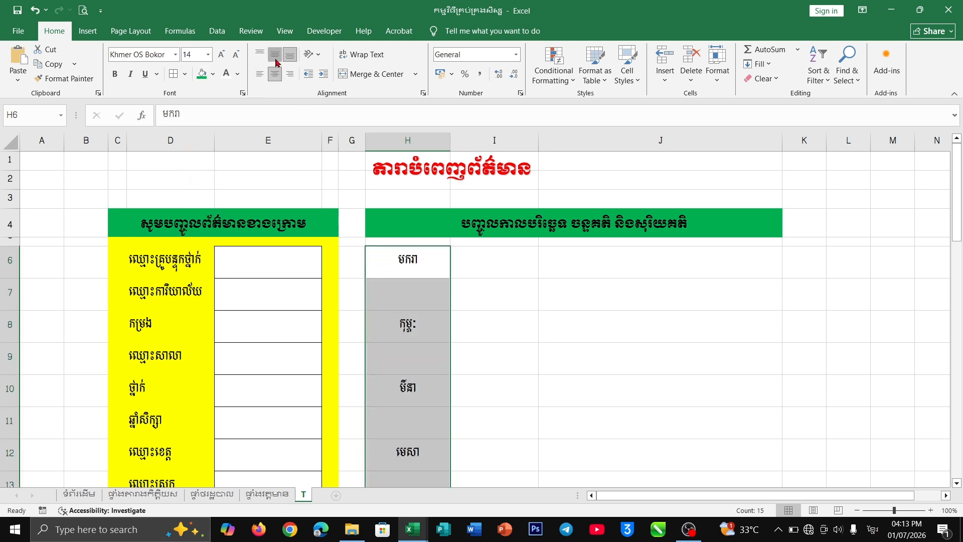
click(275, 54)
Merge and centre H6:H7 for មករា and H8:H9 for កុម្ភៈ
drag(416, 266, 415, 300)
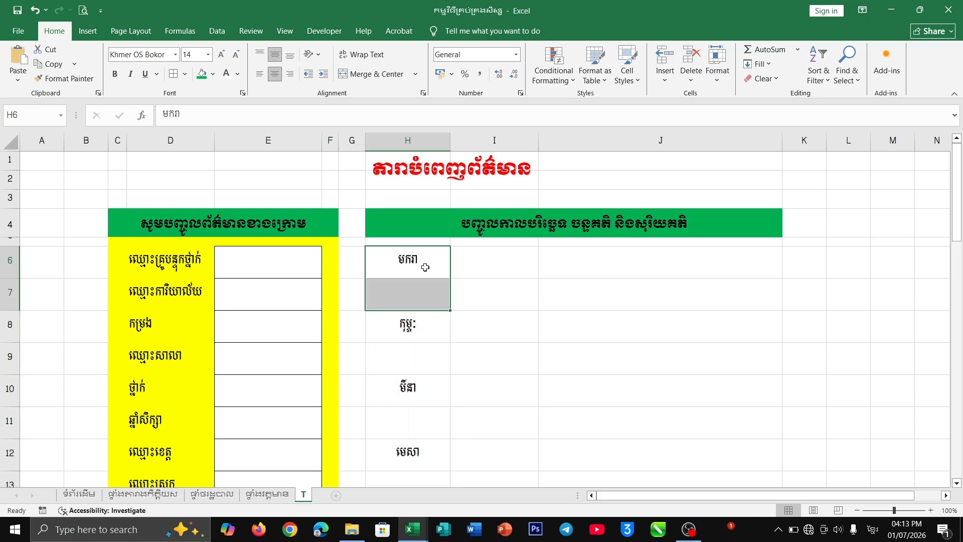
drag(427, 269, 429, 405)
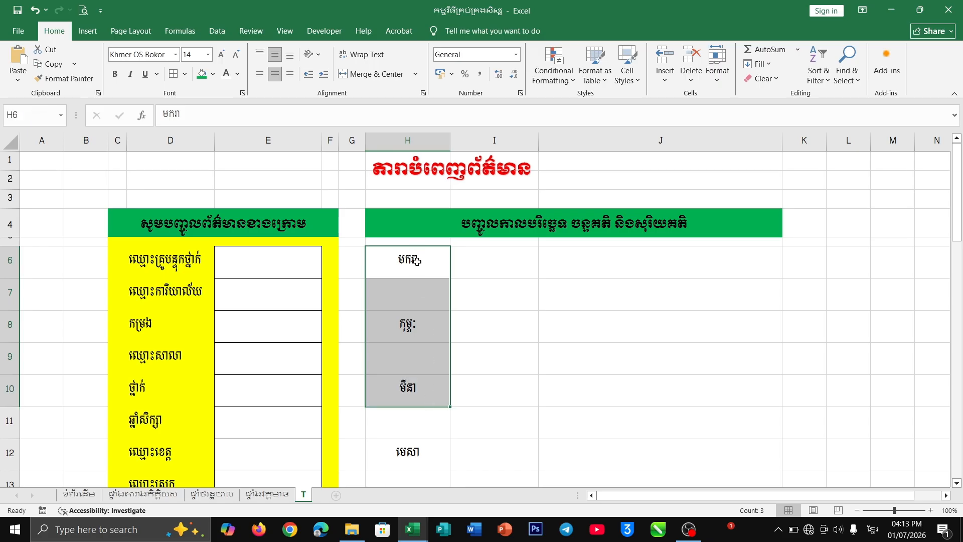
drag(416, 261, 418, 287)
click(367, 78)
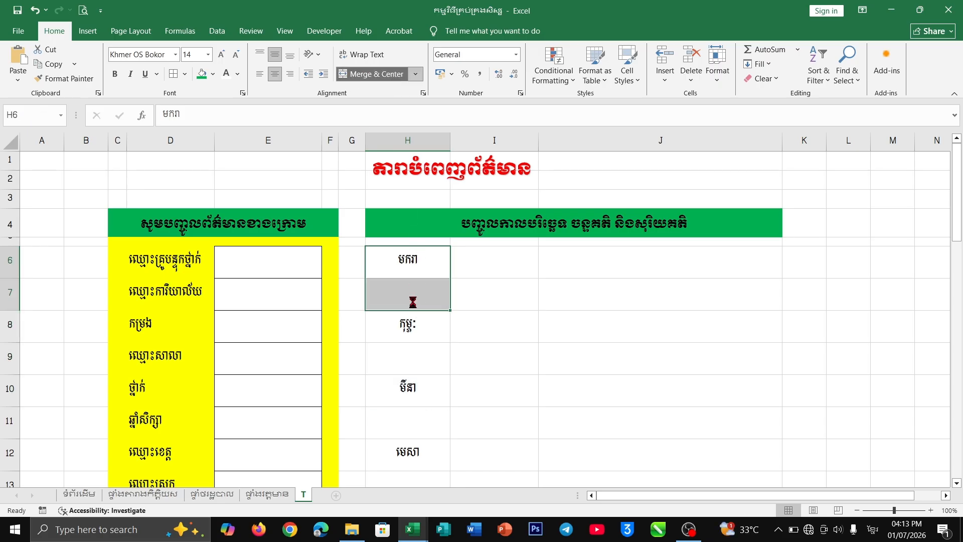
drag(409, 324, 429, 361)
click(373, 82)
Merge and centre H10:H11 for មីនា, H12:H13 for មេសា and H14:H15 for ឧសភា
scroll(442, 350, down, 1)
click(375, 80)
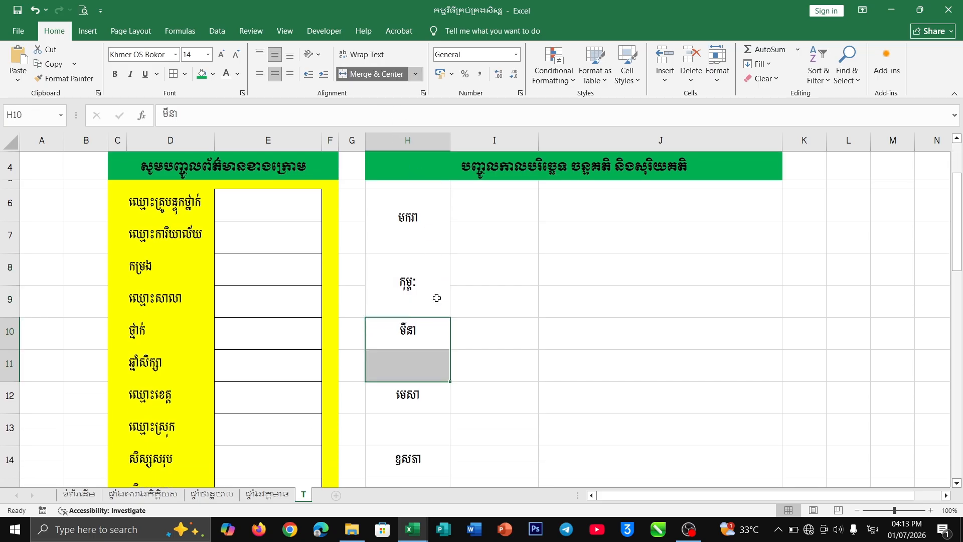
scroll(435, 311, down, 2)
drag(410, 222, 420, 257)
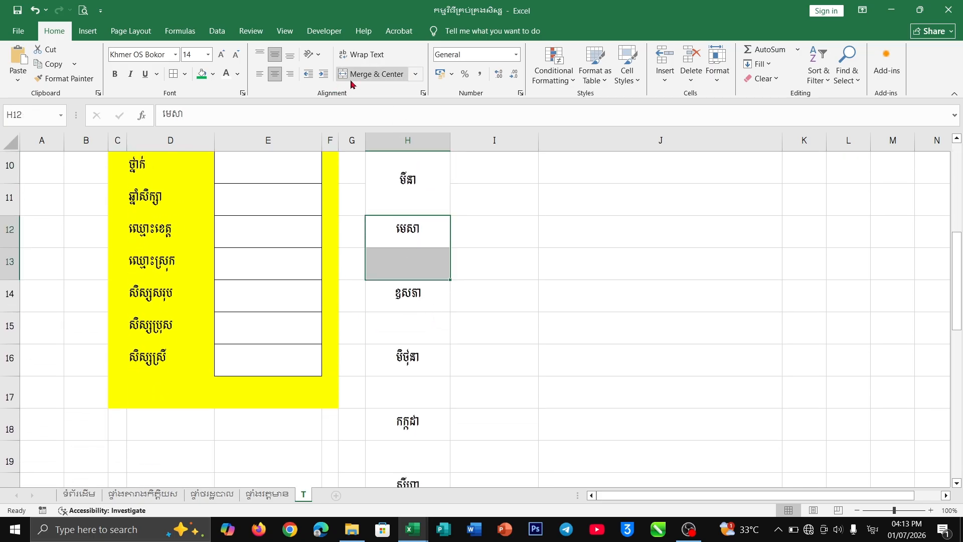
click(375, 74)
drag(408, 295, 410, 330)
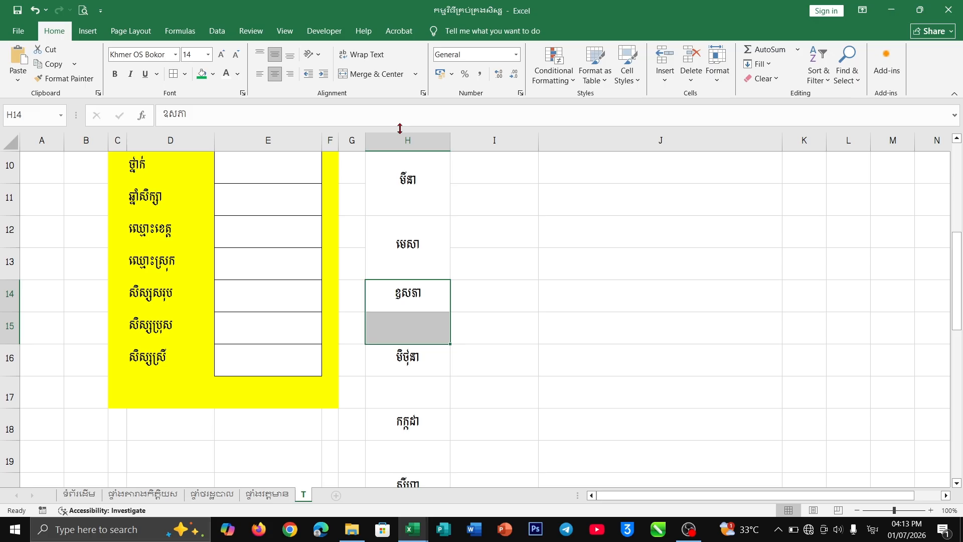
click(379, 74)
Merge and centre H16:H17 for មិថុនា and H18:H19 for កក្កដា
scroll(429, 285, down, 1)
drag(419, 258, 420, 278)
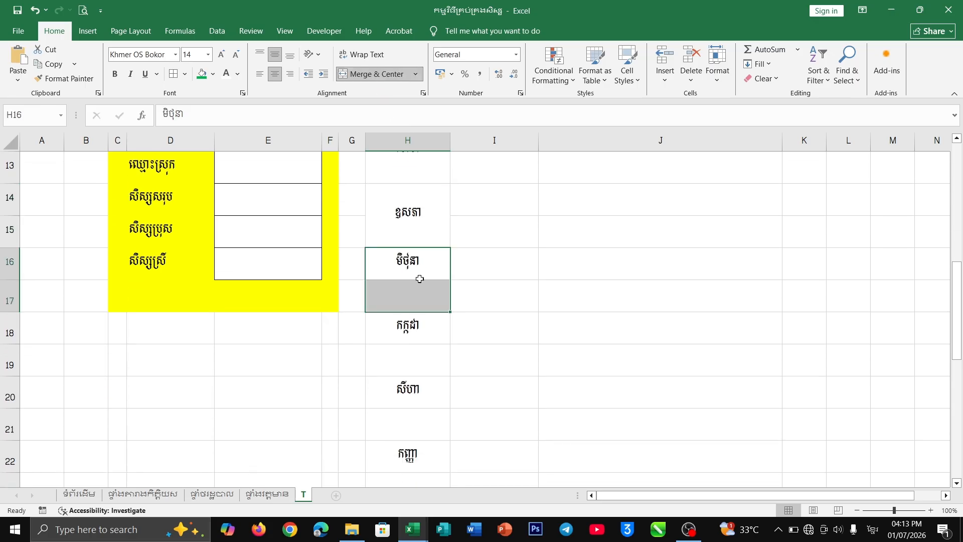
click(377, 74)
drag(417, 339, 424, 366)
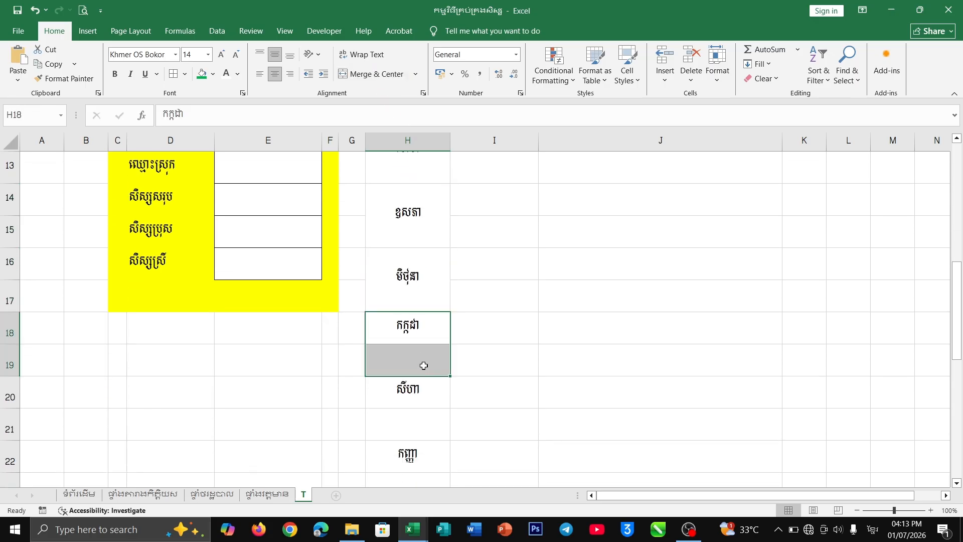
click(376, 74)
Merge and centre H20:H21 for សីហា and H22:H23 for កញ្ញា
scroll(430, 301, down, 1)
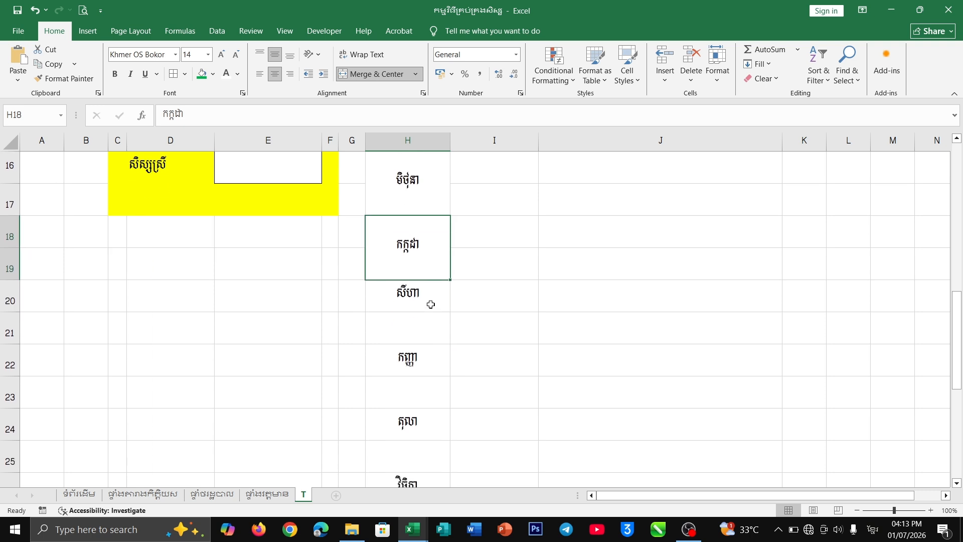
drag(430, 303, 421, 328)
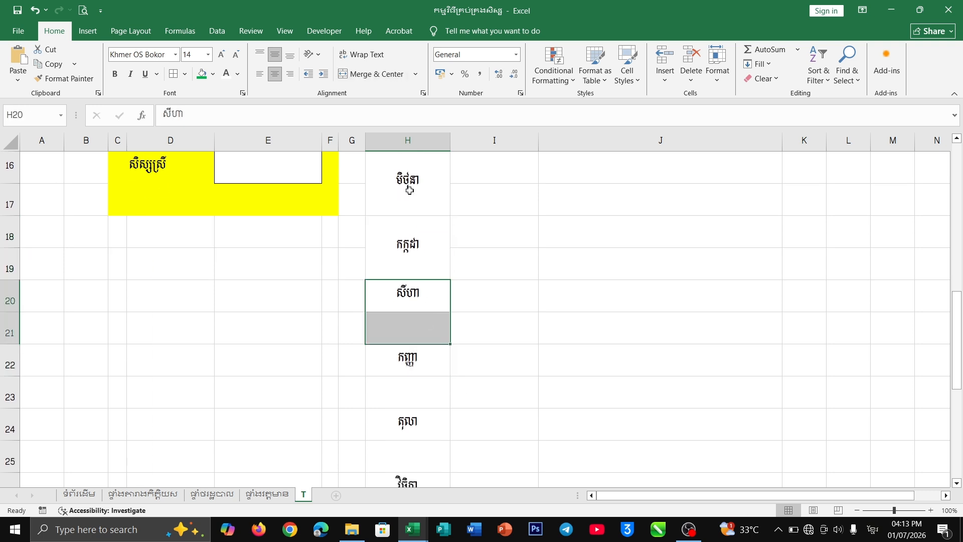
click(416, 74)
click(404, 107)
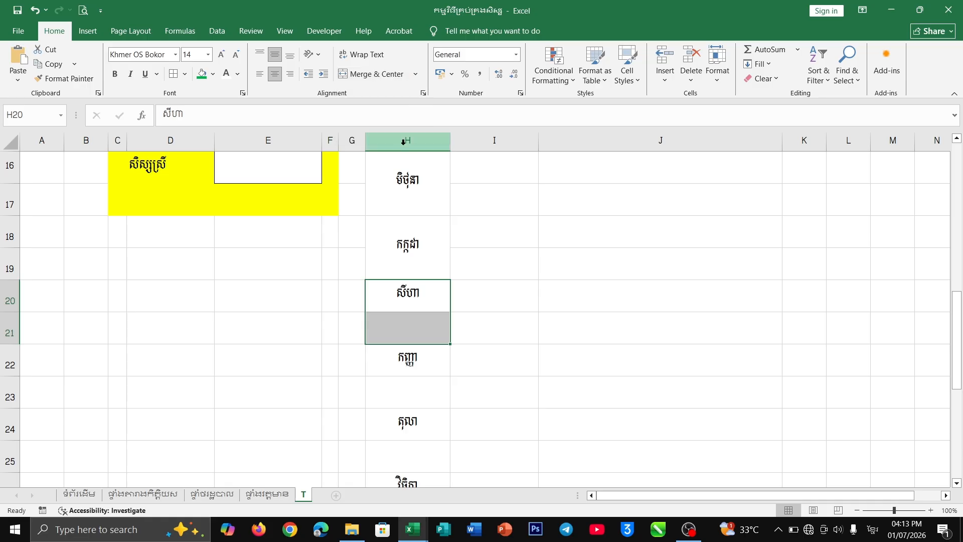
click(404, 75)
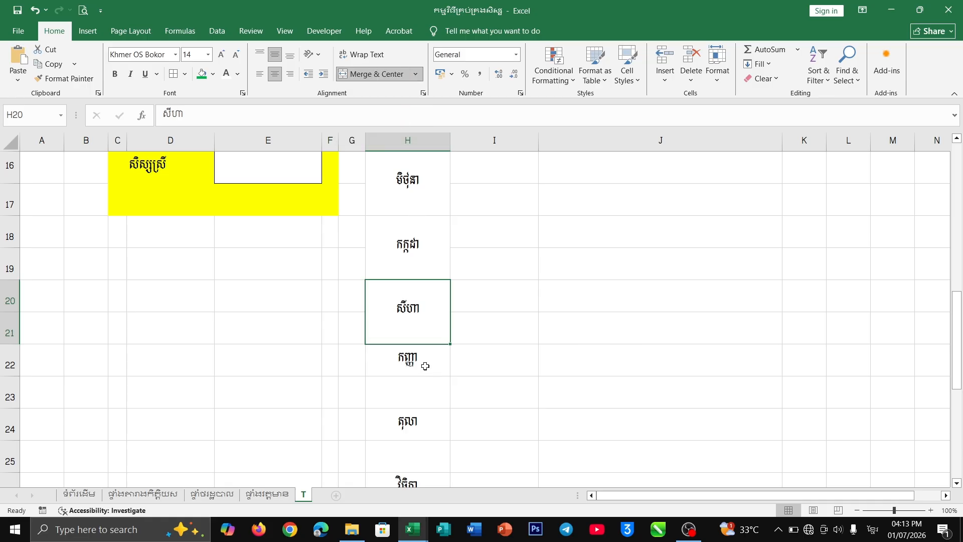
drag(425, 366, 426, 394)
click(377, 74)
Merge and centre H24:H25 for តុលា and H26:H27 for វិច្ឆិកា
scroll(410, 394, down, 1)
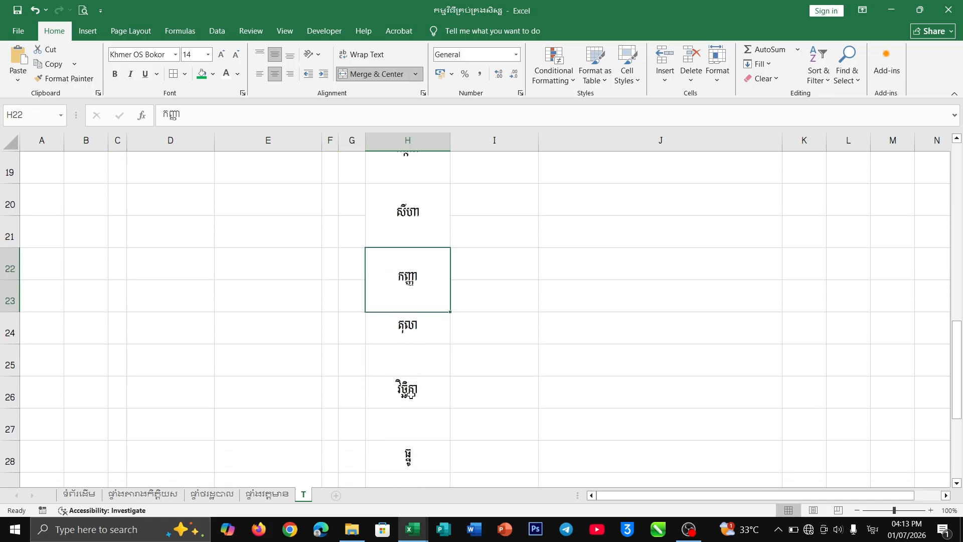
drag(415, 334, 416, 367)
click(377, 74)
scroll(436, 297, down, 2)
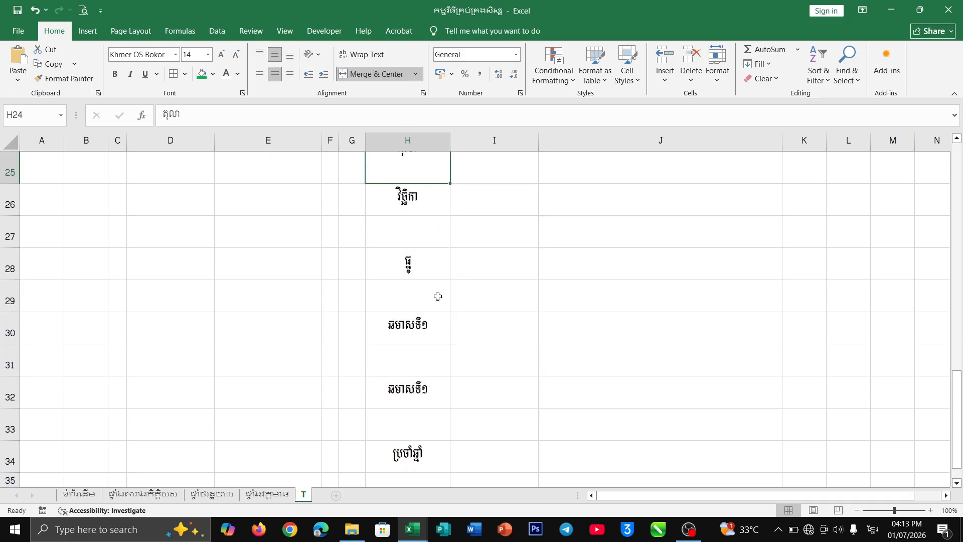
drag(417, 204, 417, 232)
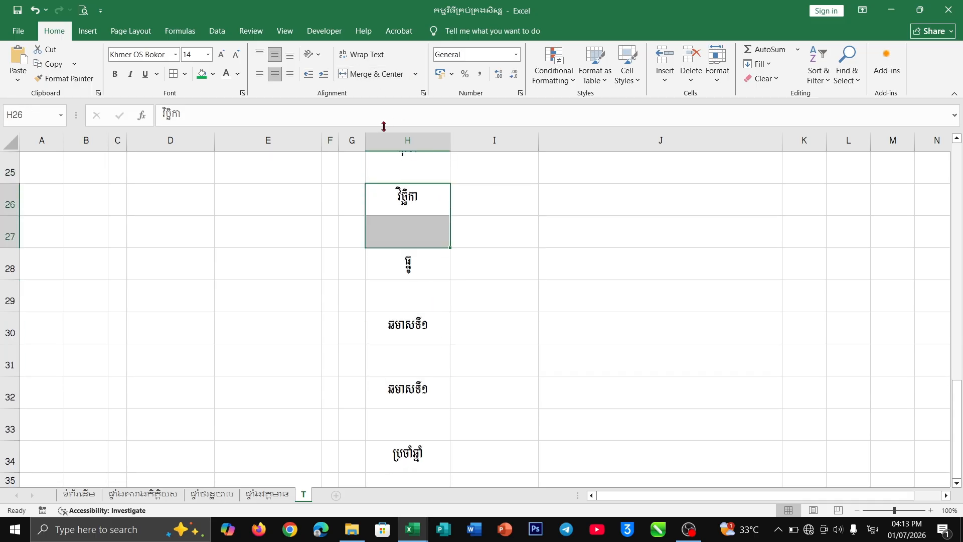
click(380, 75)
Merge and centre H28:H29 for ធ្នូ, H30:H31 and H32:H33 for the semesters, and H34:H35 for ប្រចាំឆ្នាំ
drag(415, 273, 423, 427)
click(378, 74)
click(392, 75)
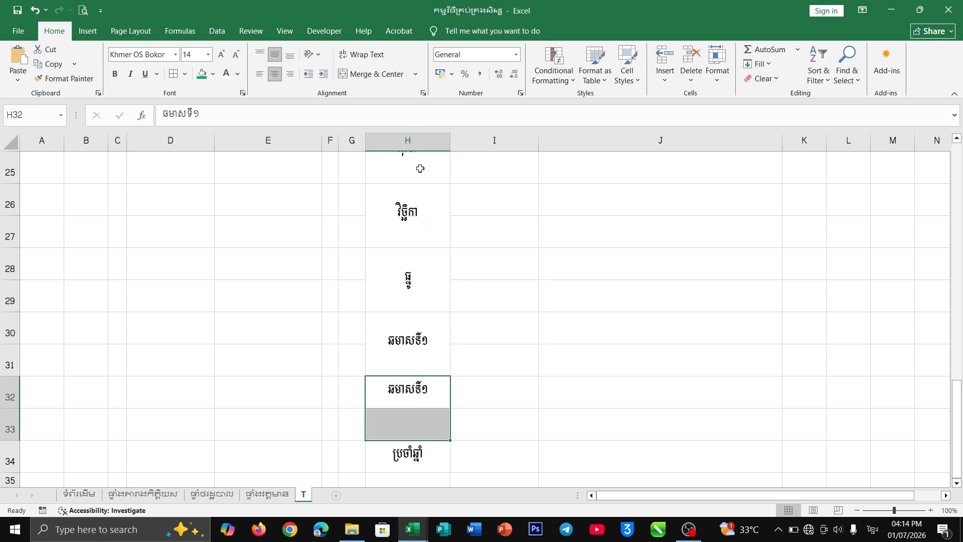
click(394, 75)
scroll(416, 318, down, 2)
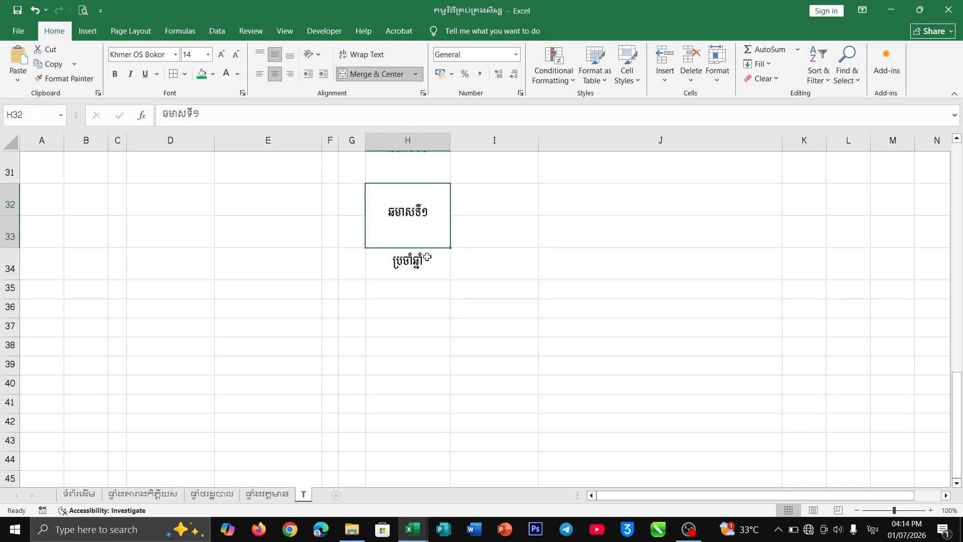
drag(421, 264, 423, 291)
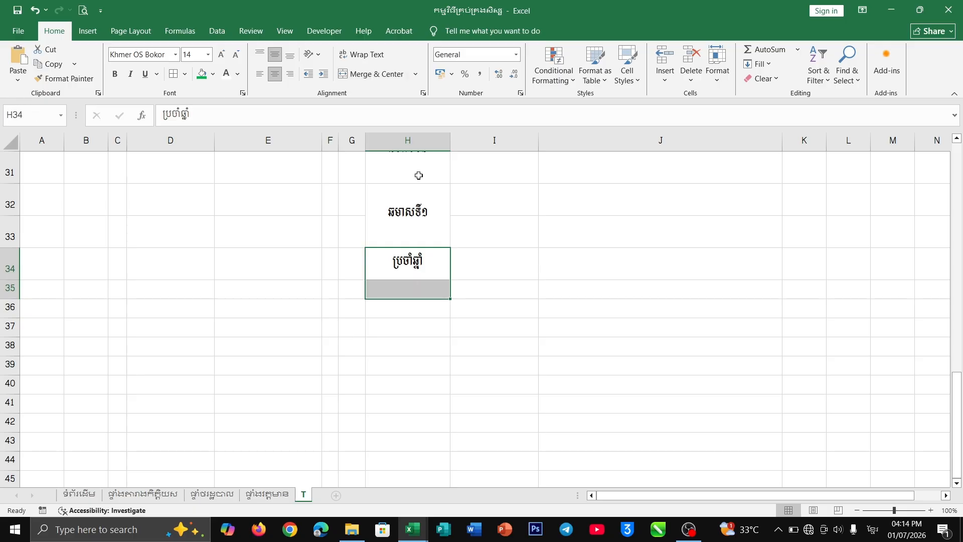
click(376, 74)
Select I6, switch to the WBS workbook and check the lunar and solar labels beside the months on sheet TH
scroll(473, 274, up, 10)
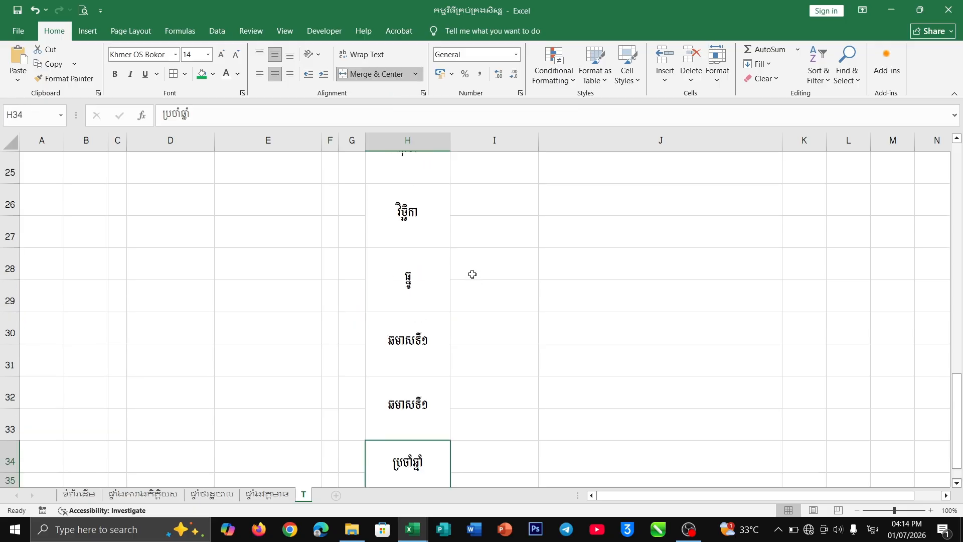
click(474, 272)
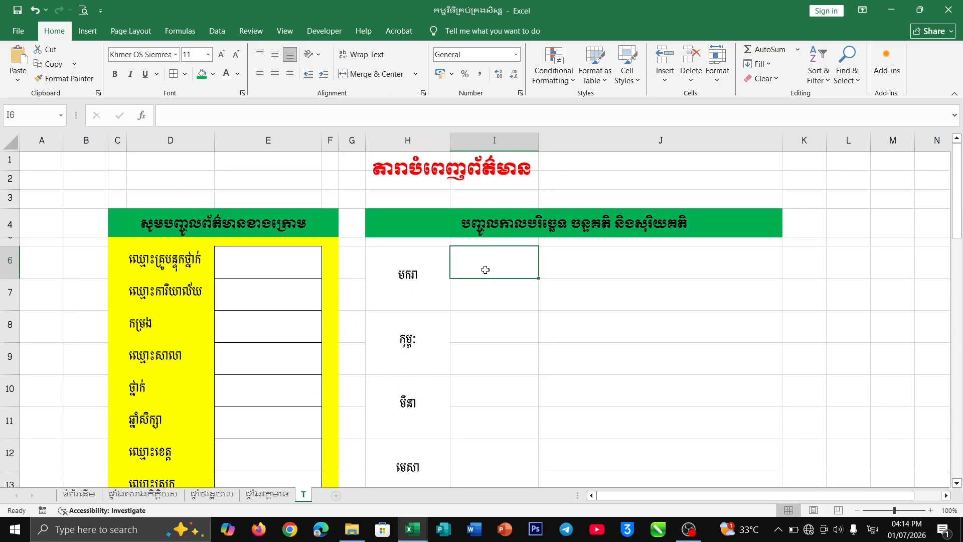
mouse_move(412, 530)
click(473, 495)
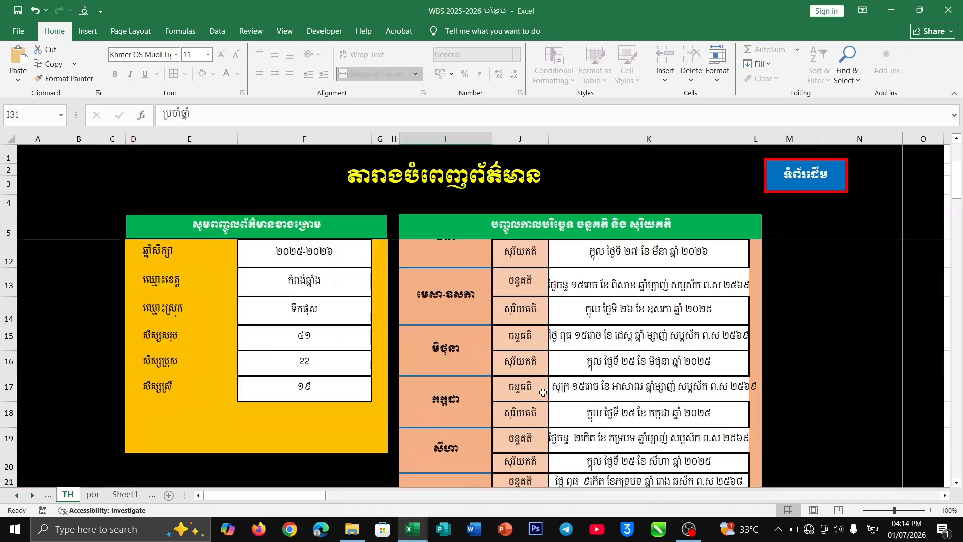
scroll(530, 306, up, 1)
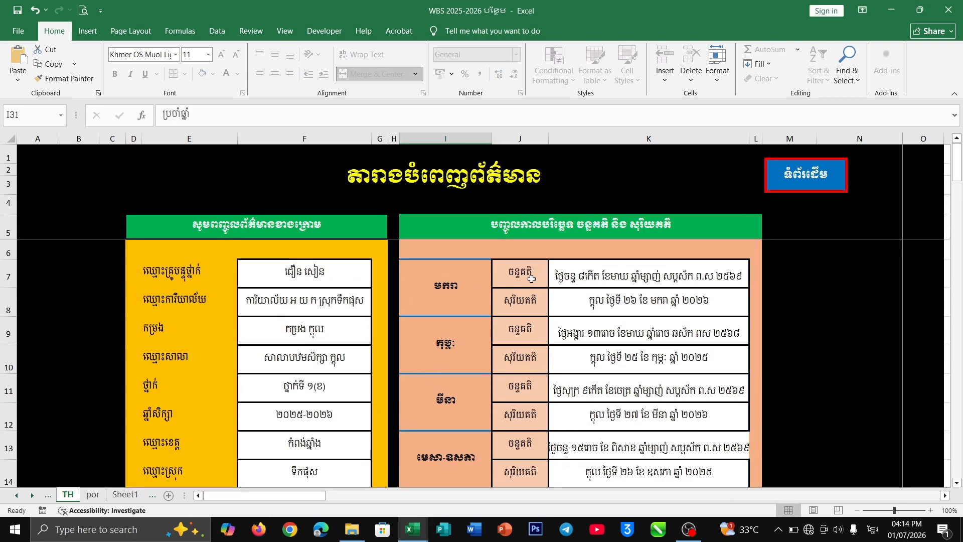
Return to sheet T of the student management workbook and enter ចន្ទគតិ in I6 and សុរិយគតិ in I7
mouse_move(409, 528)
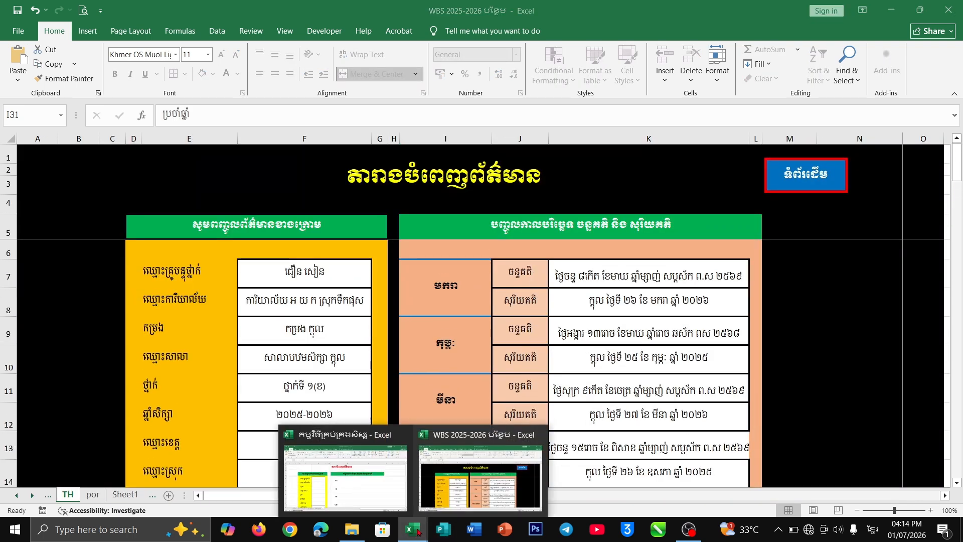
click(397, 497)
text(ប)
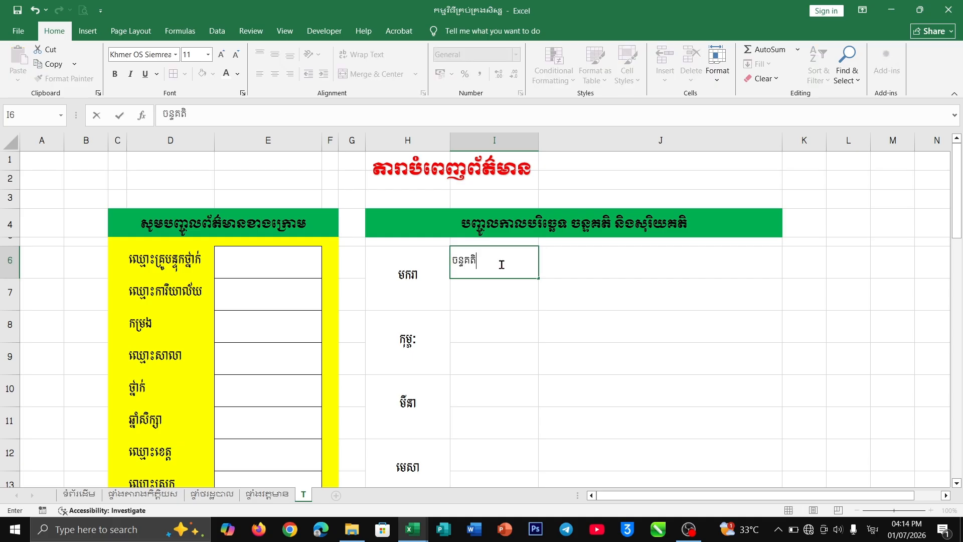
key(Return)
text(សុរិយគតិ)
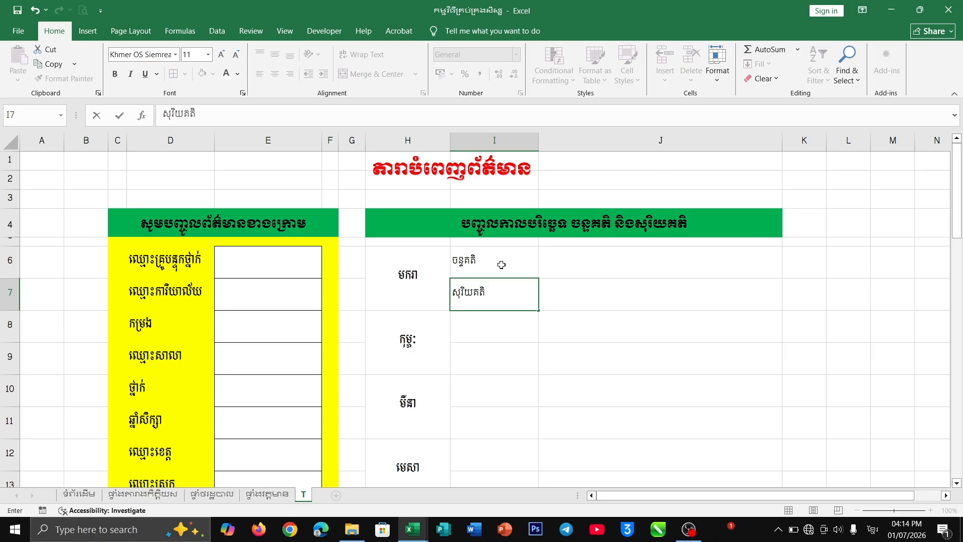
Copy the label pair from I6:I7 into I8:I9, and the resulting four cells I6:I9 into I10:I13
drag(502, 264, 496, 287)
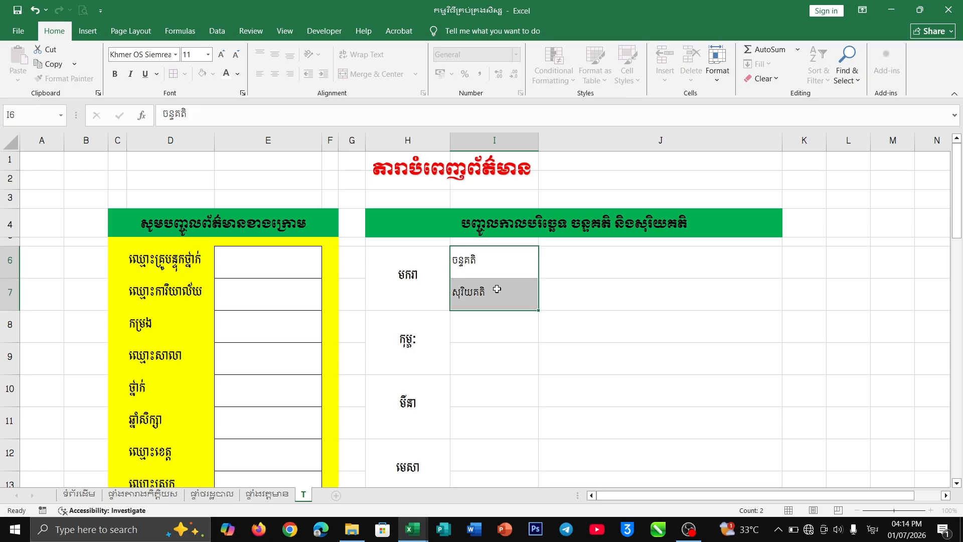
key(ctrl+c)
click(491, 330)
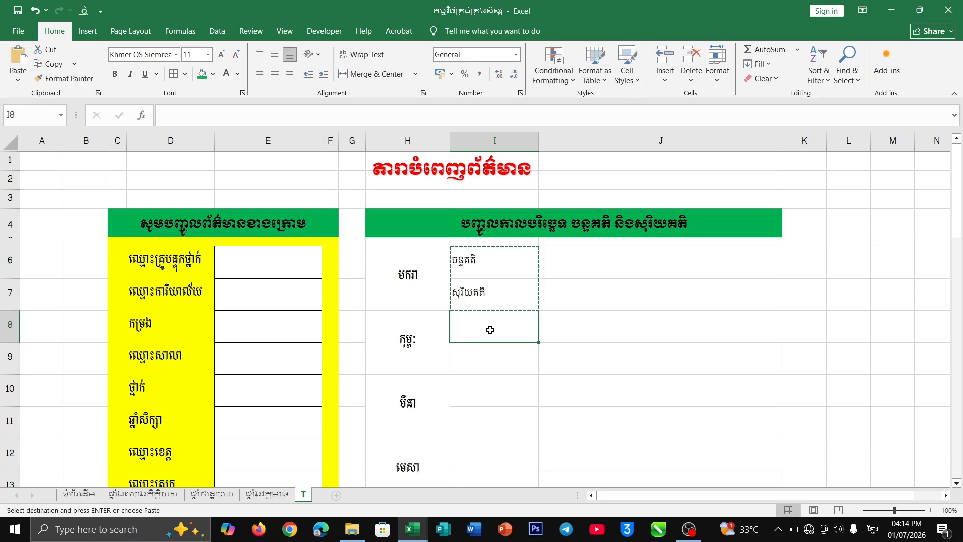
key(ctrl+v)
drag(492, 273, 485, 360)
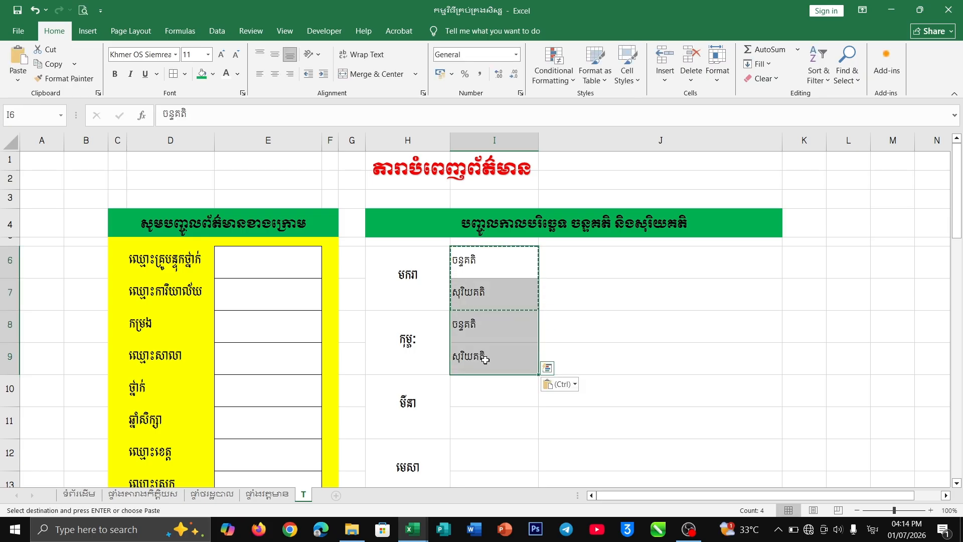
key(ctrl+c)
click(493, 396)
key(ctrl+v)
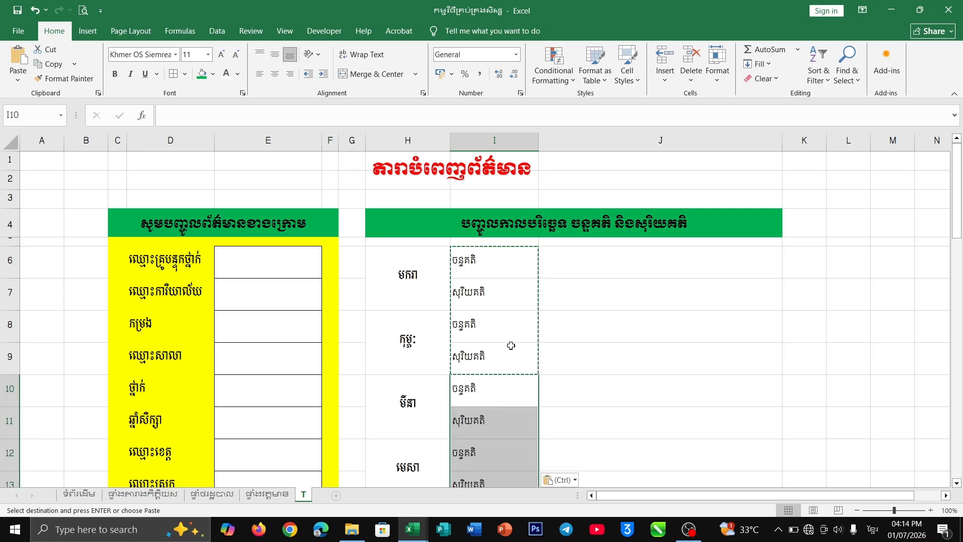
Copy the lunar and solar labels in I6:I13 and paste them into I14:I21 and I22:I29
drag(492, 261, 489, 411)
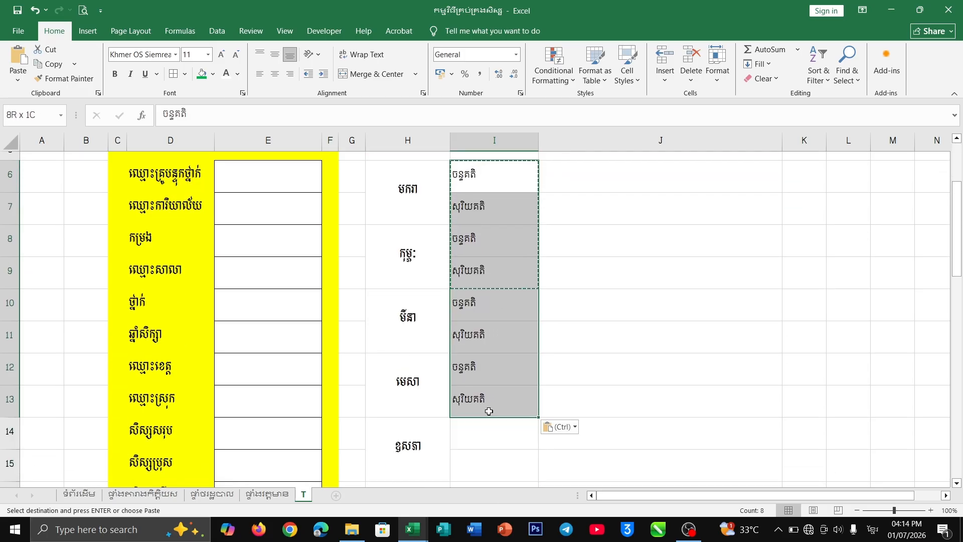
key(ctrl+c)
scroll(490, 408, down, 2)
click(483, 270)
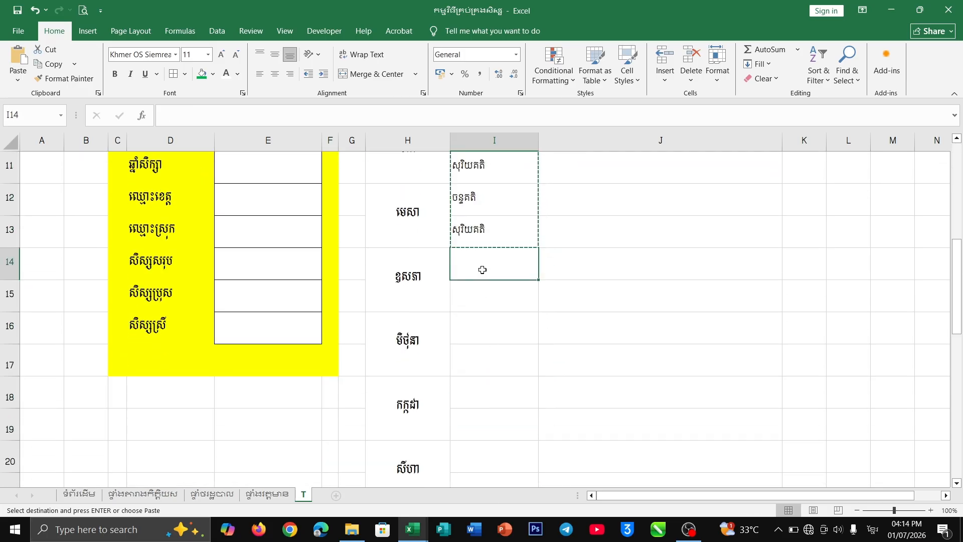
key(ctrl+v)
scroll(507, 404, down, 3)
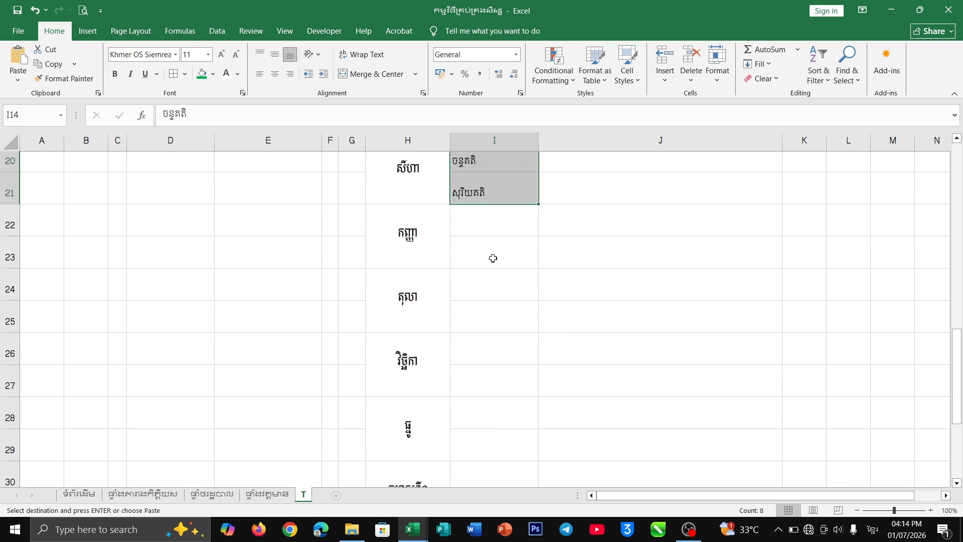
click(482, 240)
key(ctrl+v)
Paste the copied label block at I30 and delete the surplus labels in I36:I37
scroll(491, 295, down, 2)
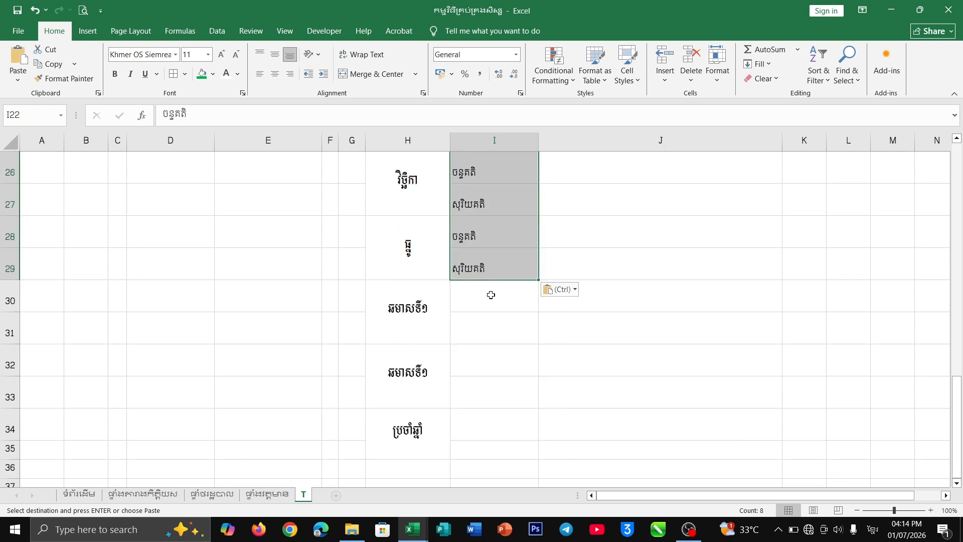
click(491, 295)
key(ctrl+v)
scroll(494, 300, down, 3)
scroll(495, 308, up, 2)
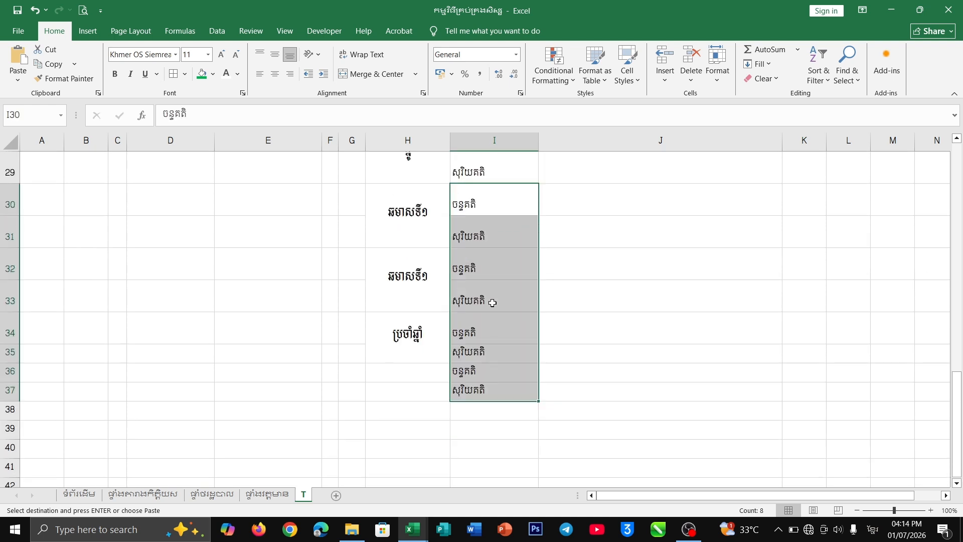
drag(473, 372, 476, 391)
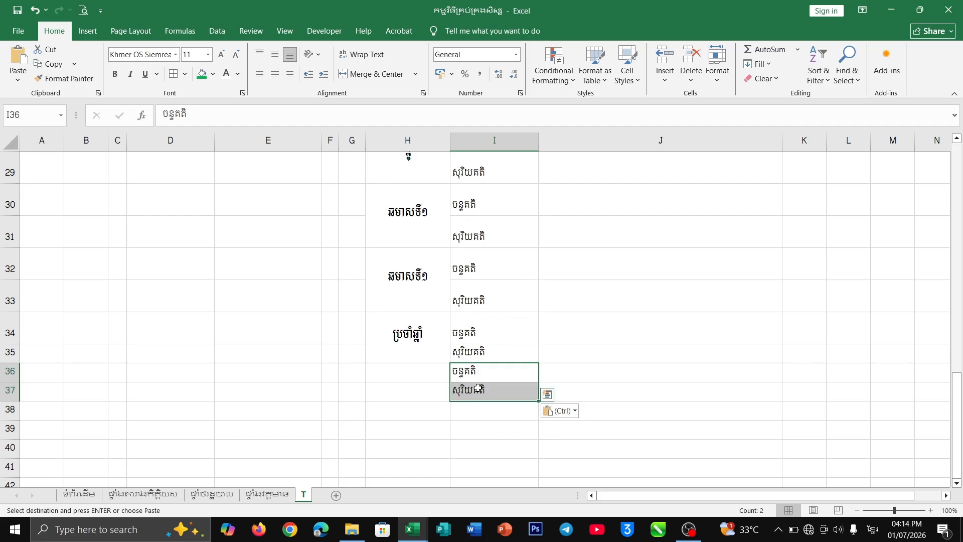
key(Delete)
click(617, 267)
Examine the lunar and solar date table on the TH sheet of the WBS workbook, then return to sheet T
scroll(474, 296, up, 9)
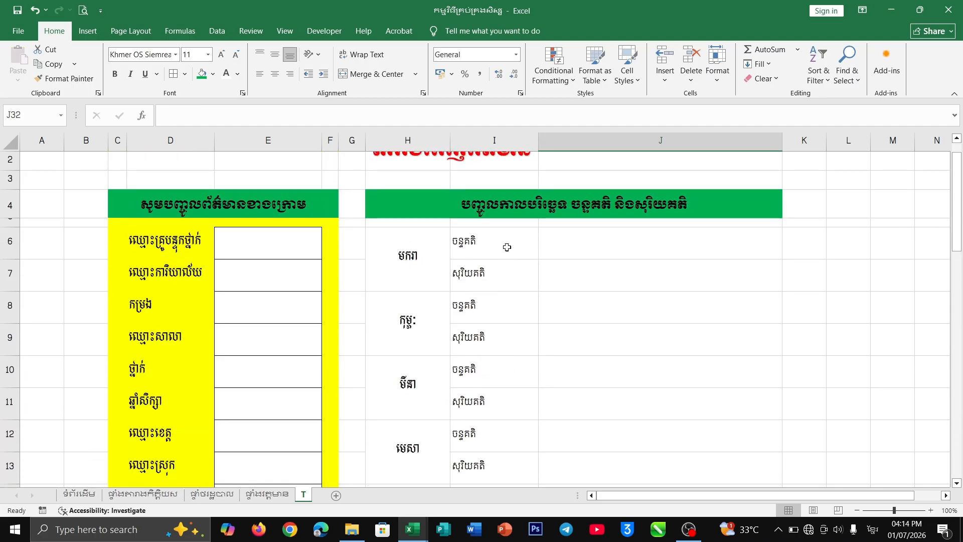
scroll(507, 248, down, 1)
scroll(501, 257, up, 1)
click(574, 251)
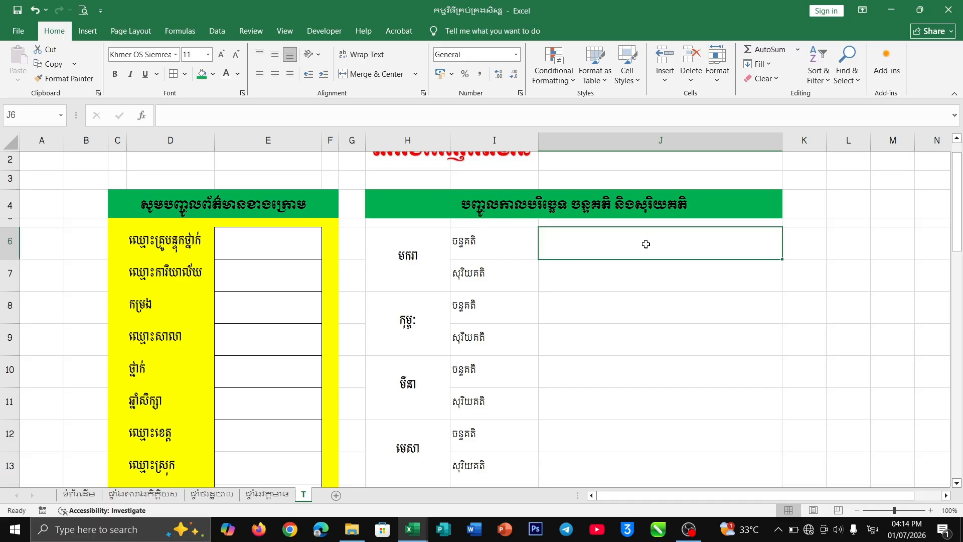
mouse_move(413, 529)
click(471, 474)
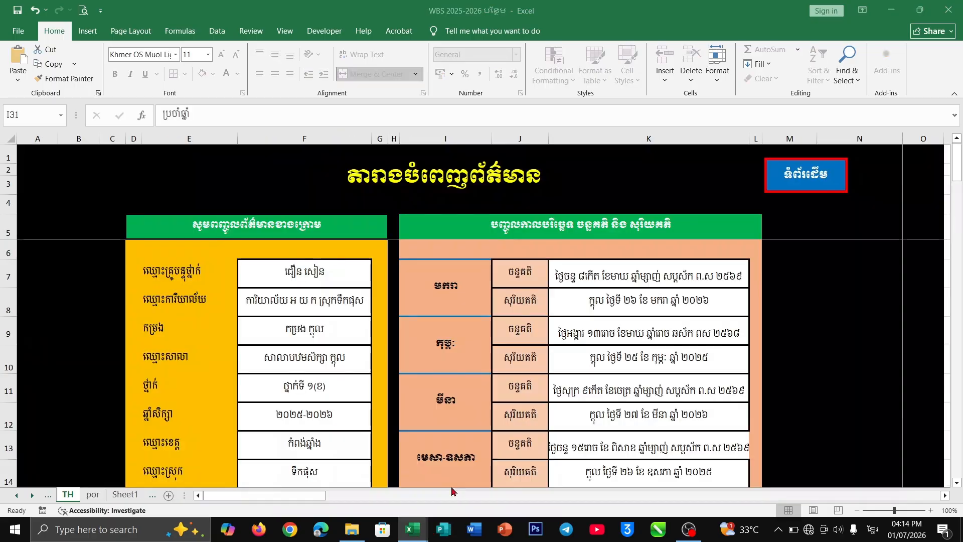
scroll(519, 282, down, 6)
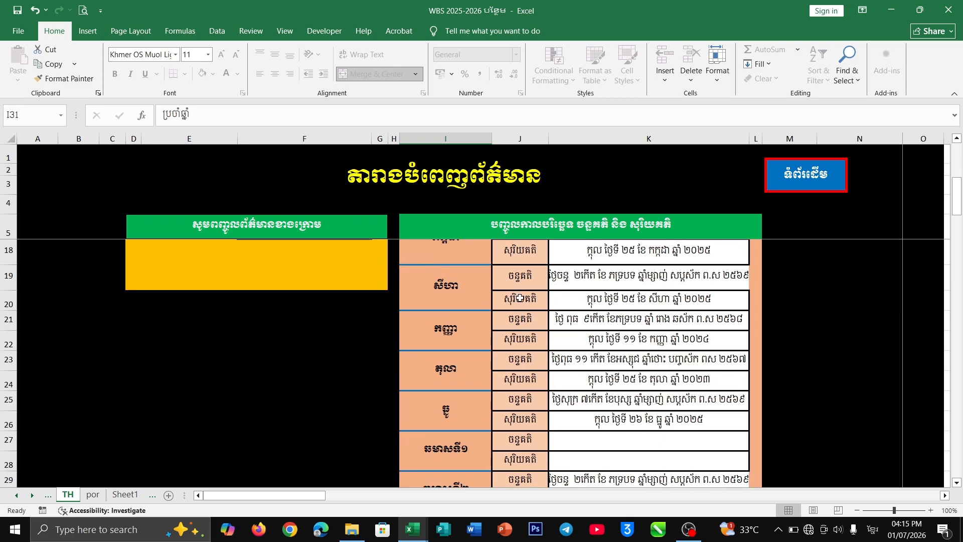
scroll(510, 337, up, 5)
scroll(510, 337, up, 1)
mouse_move(412, 530)
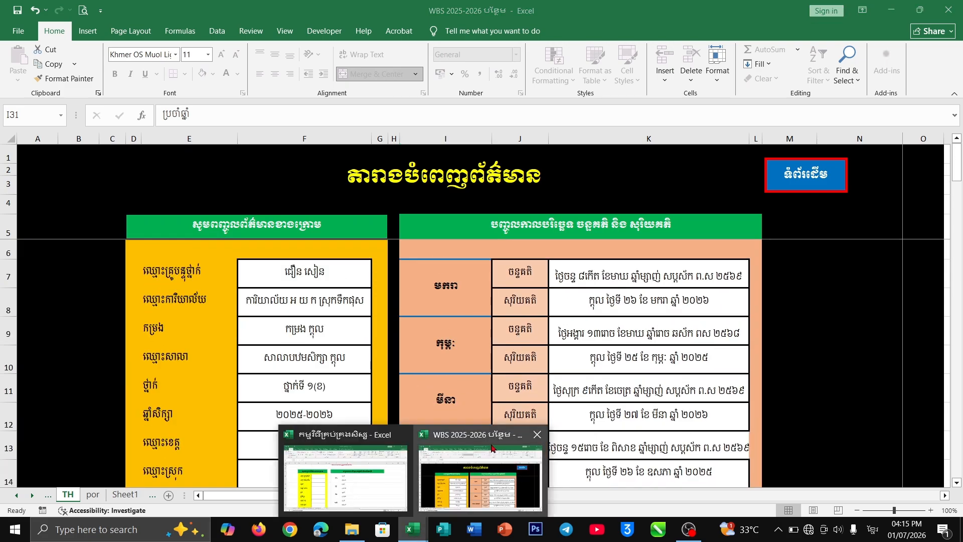
click(351, 474)
Set the lunar and solar labels in I6:I35 to Khmer OS Battambang, size 12
scroll(479, 291, up, 1)
drag(464, 258, 482, 419)
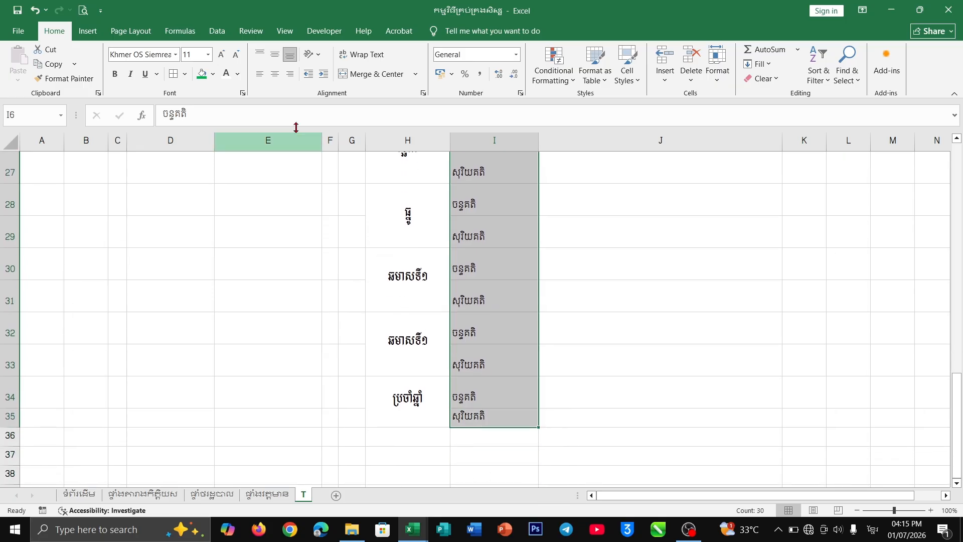
click(175, 55)
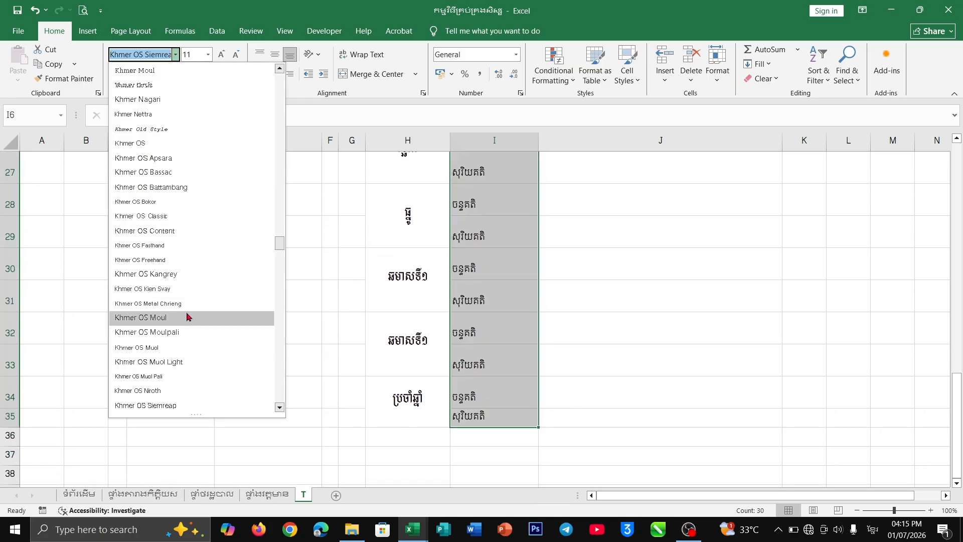
scroll(190, 389, down, 2)
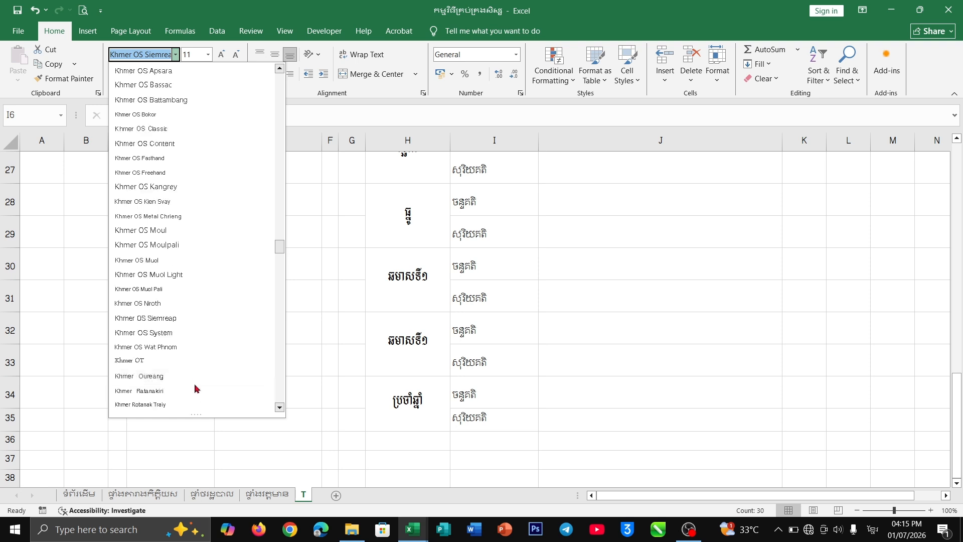
click(166, 100)
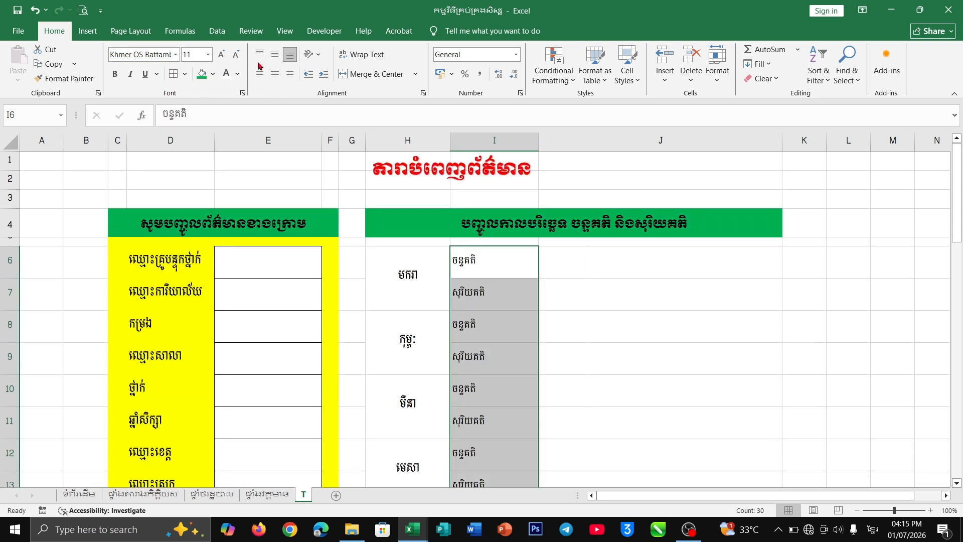
click(208, 57)
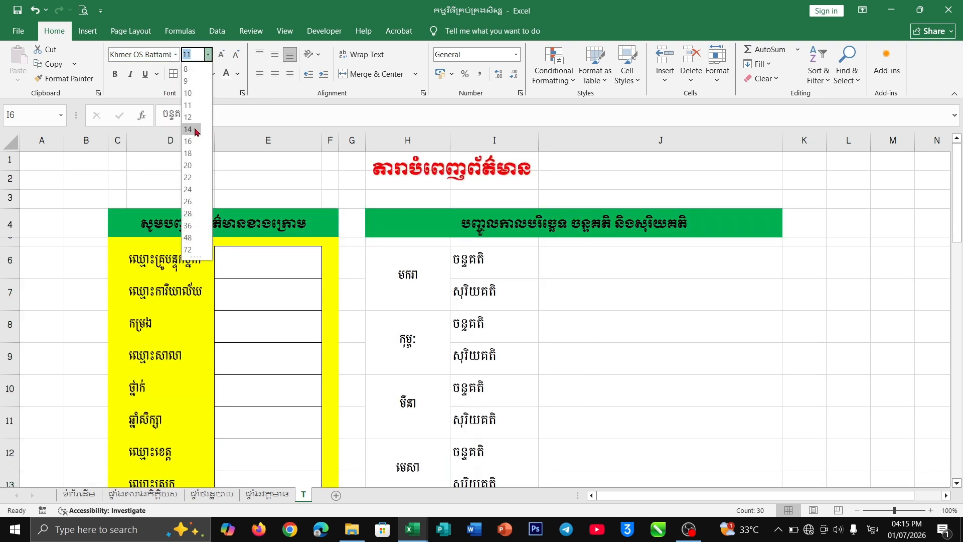
click(189, 117)
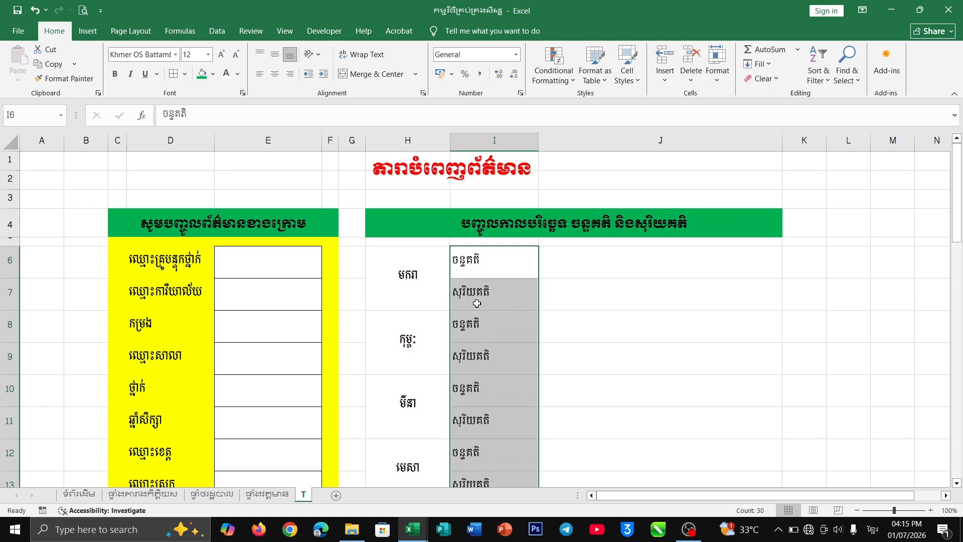
click(476, 303)
click(481, 260)
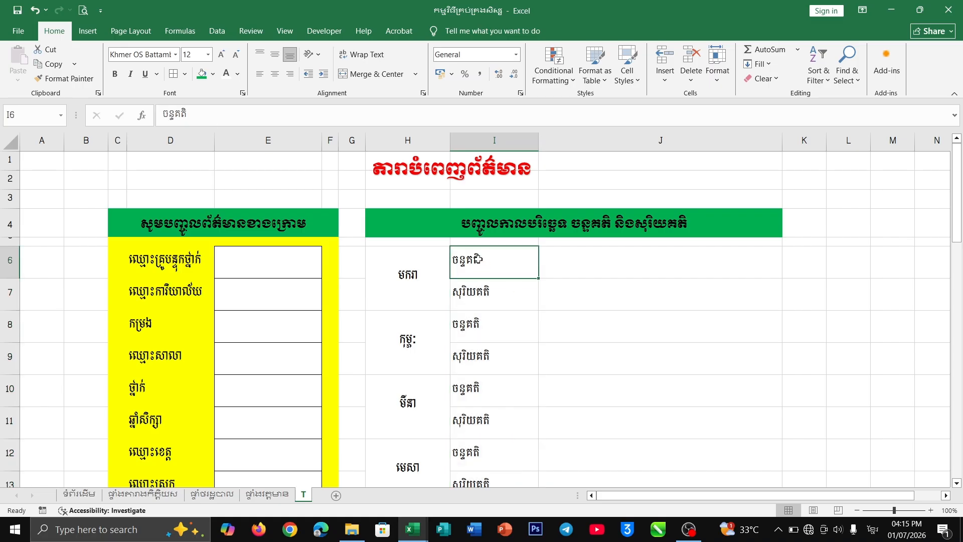
Centre the lunar and solar labels in I6:I35 horizontally, keeping their bottom alignment
drag(488, 269, 467, 422)
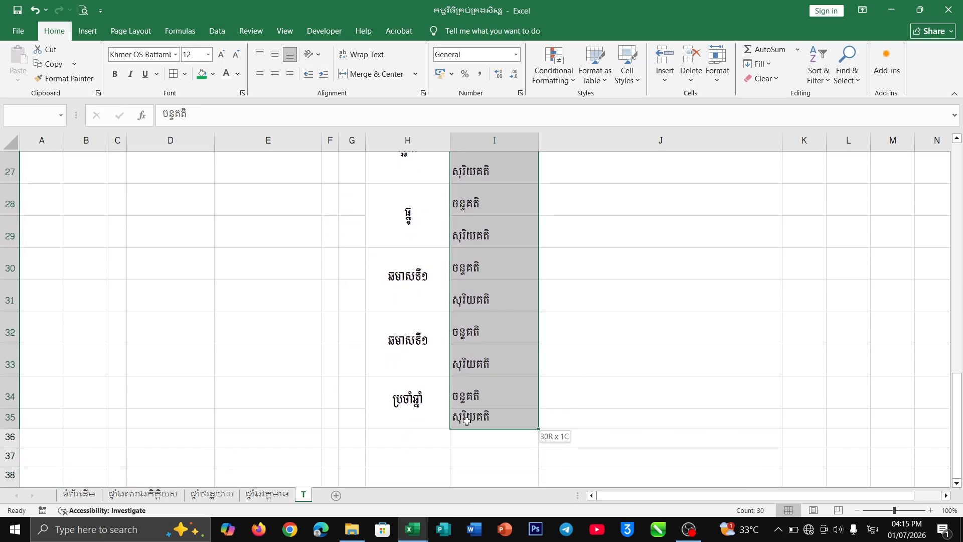
click(271, 78)
click(277, 59)
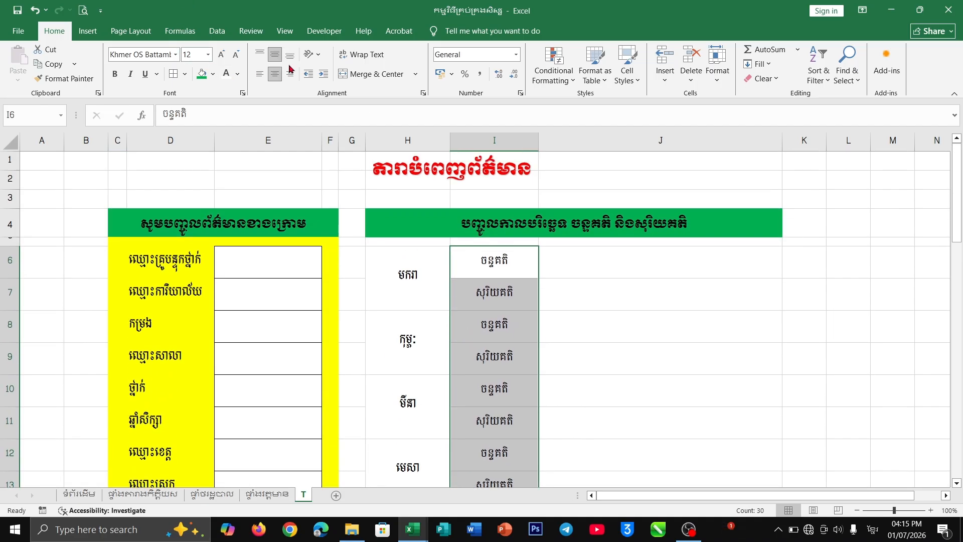
click(278, 59)
click(257, 76)
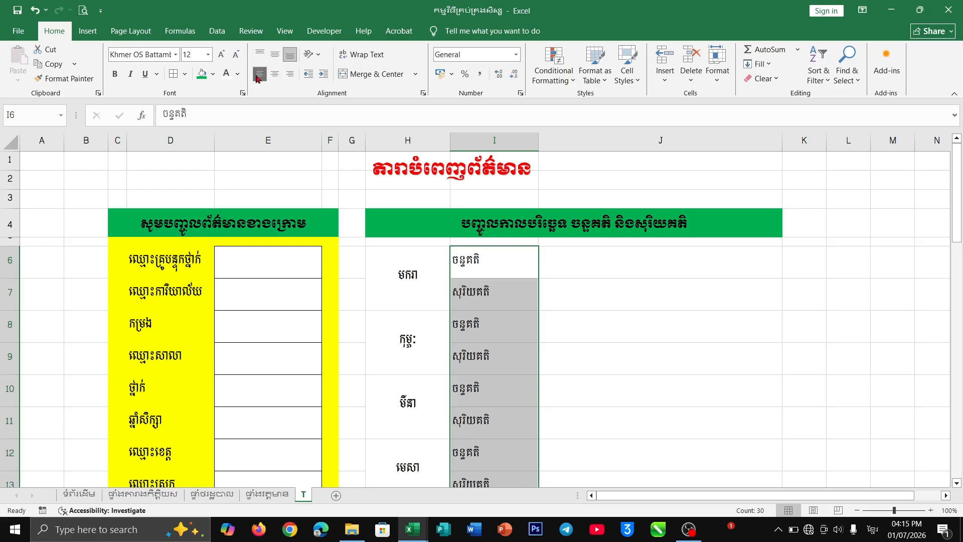
click(276, 76)
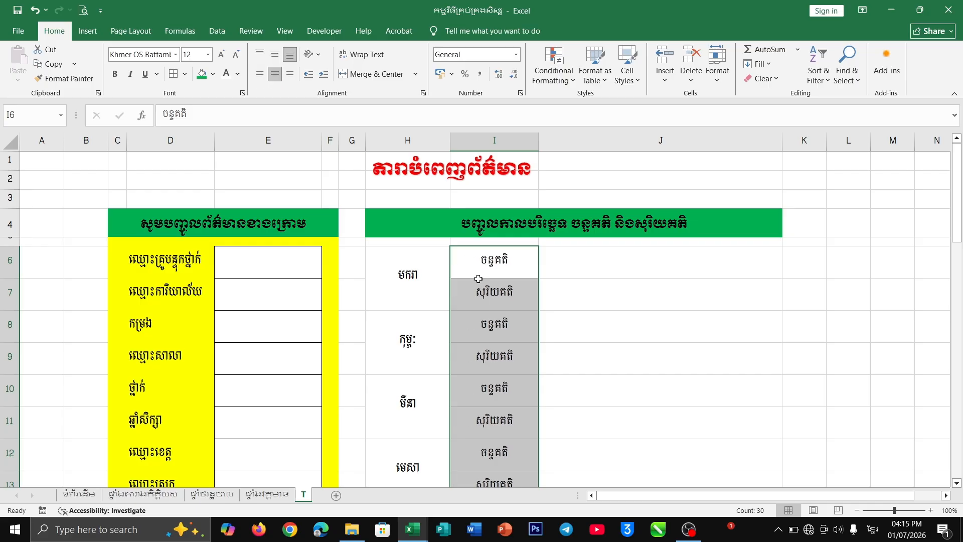
Give rows 6 to 35 one uniform height, slightly lower than row 33's present height
scroll(478, 281, down, 2)
scroll(477, 291, up, 2)
drag(14, 268, 17, 445)
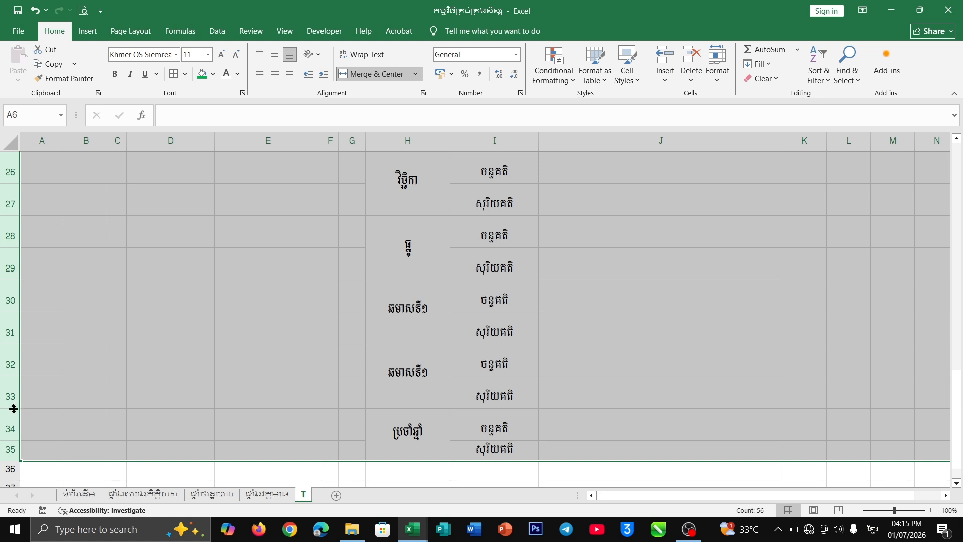
drag(13, 408, 14, 406)
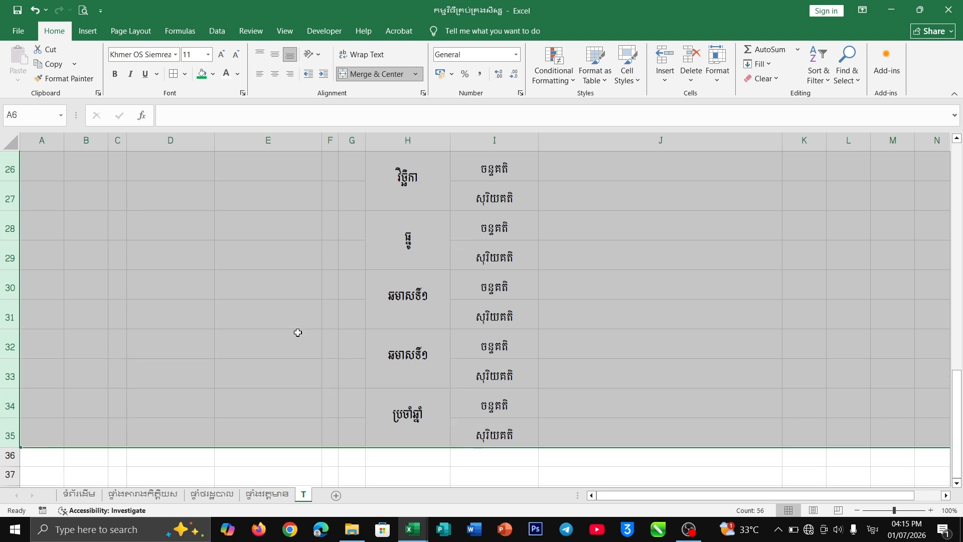
scroll(298, 332, up, 8)
scroll(537, 284, down, 2)
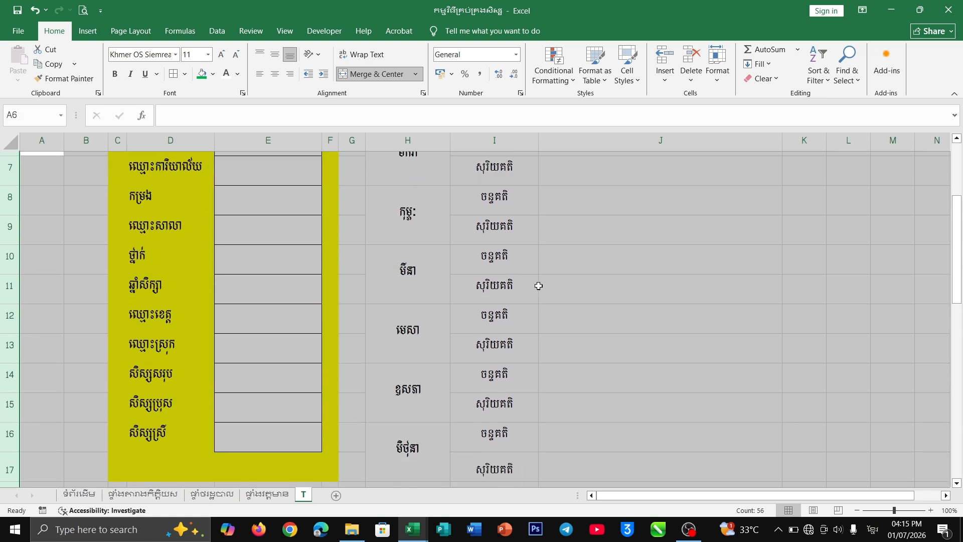
scroll(520, 284, up, 2)
click(555, 264)
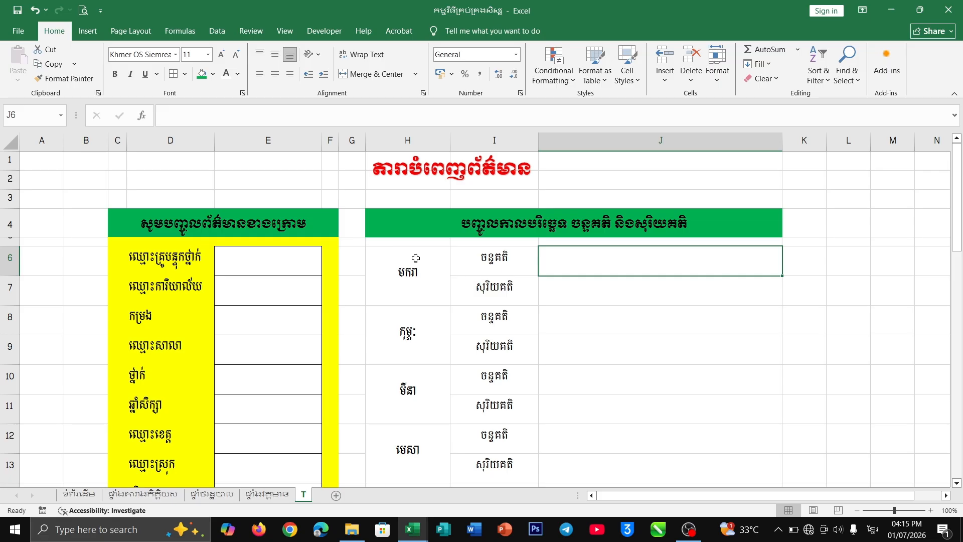
Apply all borders to the month, label and date cells in H6:J35
drag(415, 258, 588, 326)
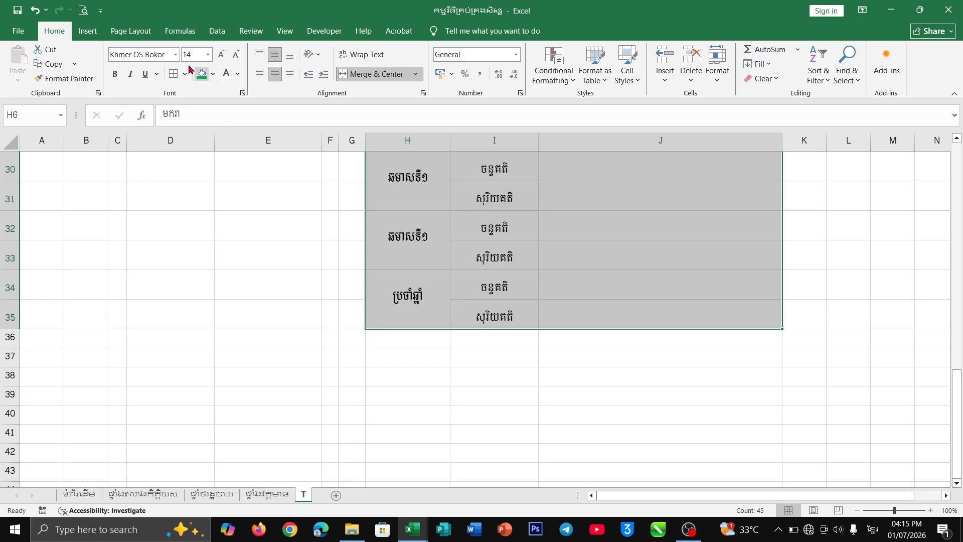
click(175, 76)
scroll(576, 302, up, 10)
click(576, 302)
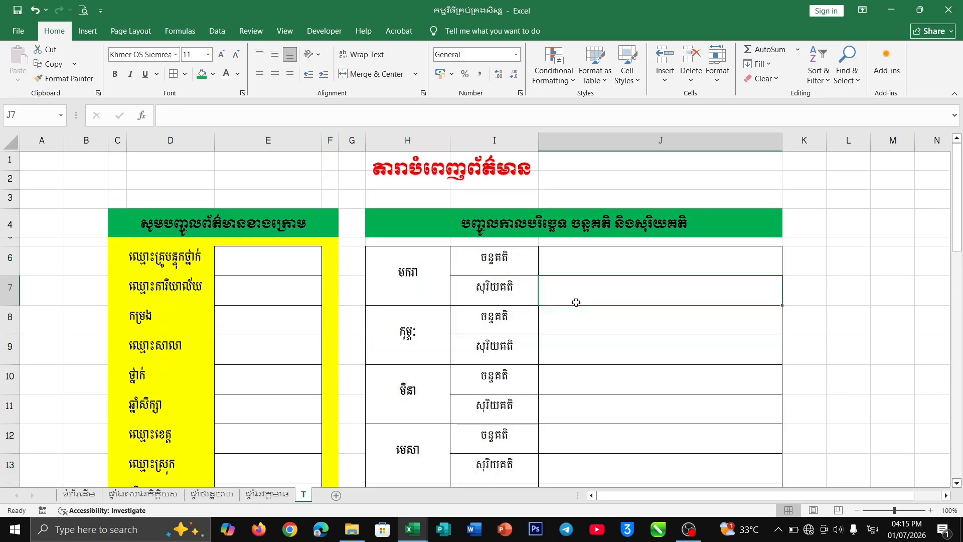
click(375, 144)
click(352, 142)
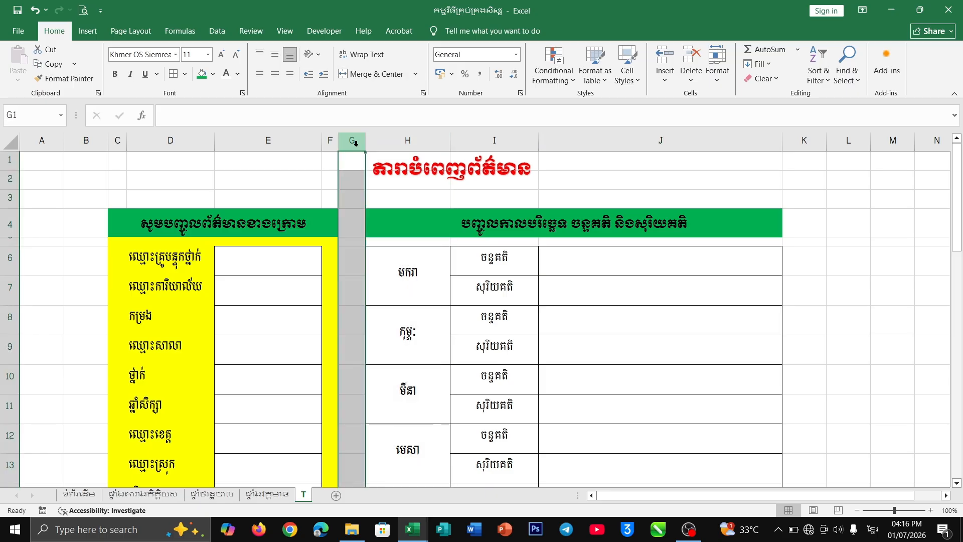
click(665, 60)
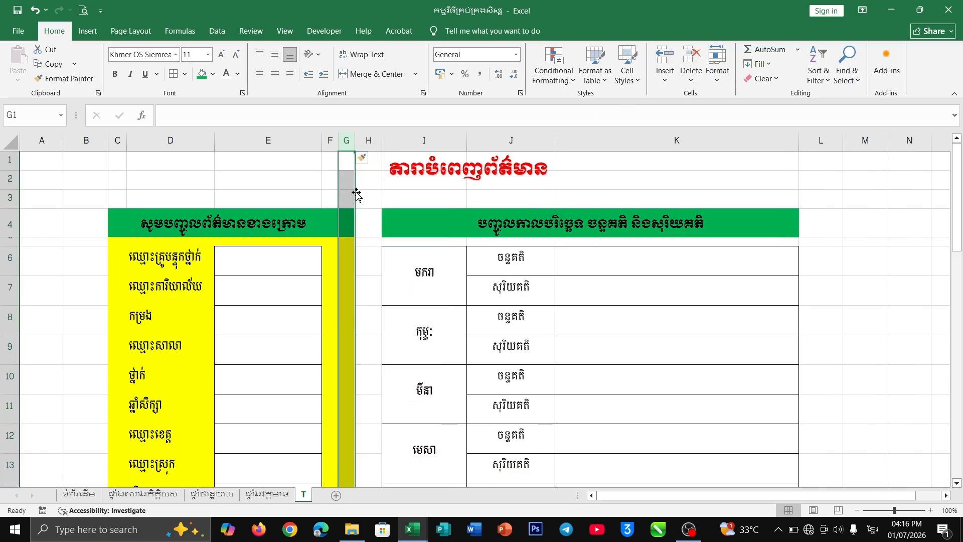
click(341, 142)
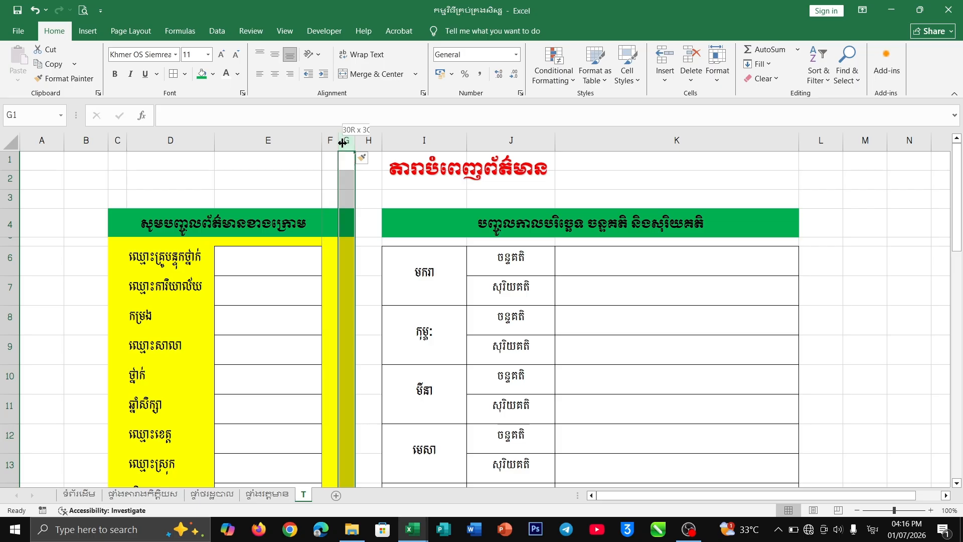
click(346, 142)
click(690, 58)
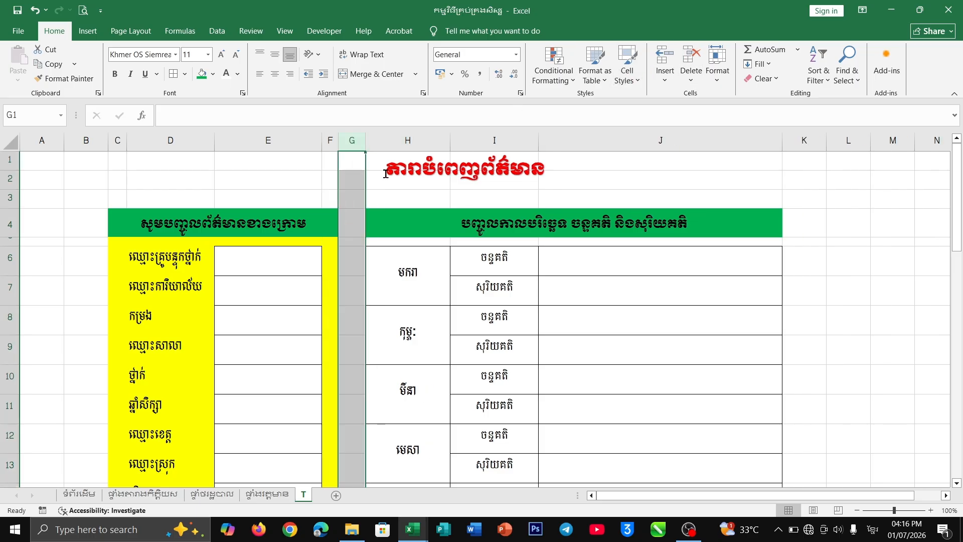
Insert a column before the month labels and narrow it, along with column L, as side margins for the date table
click(408, 142)
click(663, 60)
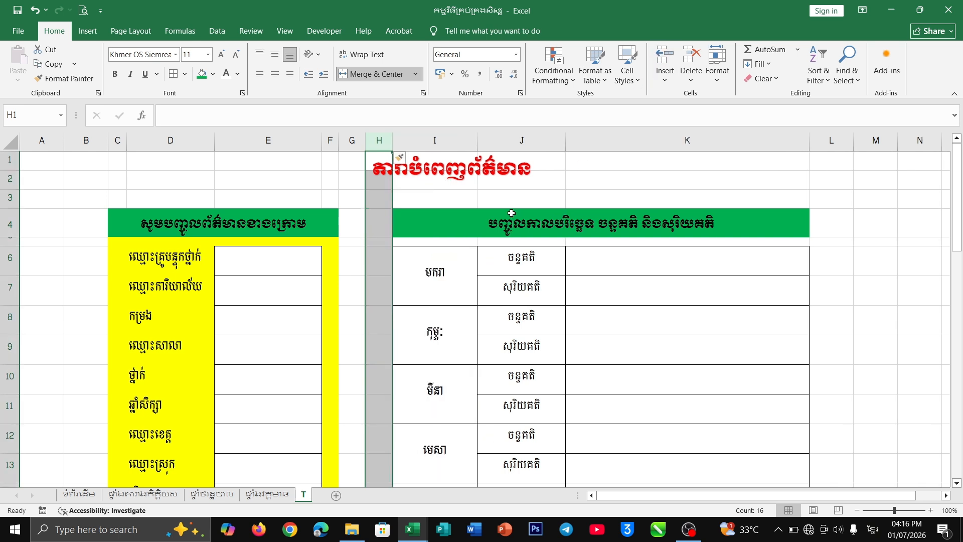
drag(392, 142, 376, 222)
click(331, 257)
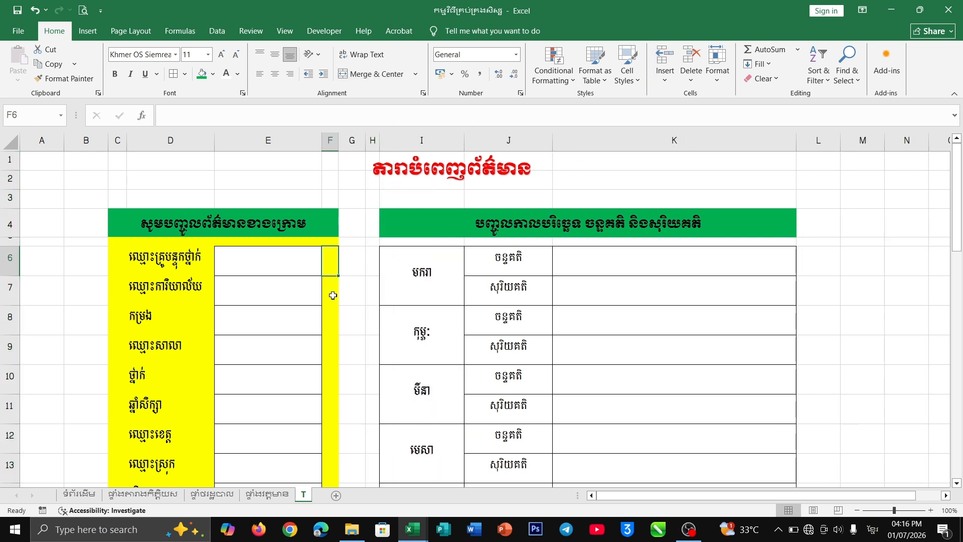
drag(374, 242, 775, 236)
drag(840, 142, 814, 148)
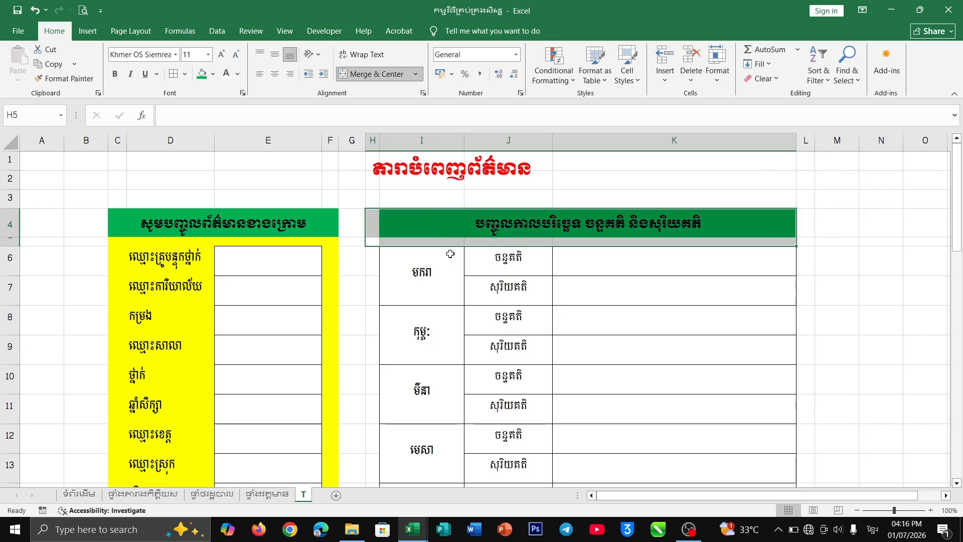
Fill the date table and its margins, H5:L36, with light orange
drag(374, 241, 708, 427)
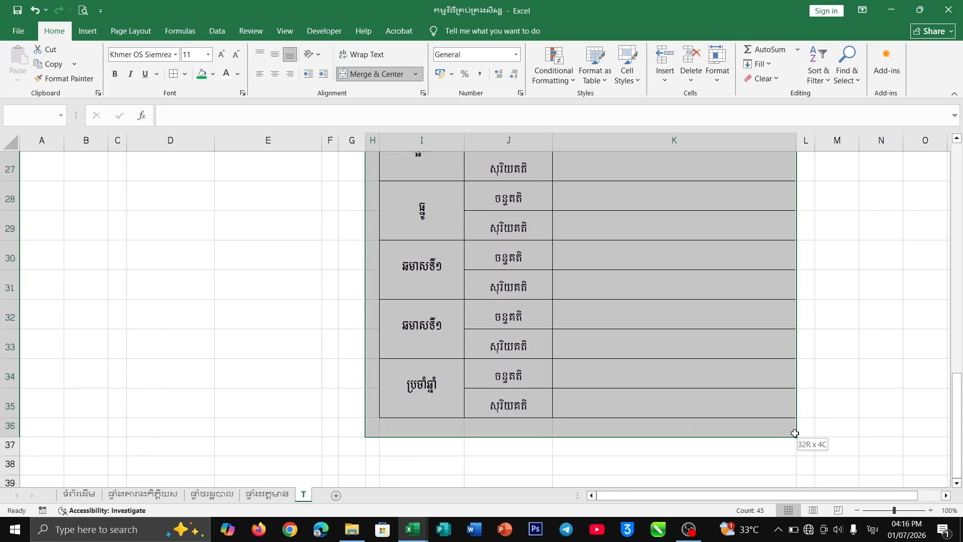
drag(795, 433, 805, 433)
click(213, 75)
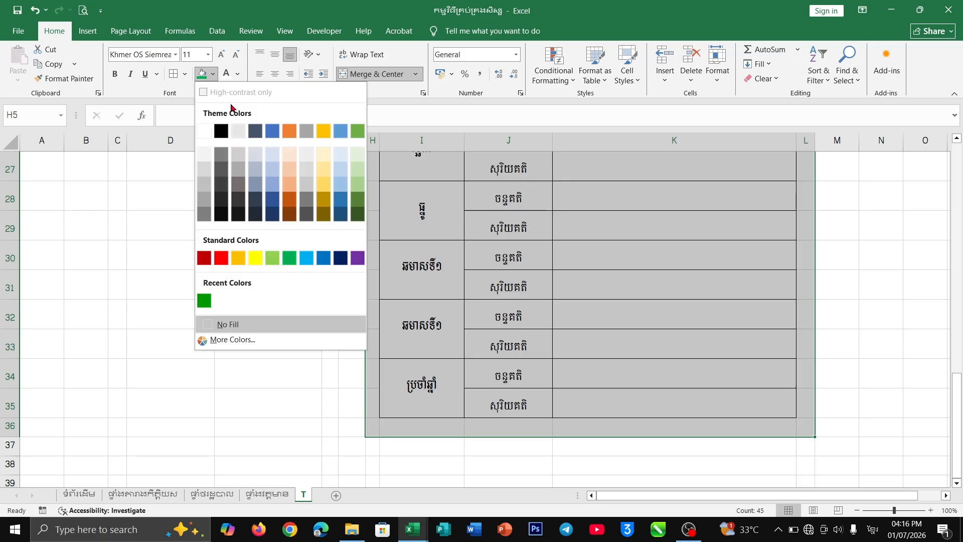
click(255, 258)
scroll(290, 314, up, 9)
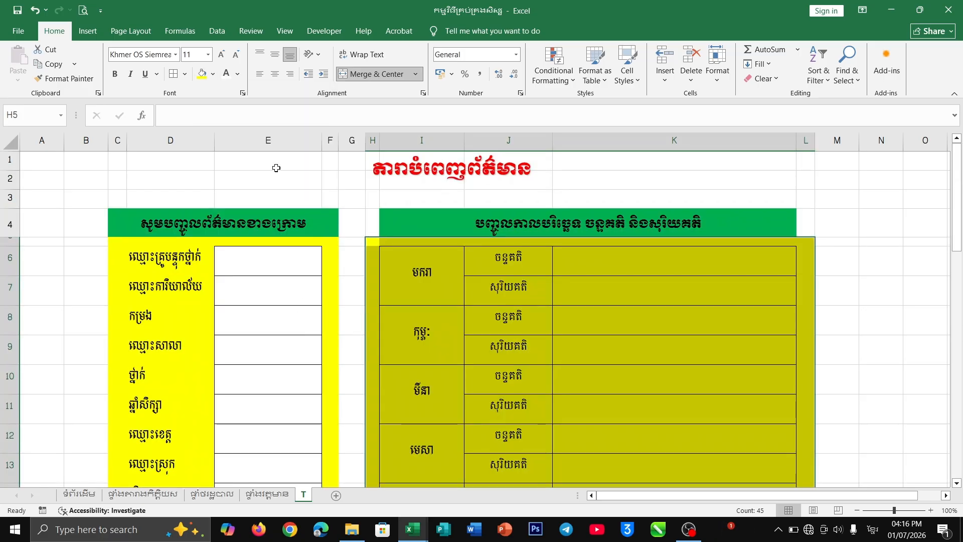
click(214, 76)
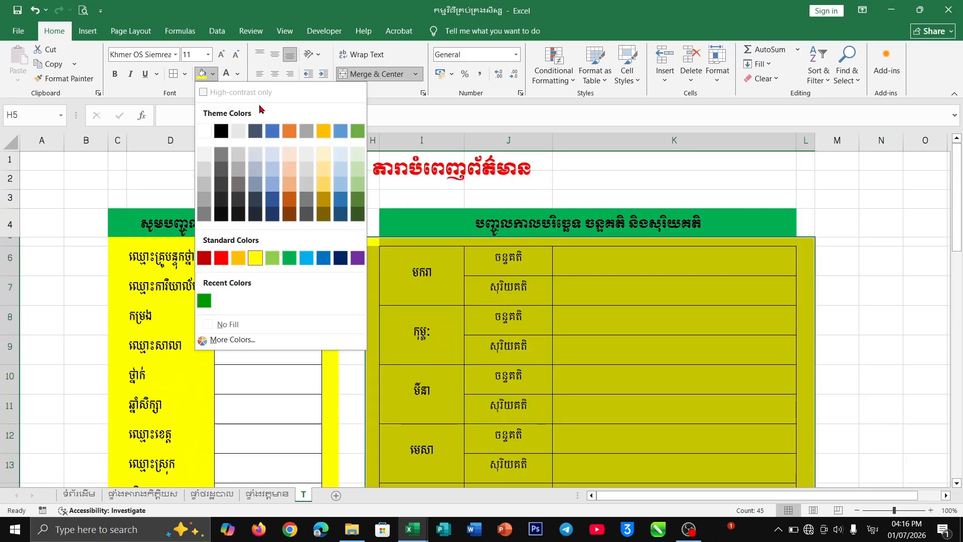
click(290, 171)
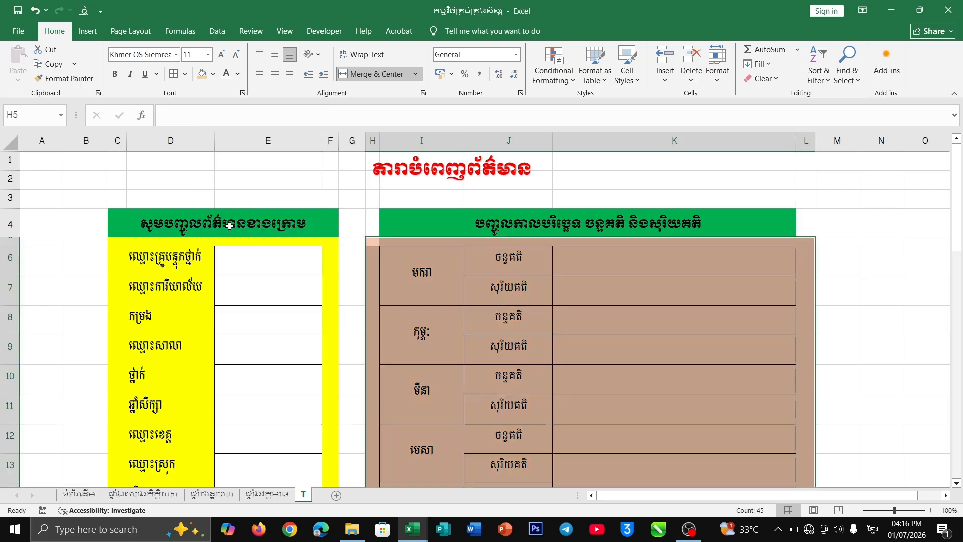
click(373, 281)
scroll(399, 296, down, 4)
scroll(407, 321, up, 4)
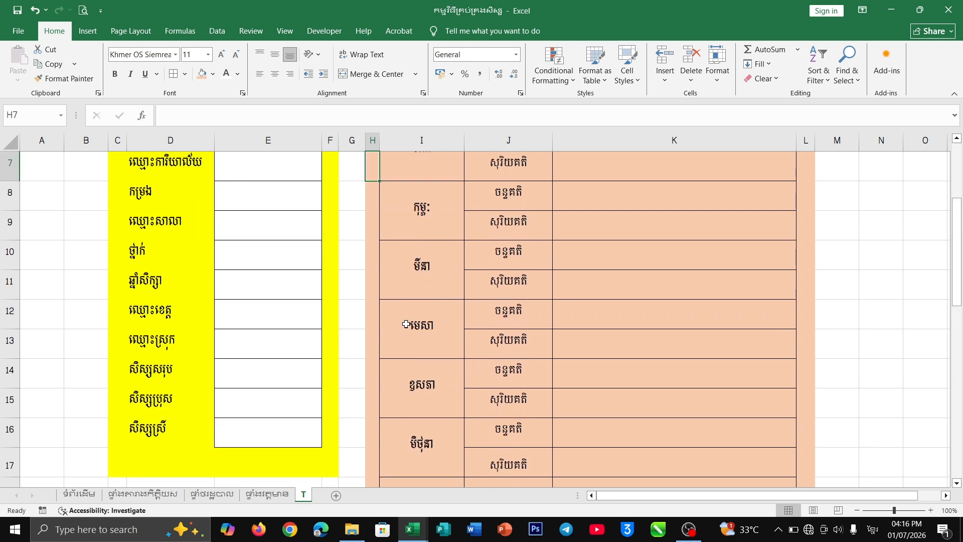
Remove the fill from the date entry cells K6:K35 so they match the white cells of the first table
scroll(624, 277, up, 2)
drag(618, 262, 664, 447)
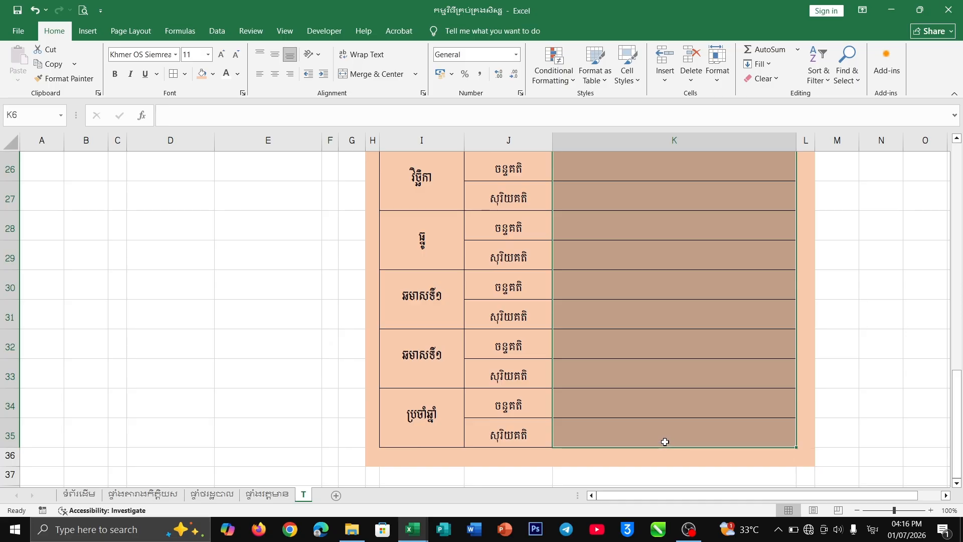
click(212, 74)
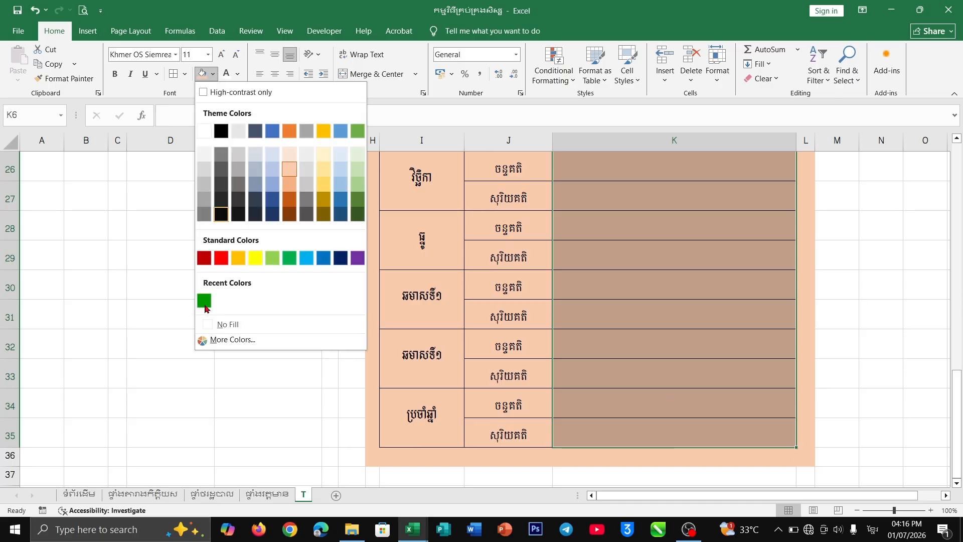
click(236, 324)
scroll(684, 269, up, 8)
click(684, 266)
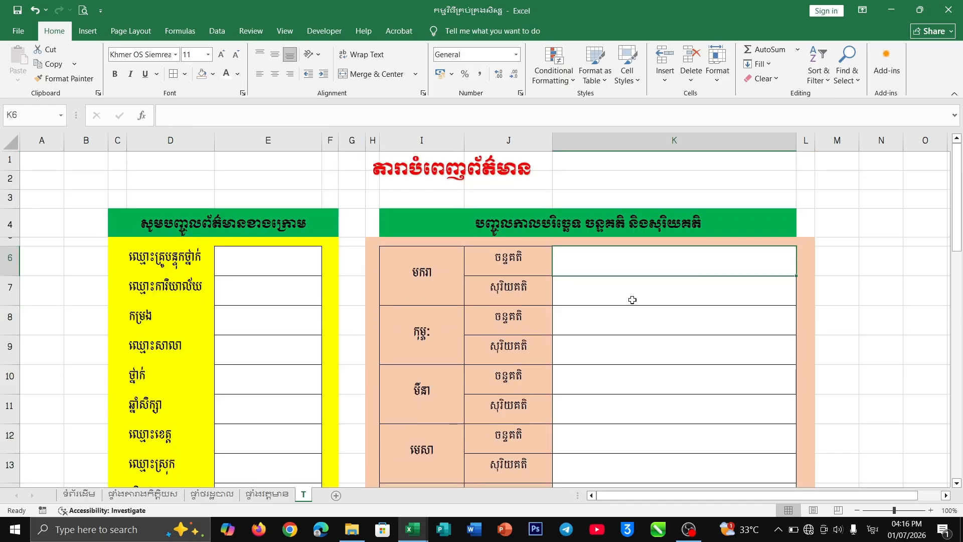
Fill H4 and L4 with green to extend the date table's header across both side margins
click(372, 224)
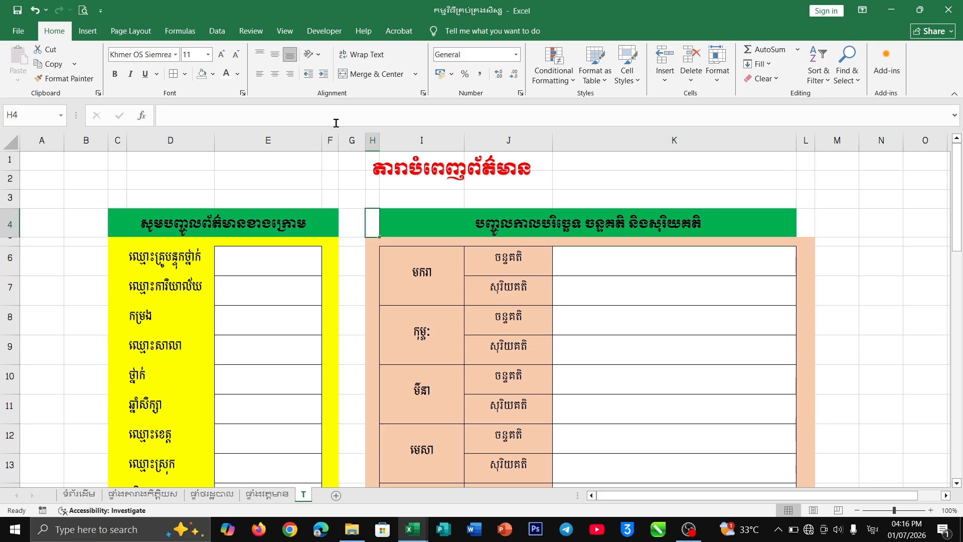
click(212, 75)
click(293, 256)
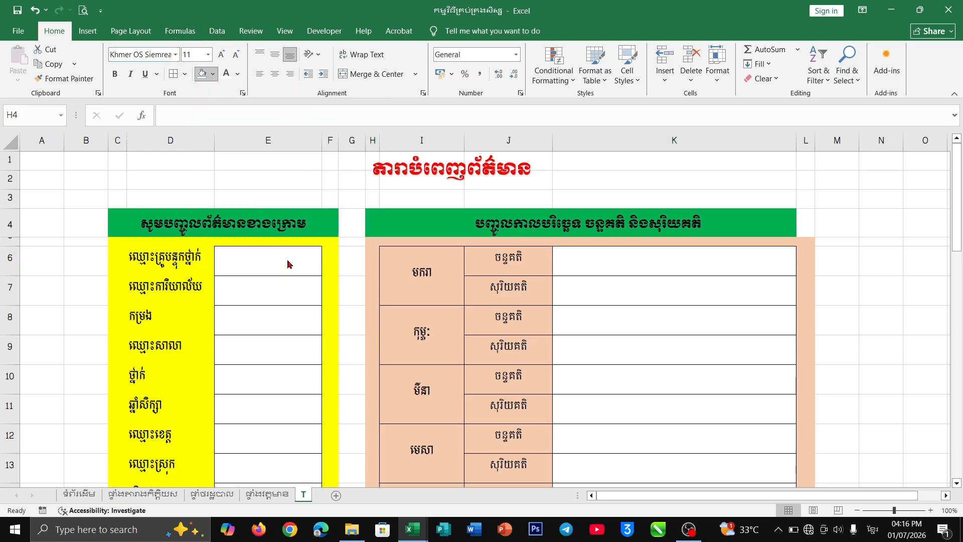
click(810, 225)
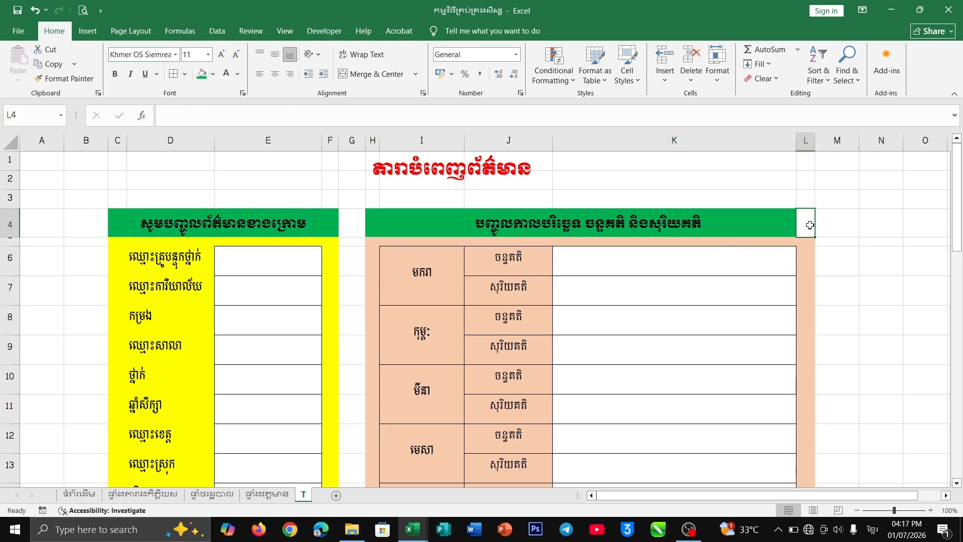
click(205, 80)
click(424, 301)
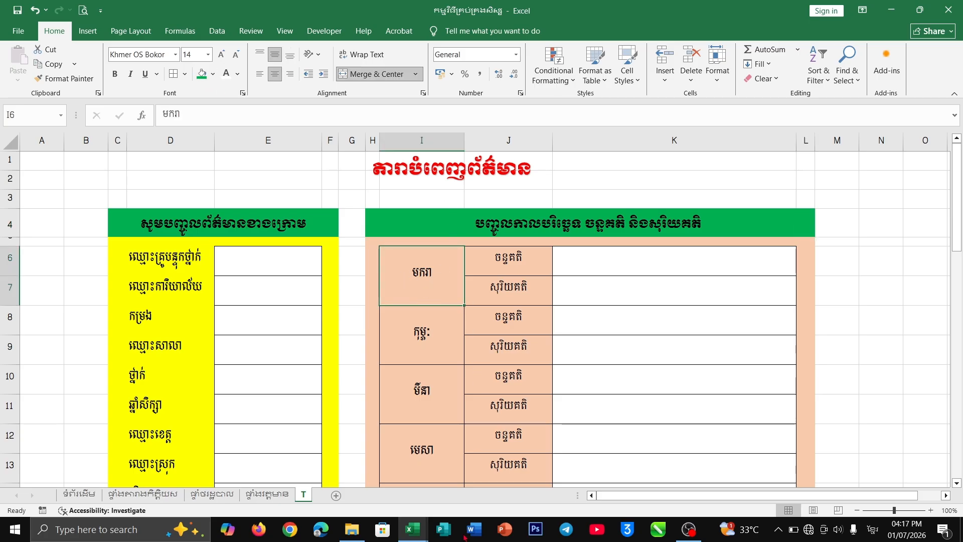
Examine the background colour and title area of the WBS workbook's TH sheet and return to sheet T of the student management workbook
mouse_move(412, 529)
click(484, 466)
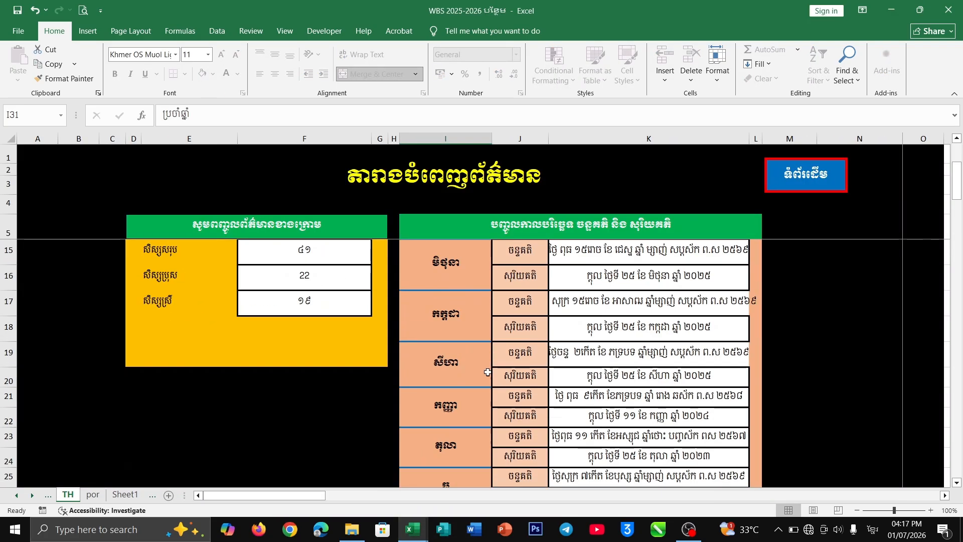
scroll(487, 361, down, 9)
scroll(486, 356, up, 11)
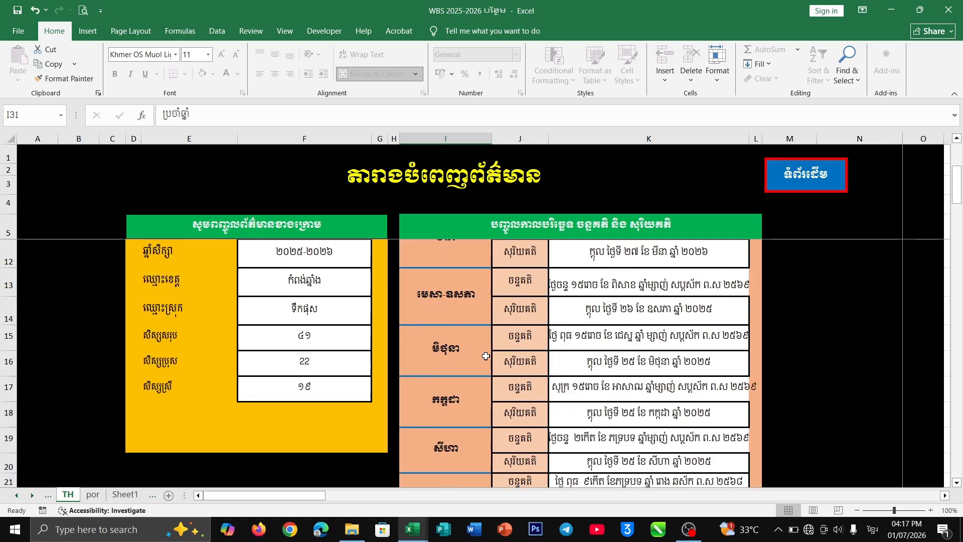
scroll(485, 357, up, 2)
click(596, 211)
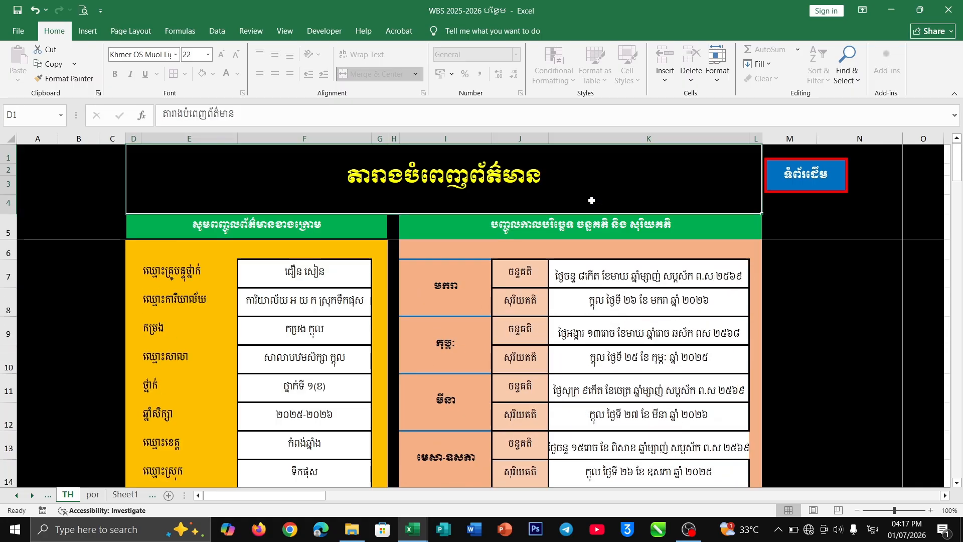
click(406, 529)
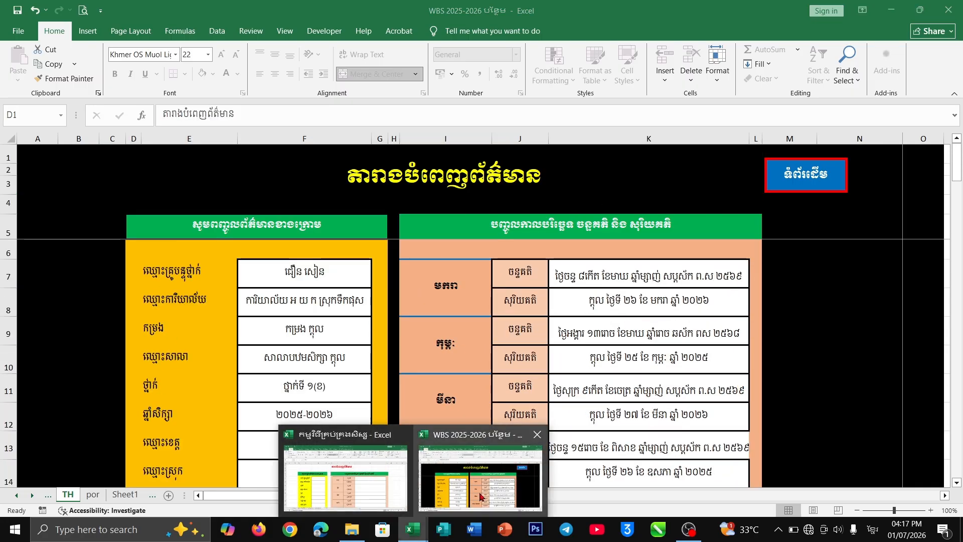
click(385, 489)
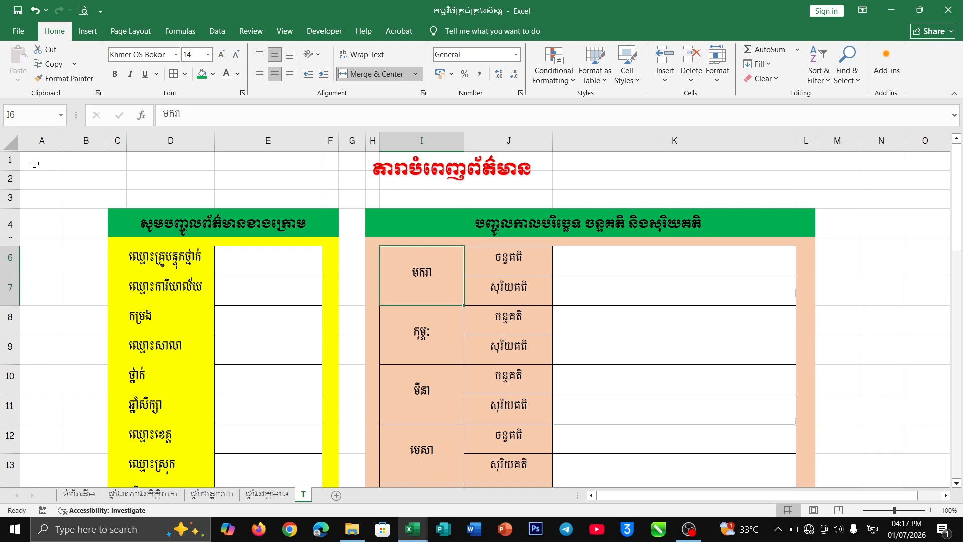
Fill the title area A1:O3 with black
drag(34, 163, 904, 199)
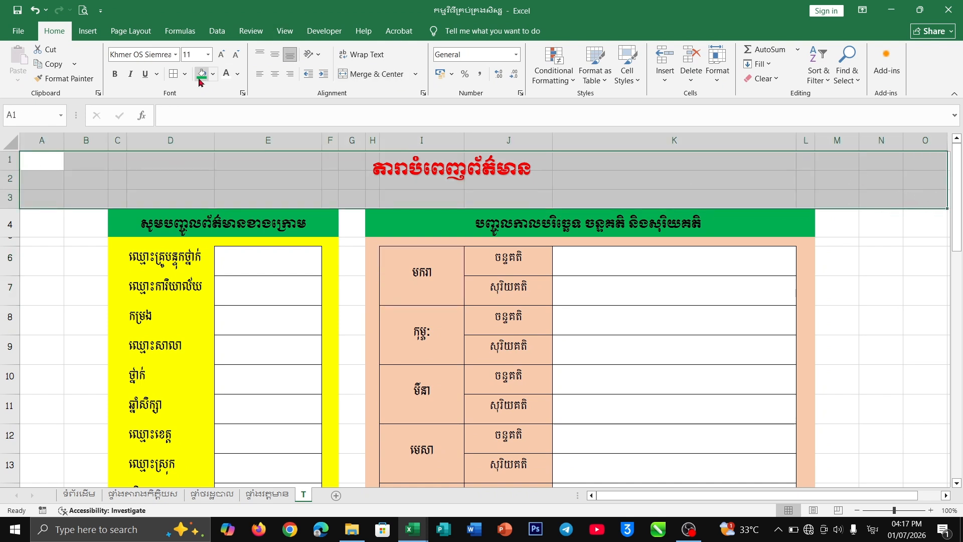
click(214, 74)
click(225, 132)
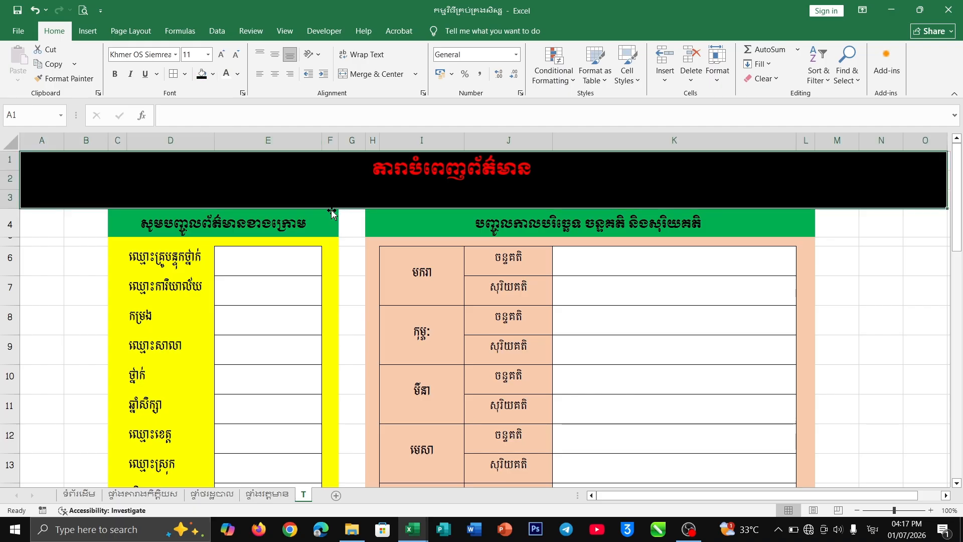
click(350, 135)
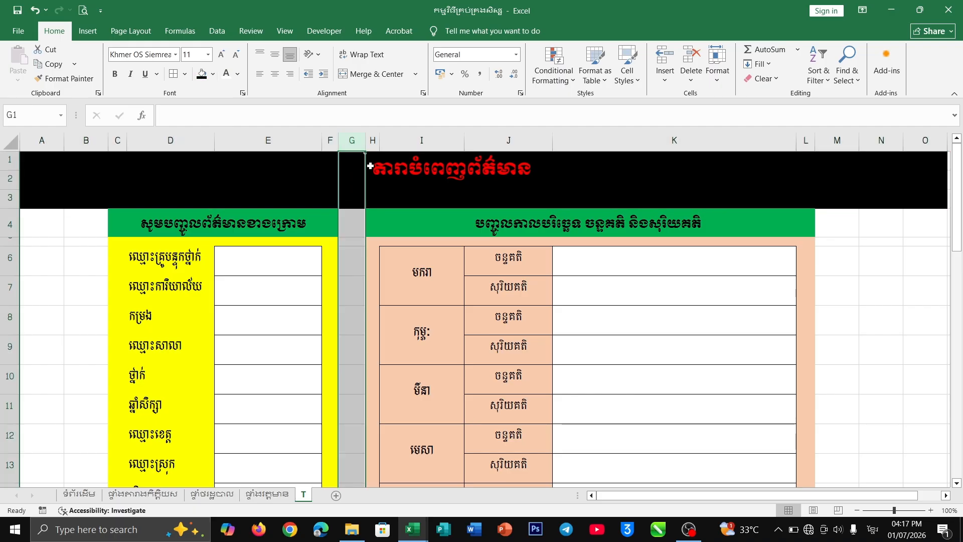
Fill A4:B37 beside the yellow information table with black
drag(33, 219, 41, 471)
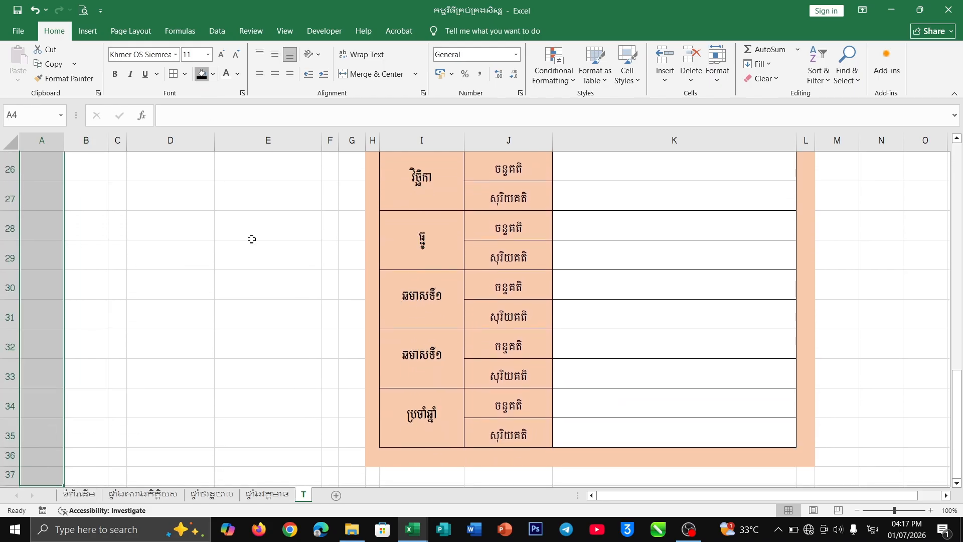
scroll(236, 307, up, 9)
drag(74, 223, 92, 515)
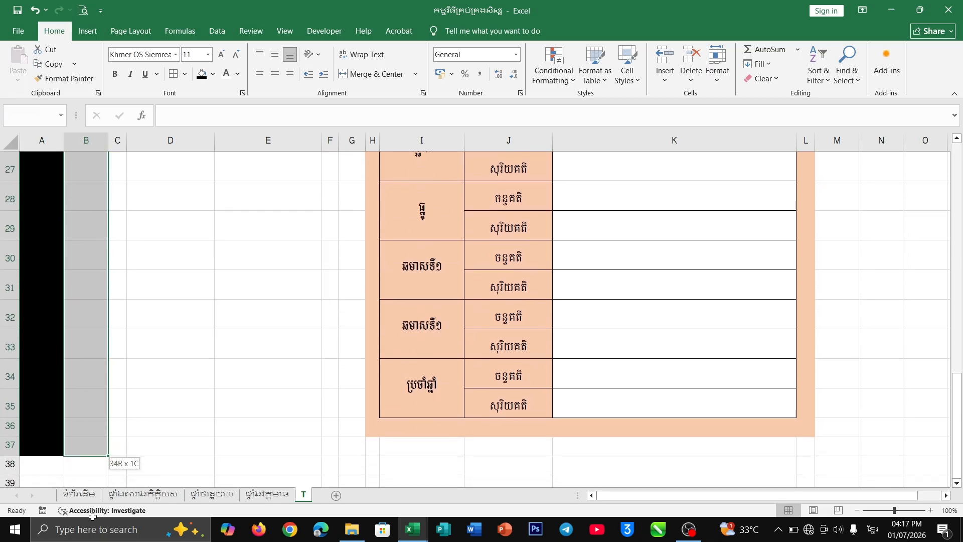
click(202, 74)
Fill the empty area below the yellow table, C18:G37, with black
scroll(176, 250, up, 9)
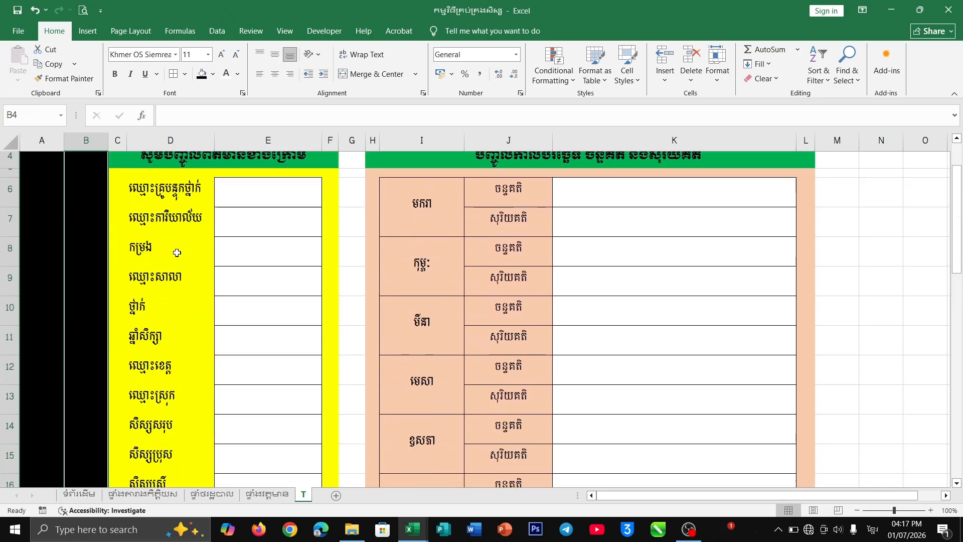
scroll(151, 359, down, 6)
scroll(151, 351, up, 2)
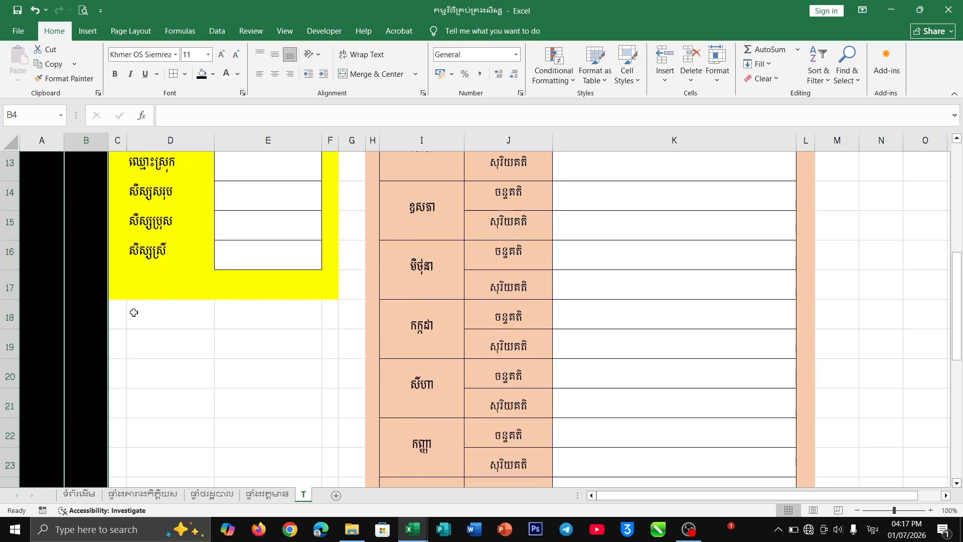
drag(120, 316, 340, 409)
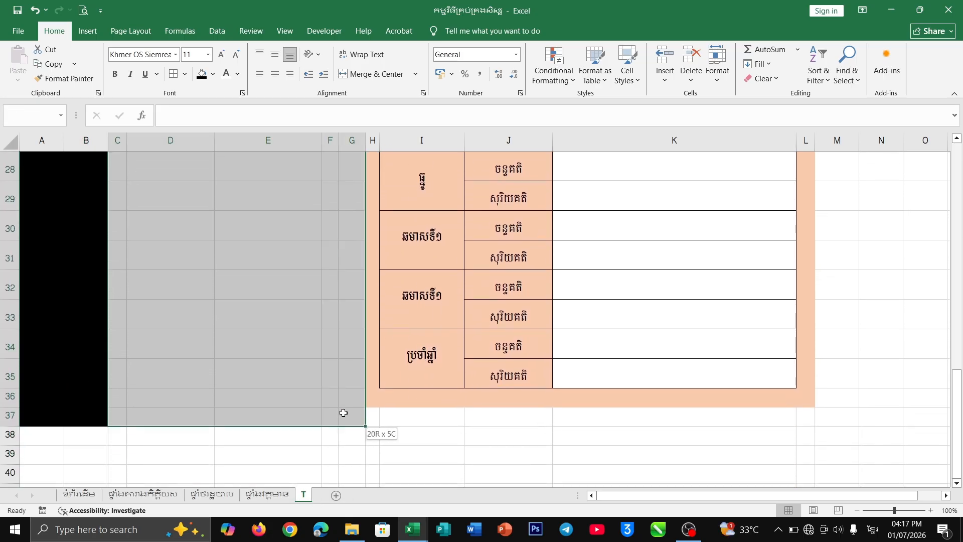
click(202, 75)
Fill the gap between the two tables in column G, from row 4 down to the existing black area, with black
scroll(575, 239, up, 3)
scroll(575, 239, up, 2)
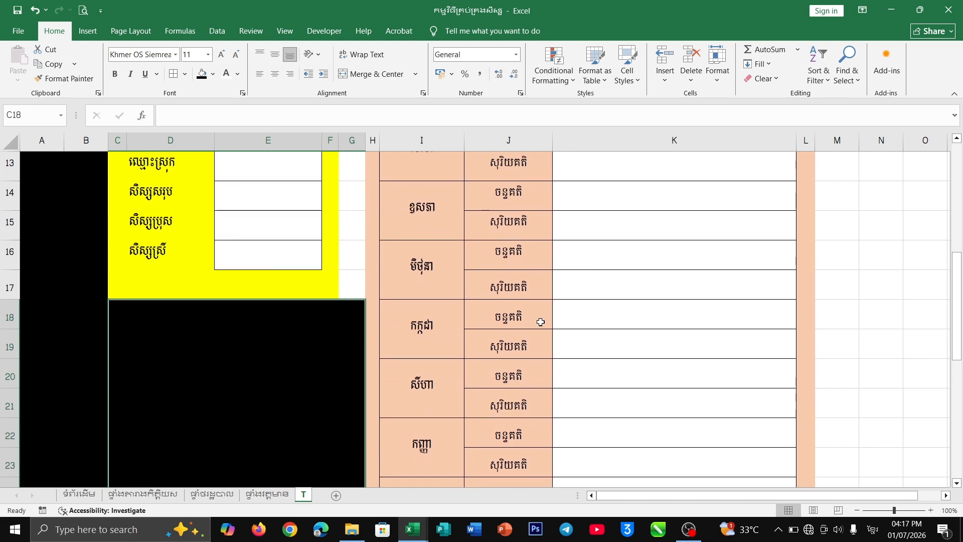
scroll(439, 314, down, 3)
scroll(356, 205, up, 5)
scroll(356, 205, up, 2)
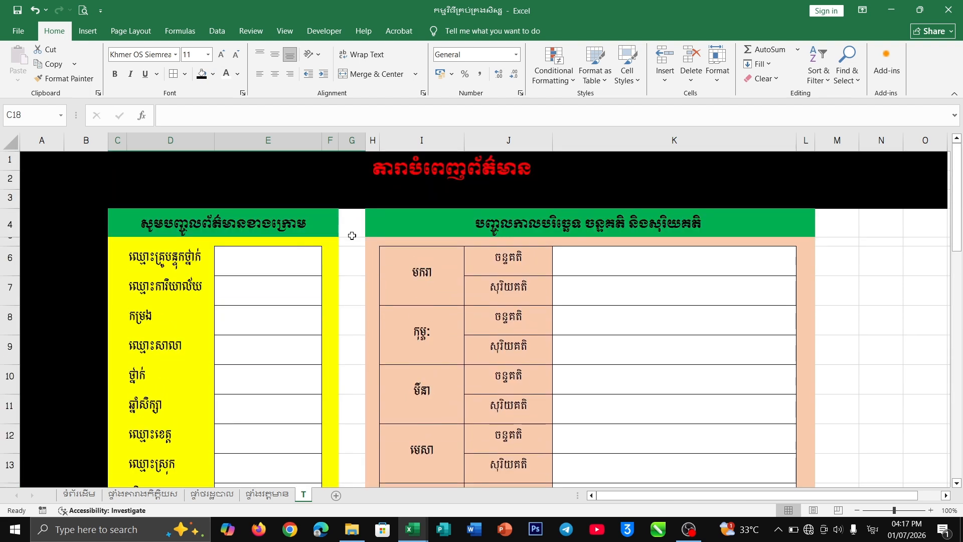
drag(354, 221, 357, 432)
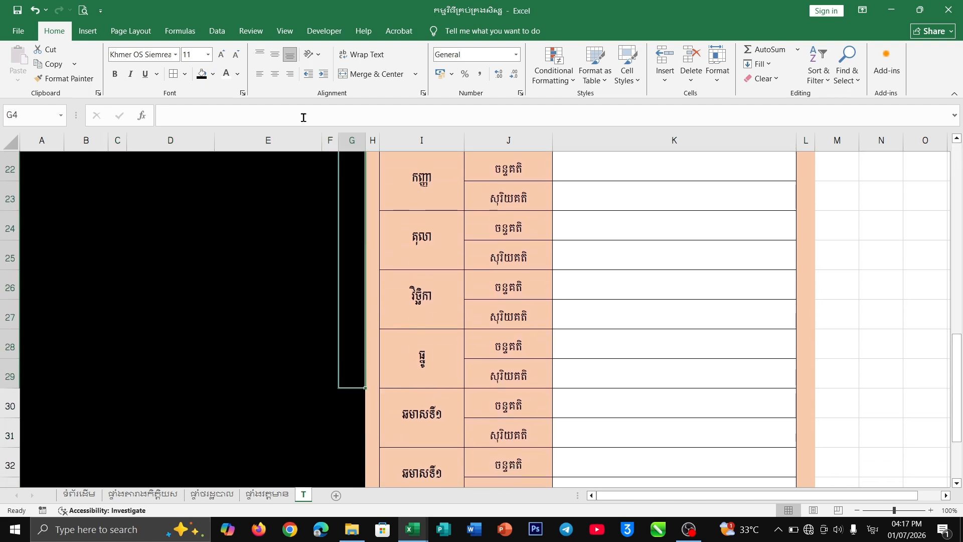
Fill columns M:O beside the date table and the rows from 37 down beneath it with black
scroll(802, 250, up, 7)
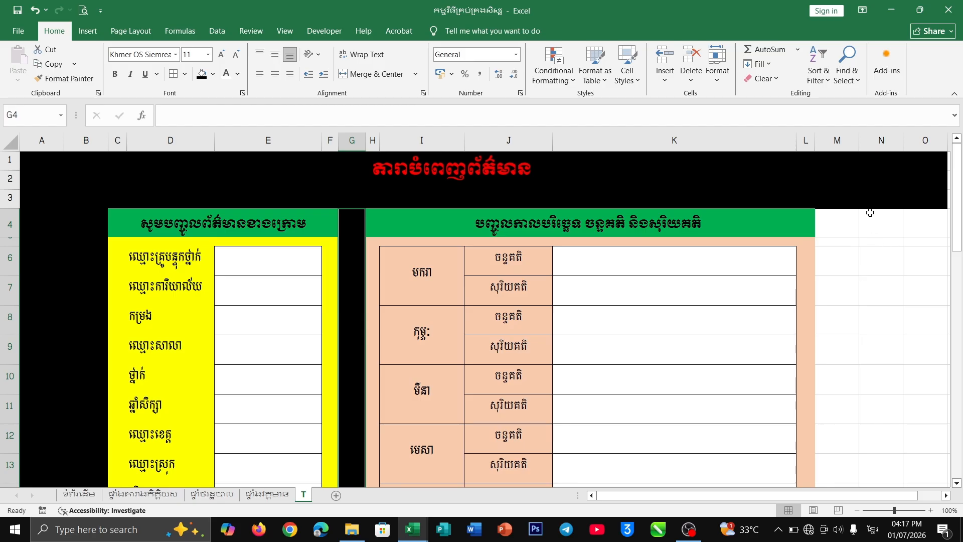
drag(849, 142, 926, 143)
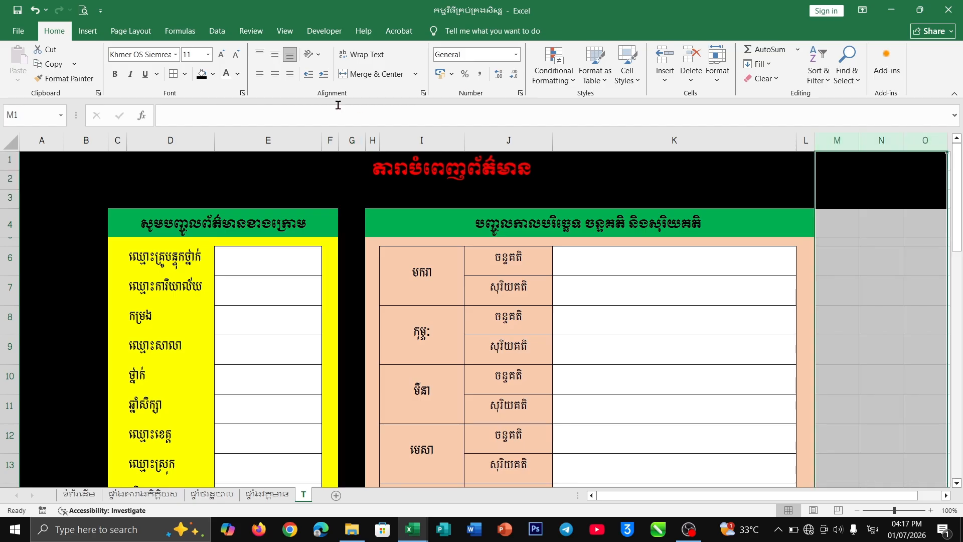
click(200, 75)
scroll(650, 280, down, 12)
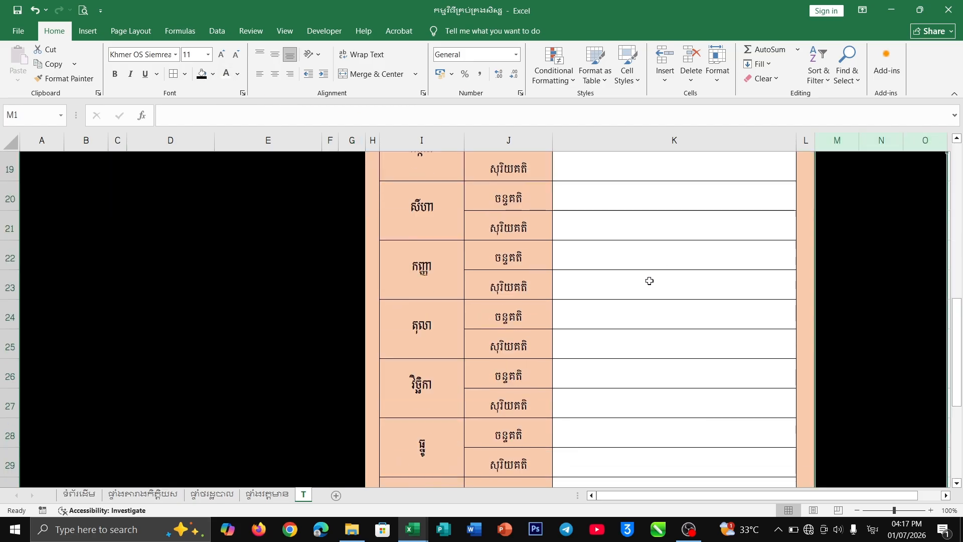
scroll(647, 279, down, 1)
scroll(602, 301, up, 3)
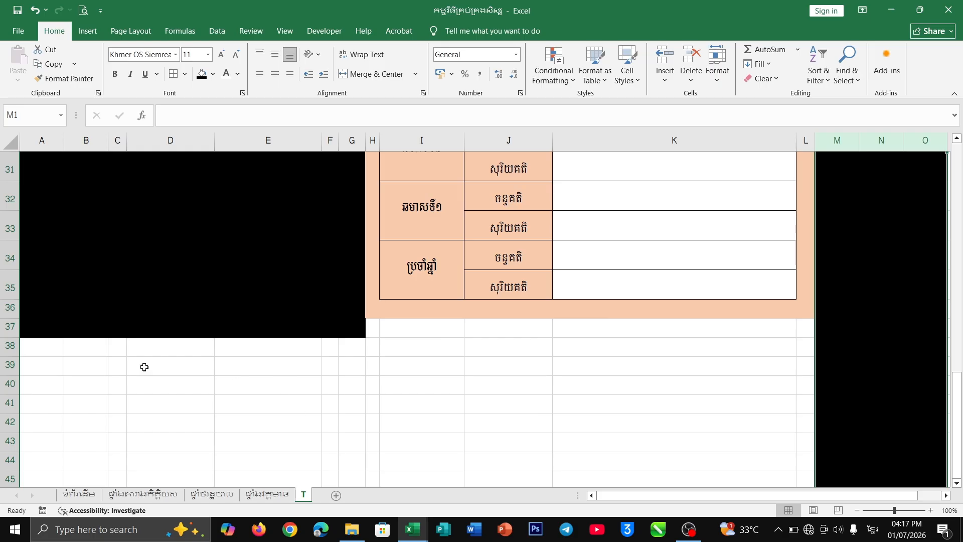
drag(9, 327, 19, 447)
click(201, 73)
scroll(441, 338, up, 20)
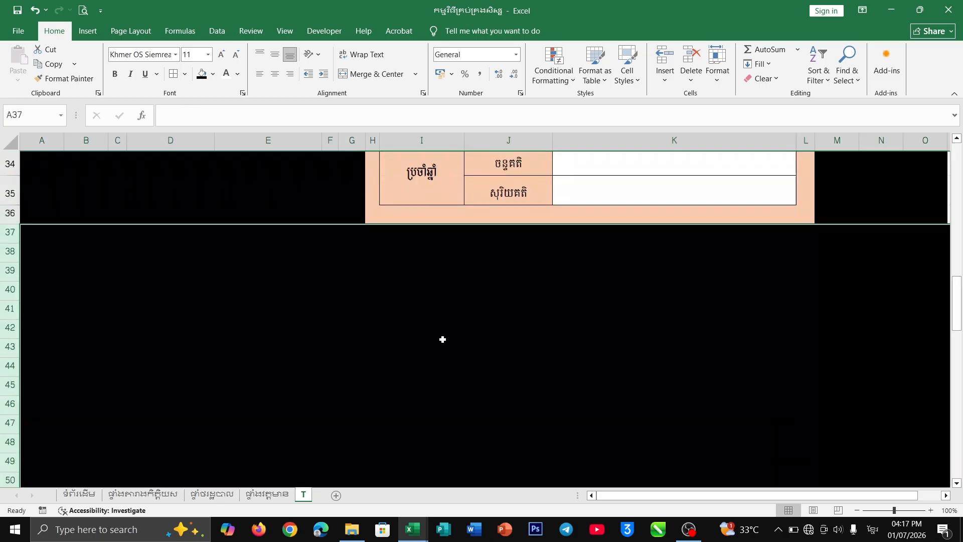
Move the red title text box slightly to the left above the two tables
click(531, 173)
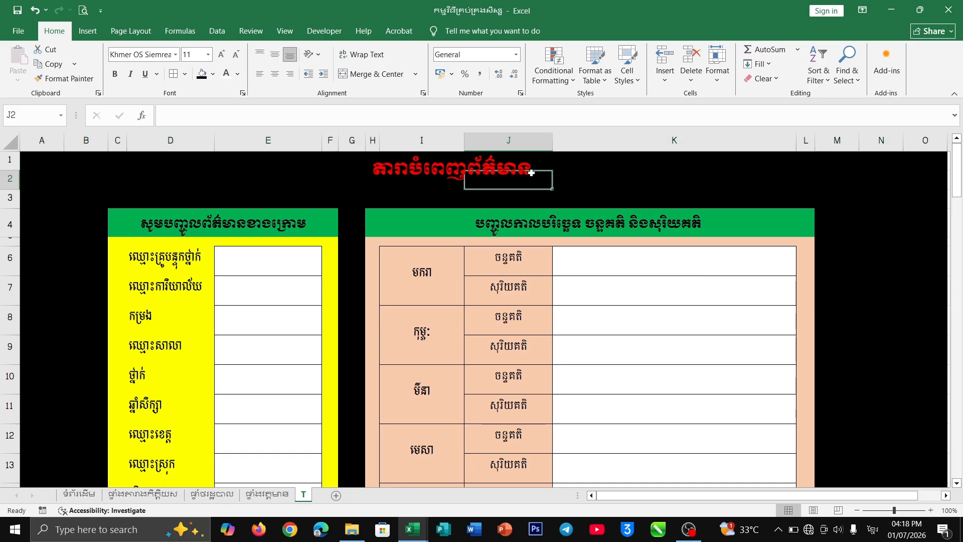
click(505, 182)
mouse_move(505, 189)
mouse_down()
mouse_move(455, 188)
mouse_move(506, 188)
mouse_move(505, 181)
mouse_move(514, 192)
mouse_up()
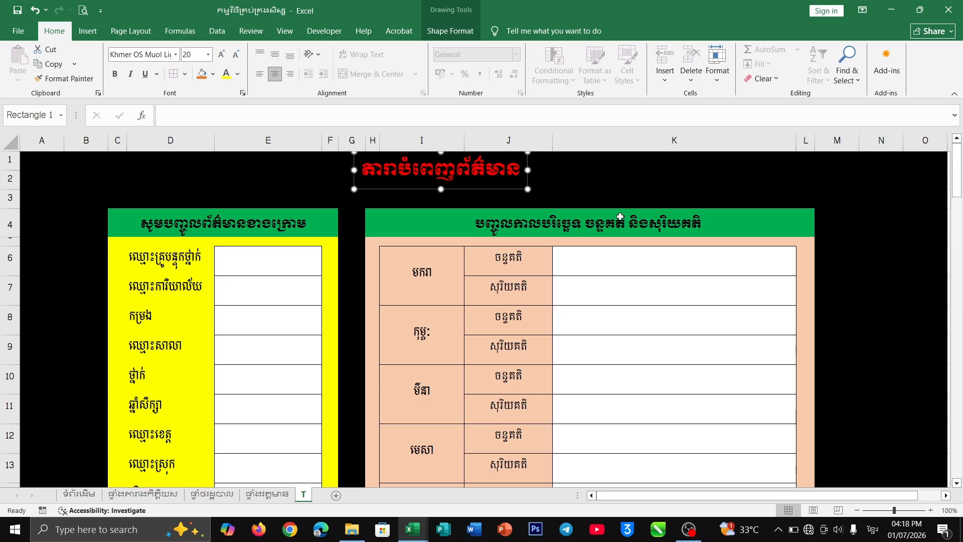
scroll(580, 242, down, 5)
scroll(567, 249, up, 5)
click(603, 195)
scroll(552, 211, down, 2)
scroll(510, 214, up, 2)
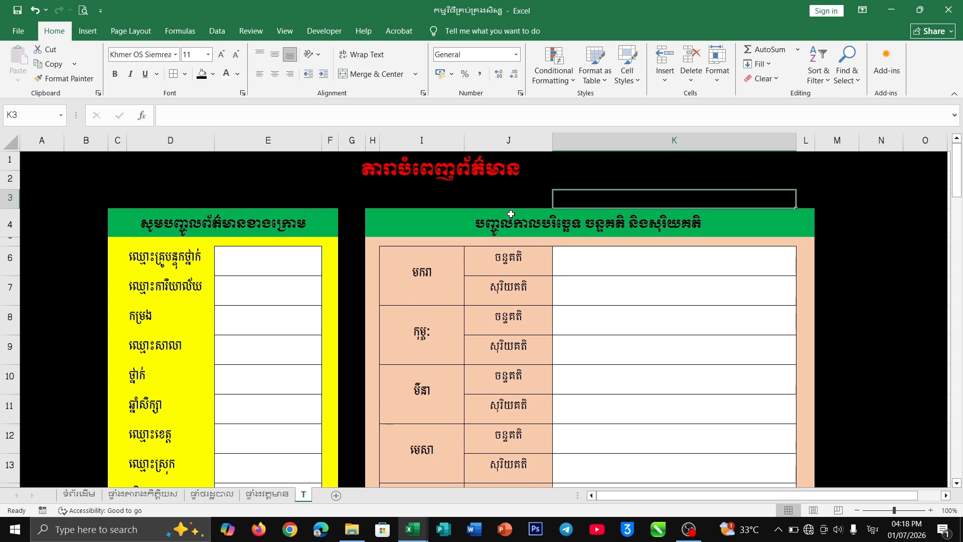
Copy the blue ទំព័រដើម button from sheet ផ្ទាំងវត្តមាន and paste it at K2 on sheet T
click(268, 494)
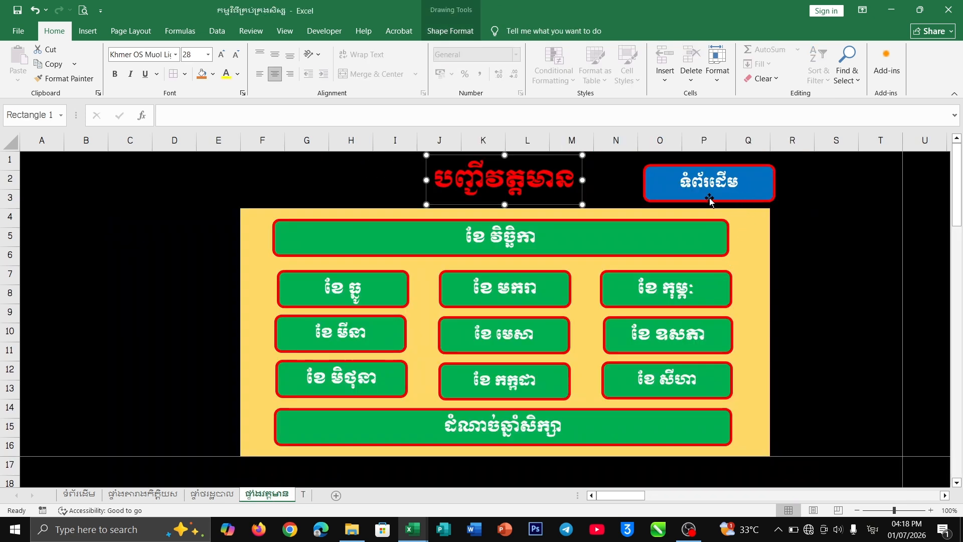
click(728, 201)
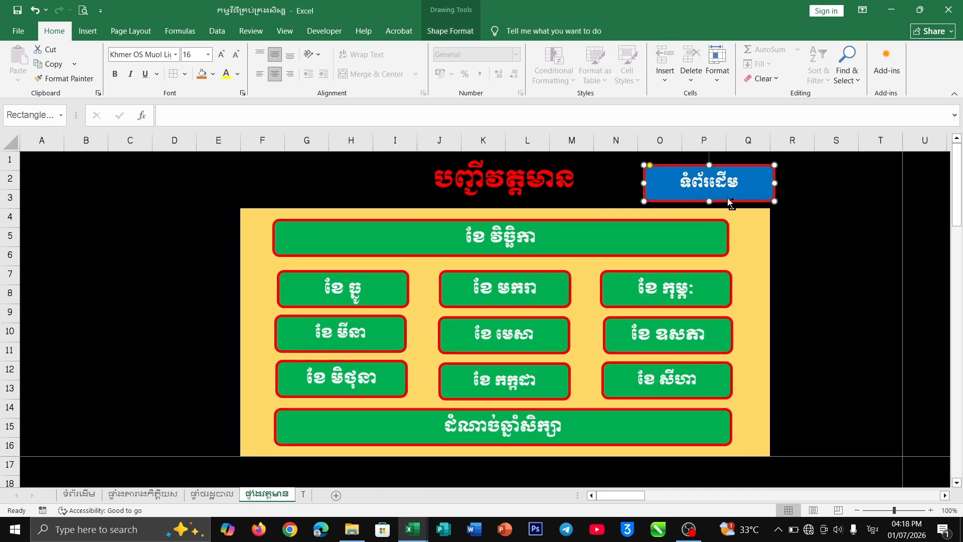
click(303, 494)
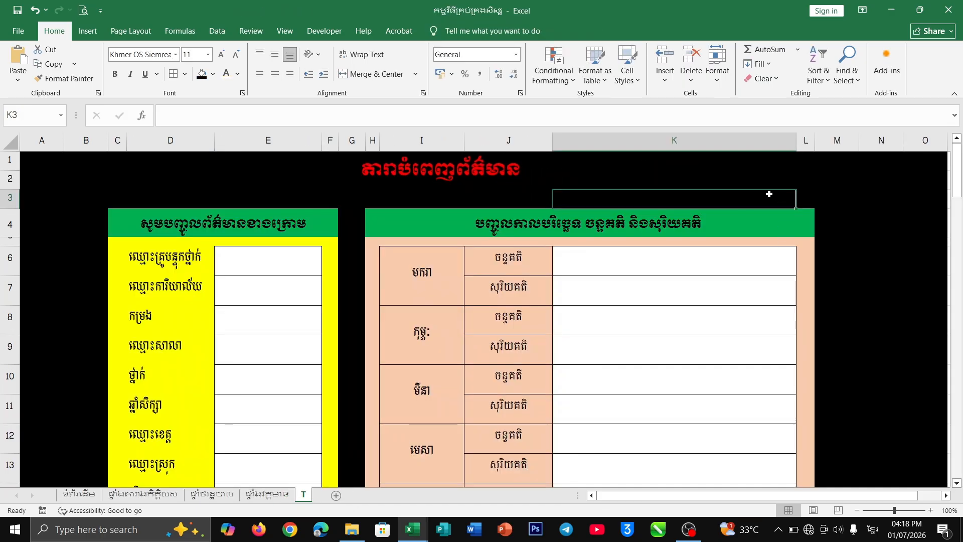
click(763, 178)
key(ctrl+v)
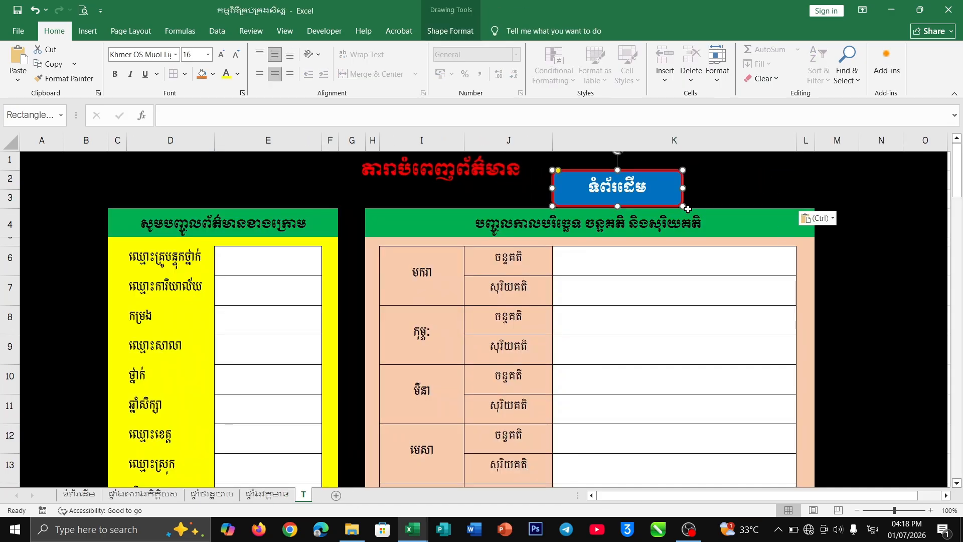
Move the blue ទំព័រដើម button above the date table, flush with its outer edge at column L, and lower the red title slightly toward the table headers
drag(685, 205, 815, 201)
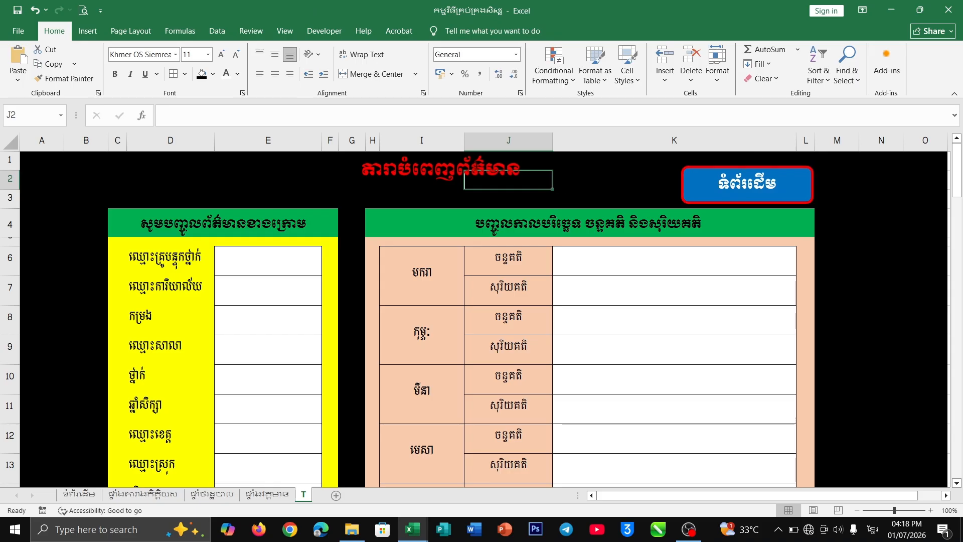
click(471, 173)
mouse_move(487, 188)
mouse_down()
mouse_move(470, 203)
mouse_move(475, 196)
mouse_up()
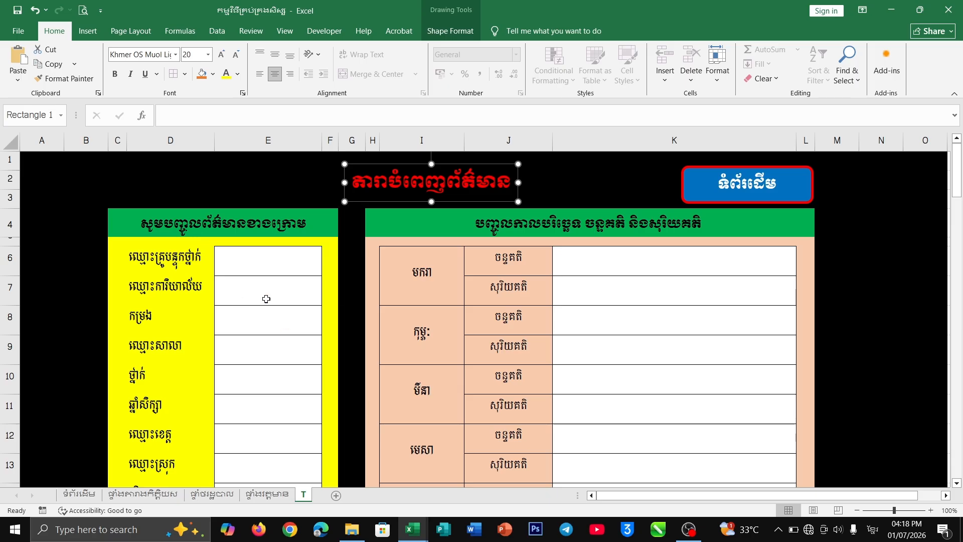
Review the blank entry cells of both tables, column E for the general information and column K for the lunar and solar dates
scroll(276, 271, down, 1)
scroll(279, 273, up, 1)
click(272, 262)
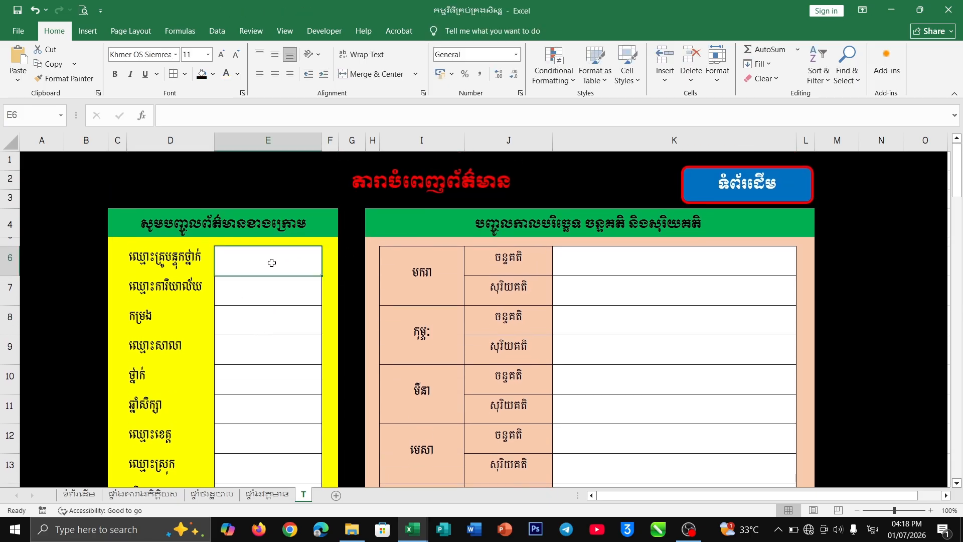
click(272, 292)
click(586, 263)
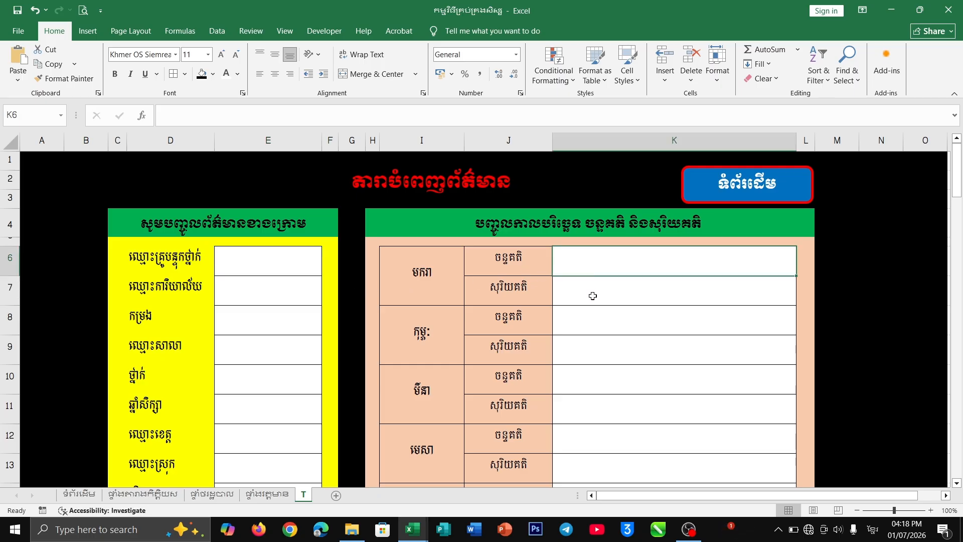
scroll(591, 314, down, 6)
scroll(593, 312, up, 6)
click(572, 290)
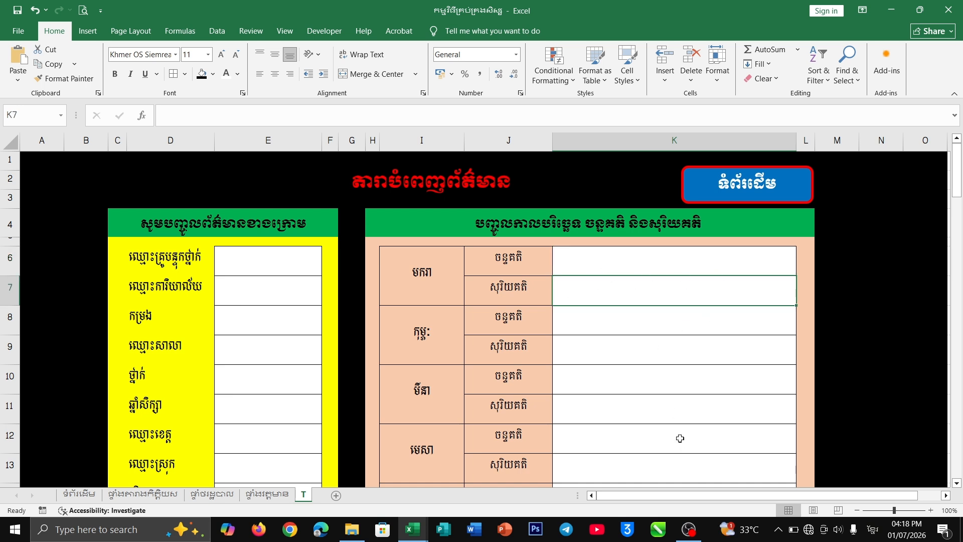
click(262, 265)
scroll(276, 286, down, 4)
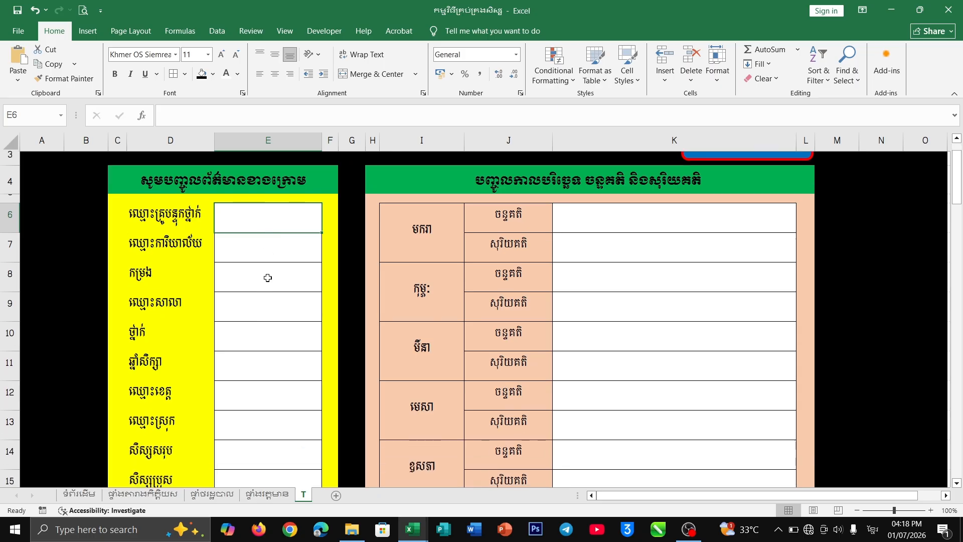
scroll(550, 260, up, 4)
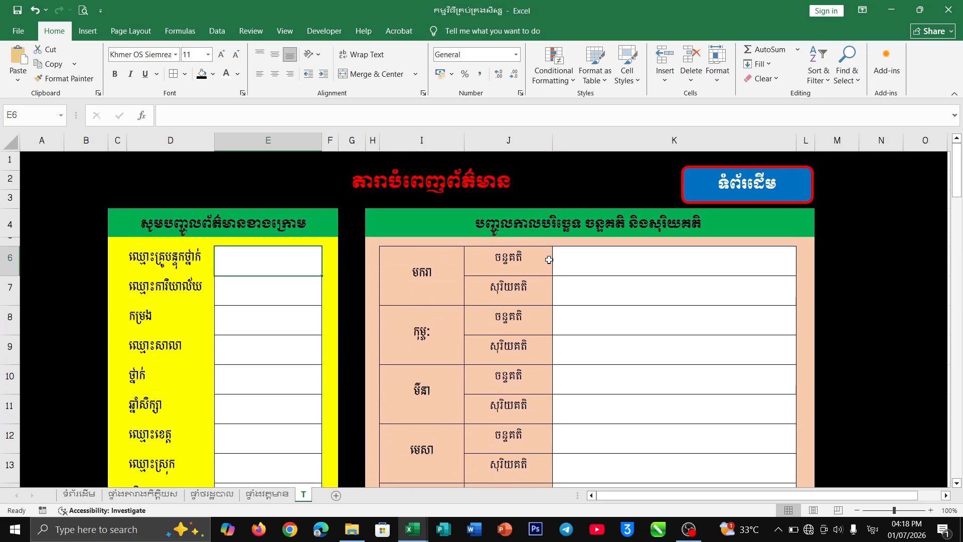
click(591, 259)
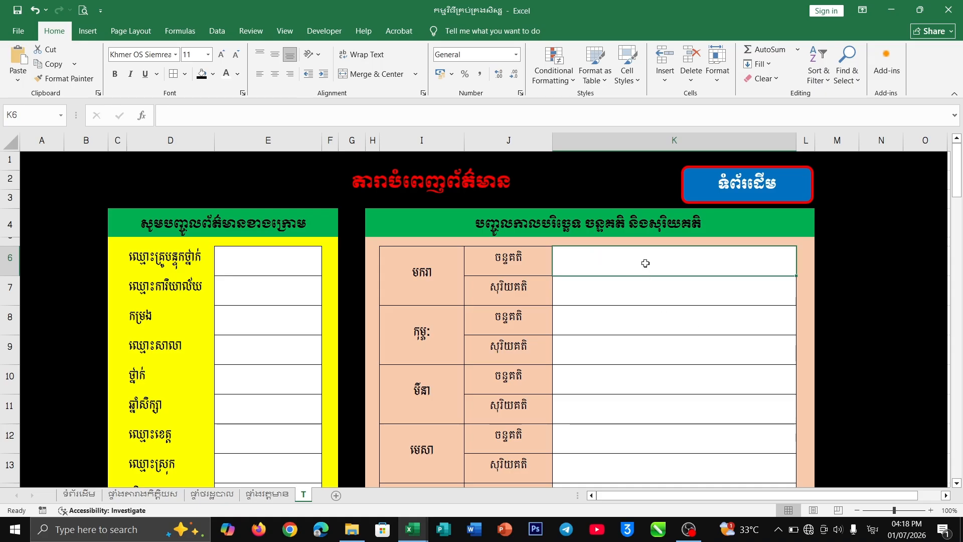
click(644, 293)
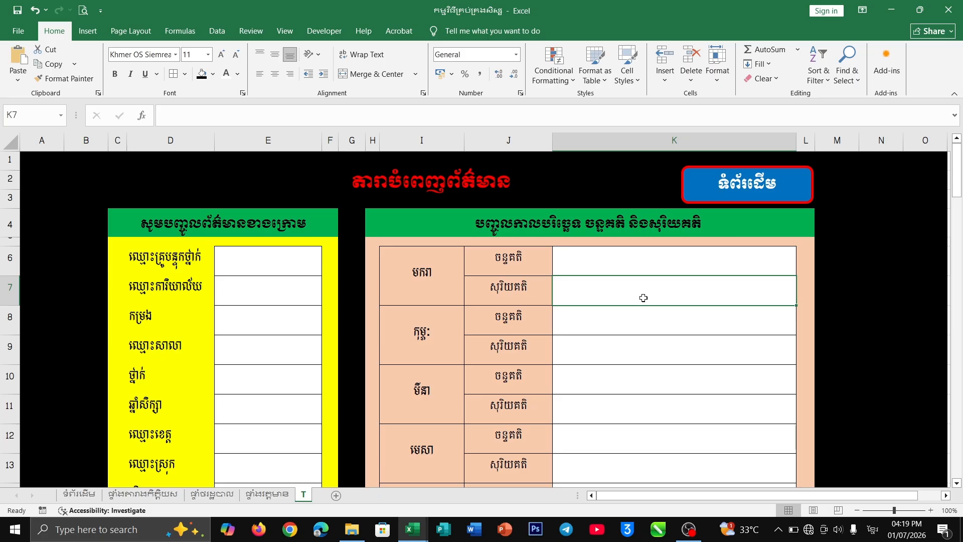
scroll(634, 291, down, 8)
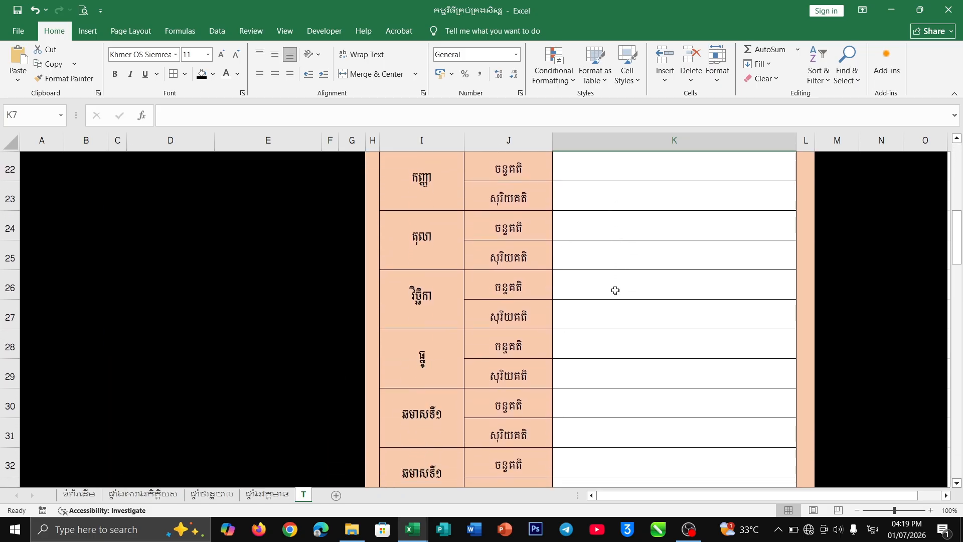
scroll(615, 290, up, 9)
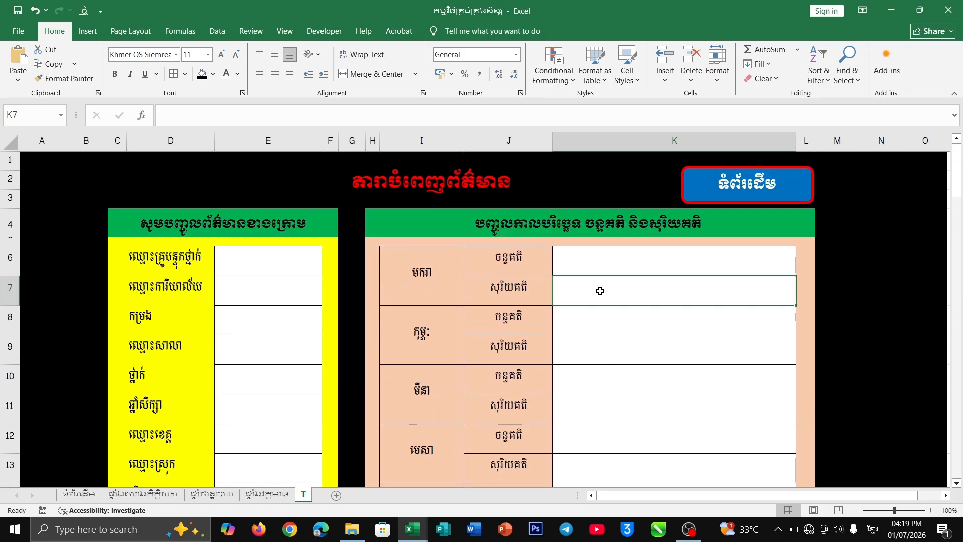